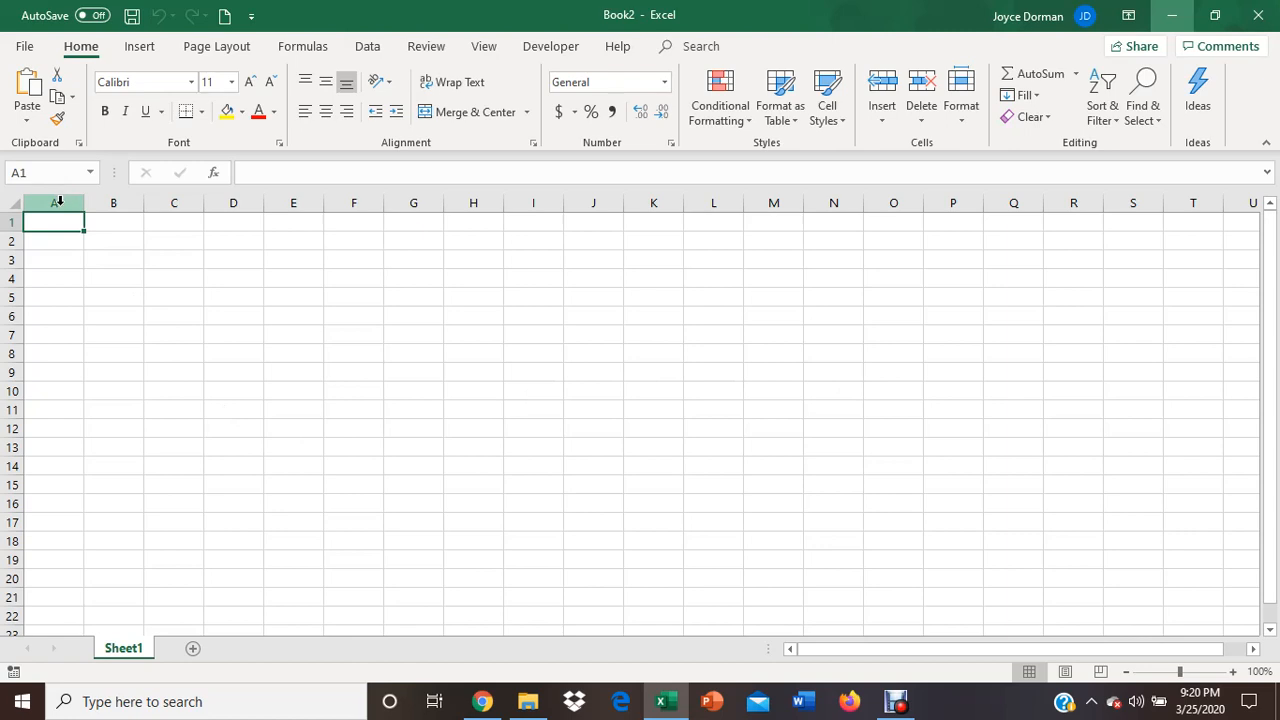
- Widen columns A through J together to about twice their default width
{"action": "left_click_drag", "start_coordinate": [57, 200], "coordinate": [574, 191]}
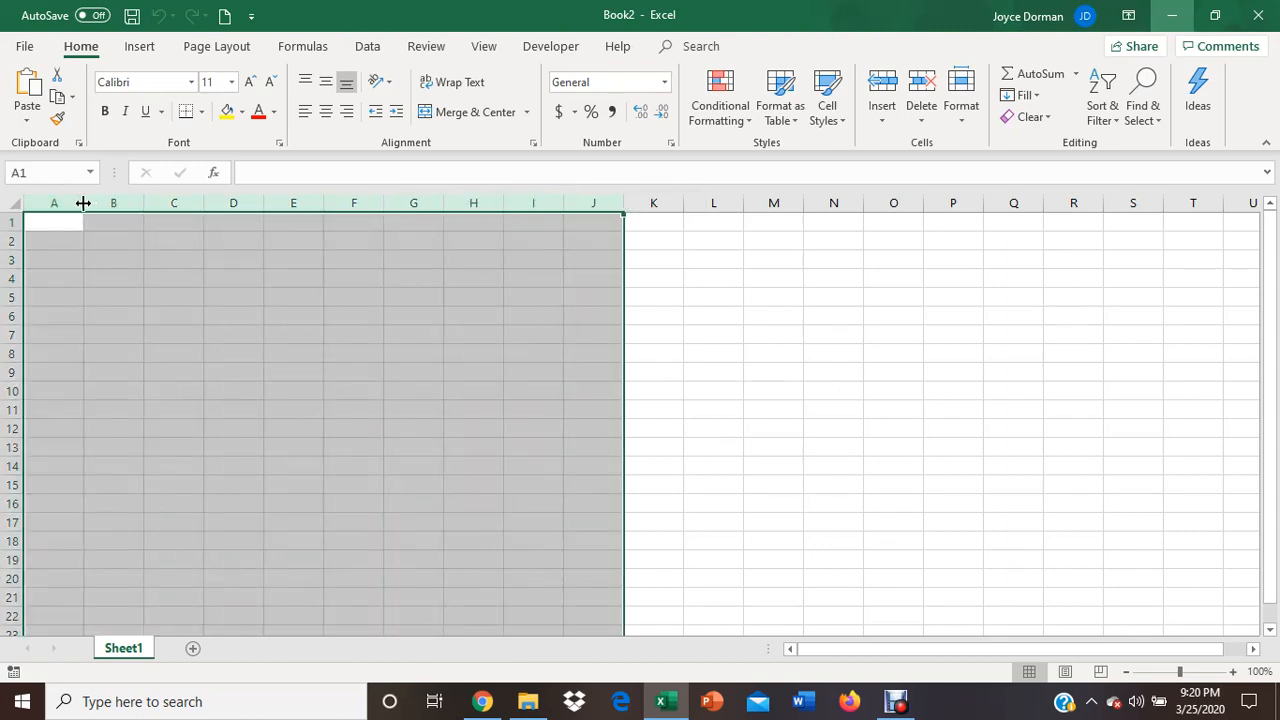
{"action": "left_click_drag", "start_coordinate": [86, 205], "coordinate": [142, 209]}
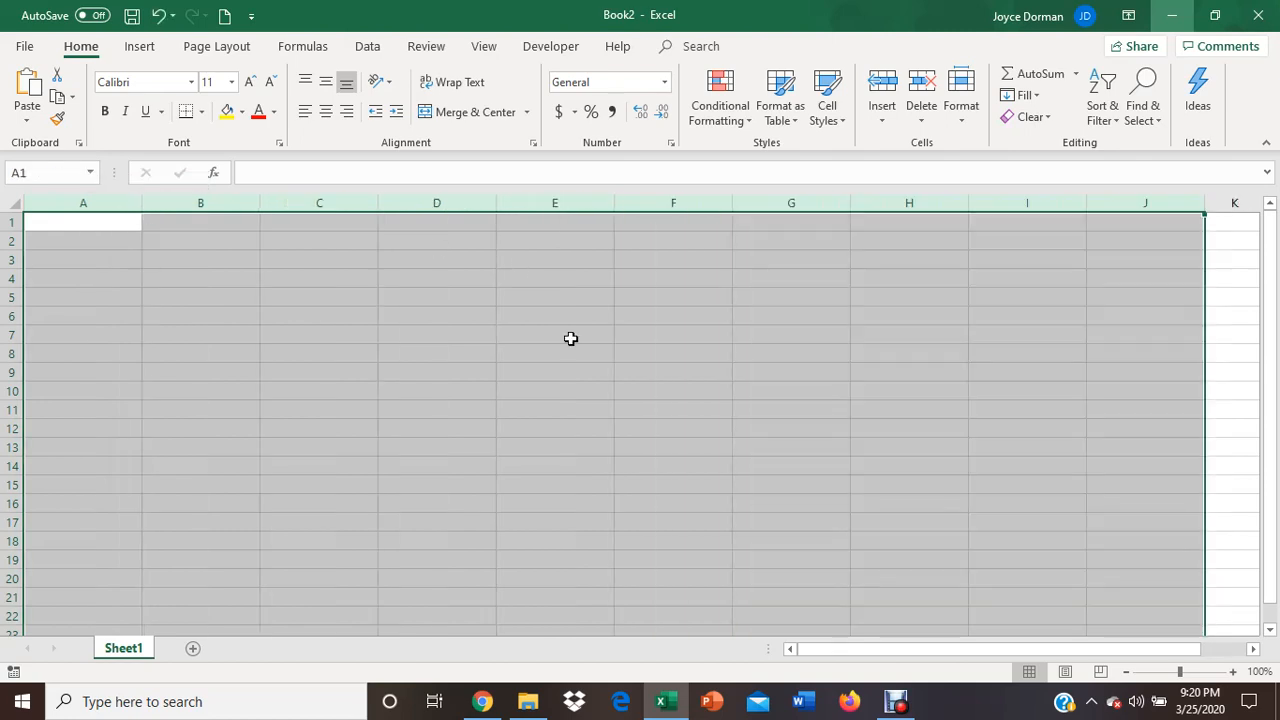
{"action": "left_click", "coordinate": [364, 298]}
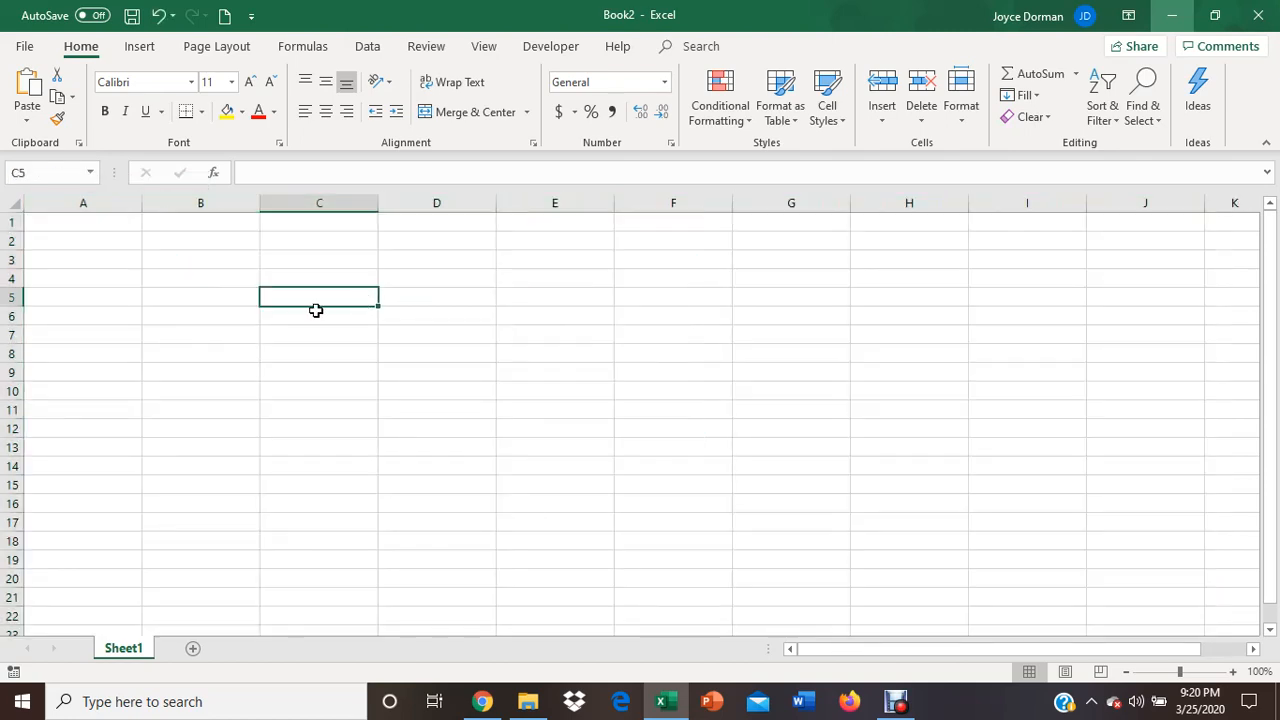
- Enter the title "ABC COMPANY - ASSETS AND EXPENSES" in cell B1
{"action": "left_click", "coordinate": [182, 221]}
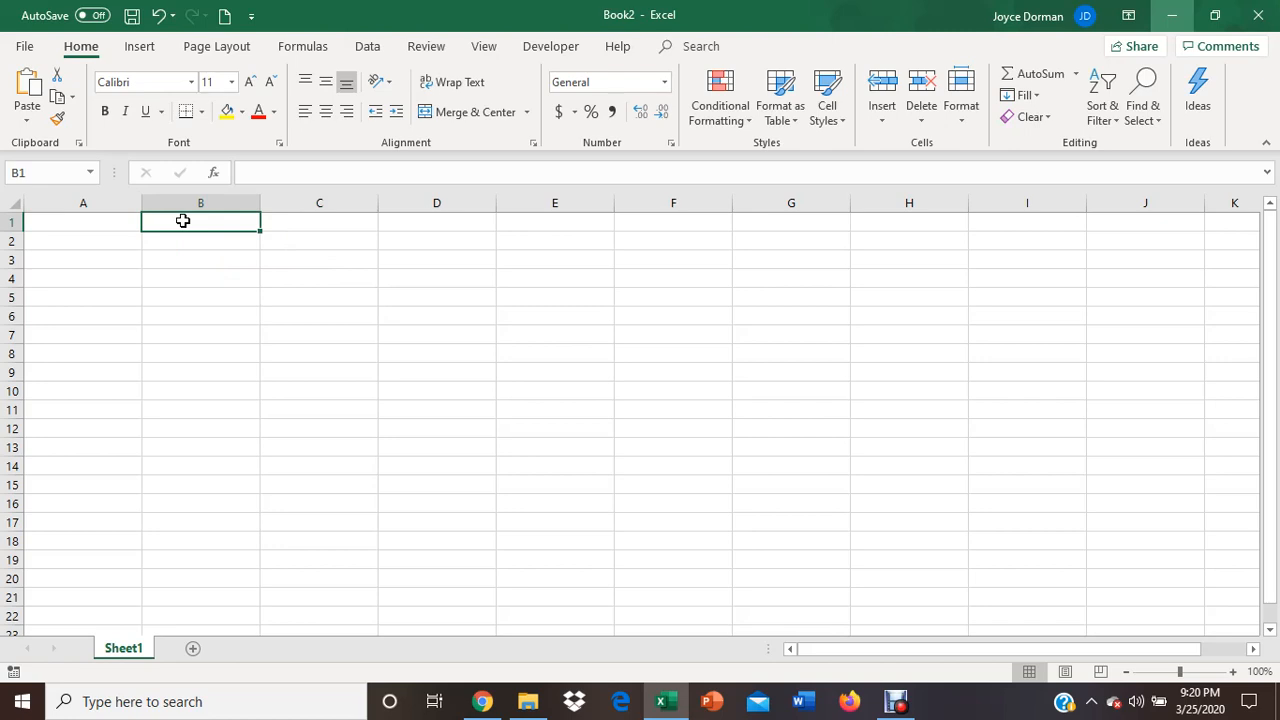
{"action": "type", "text": "ABC"}
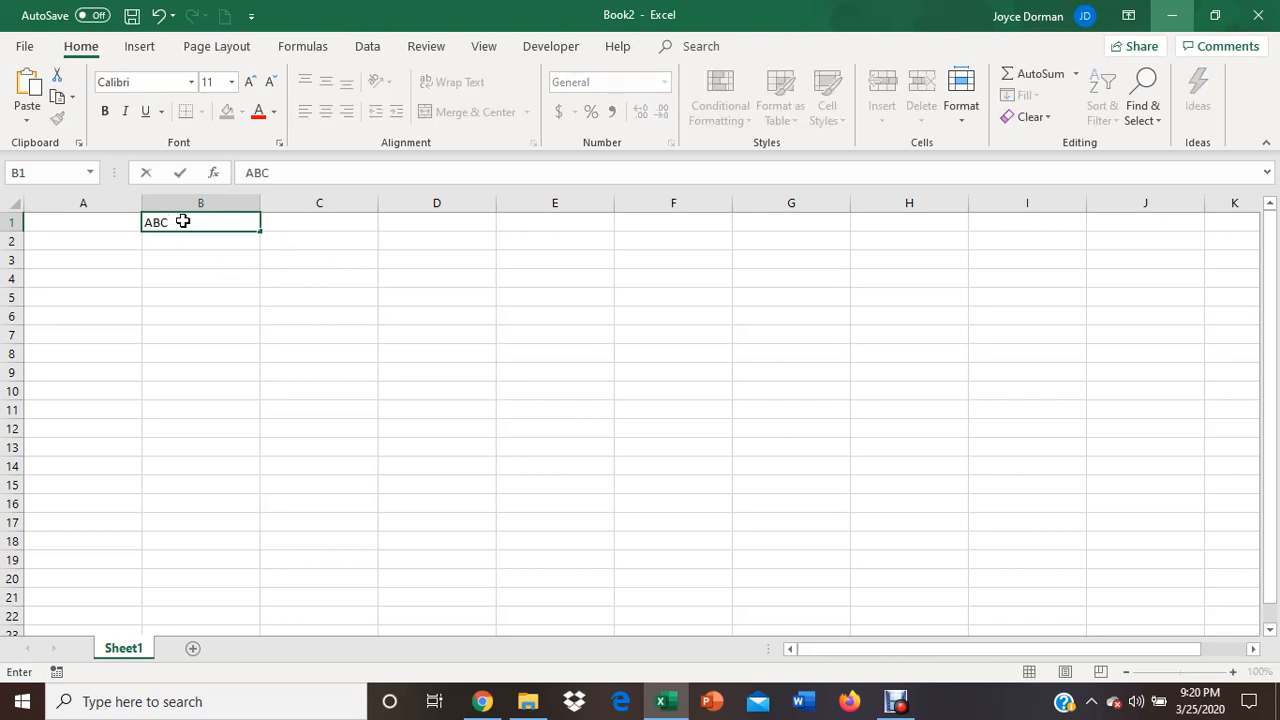
{"action": "type", "text": " COMPANY"}
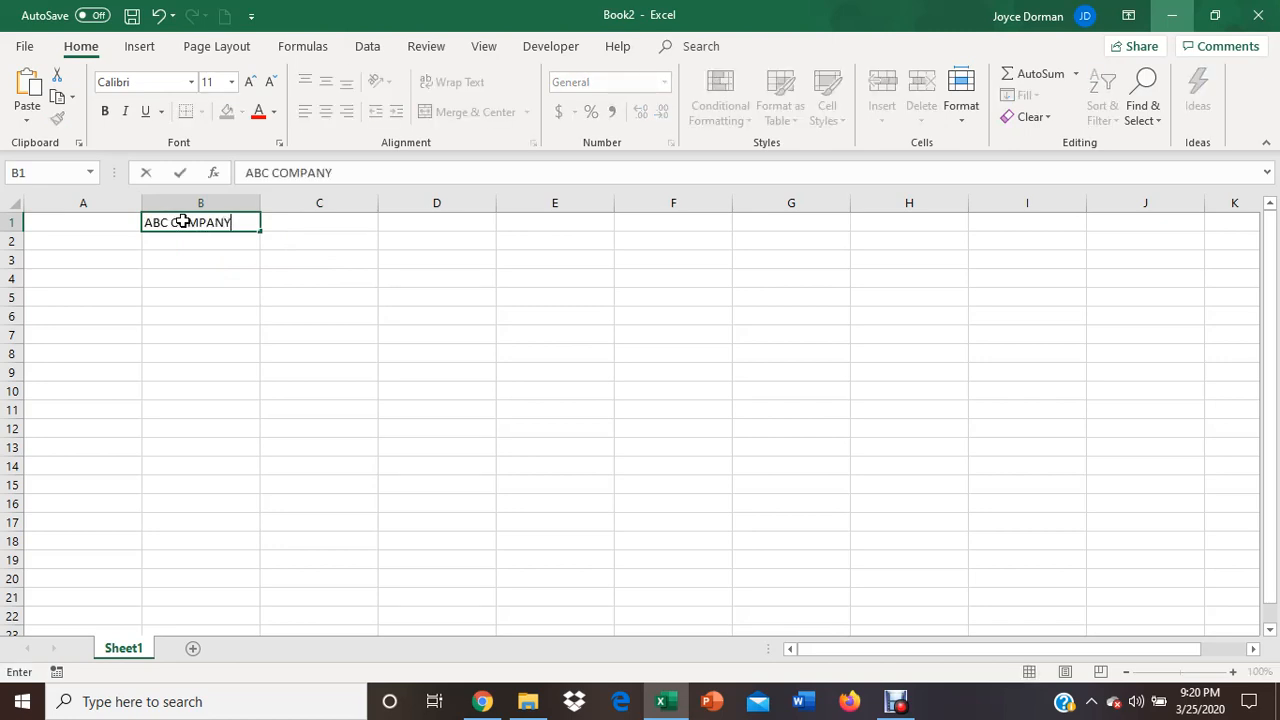
{"action": "type", "text": " - ASSETS AD"}
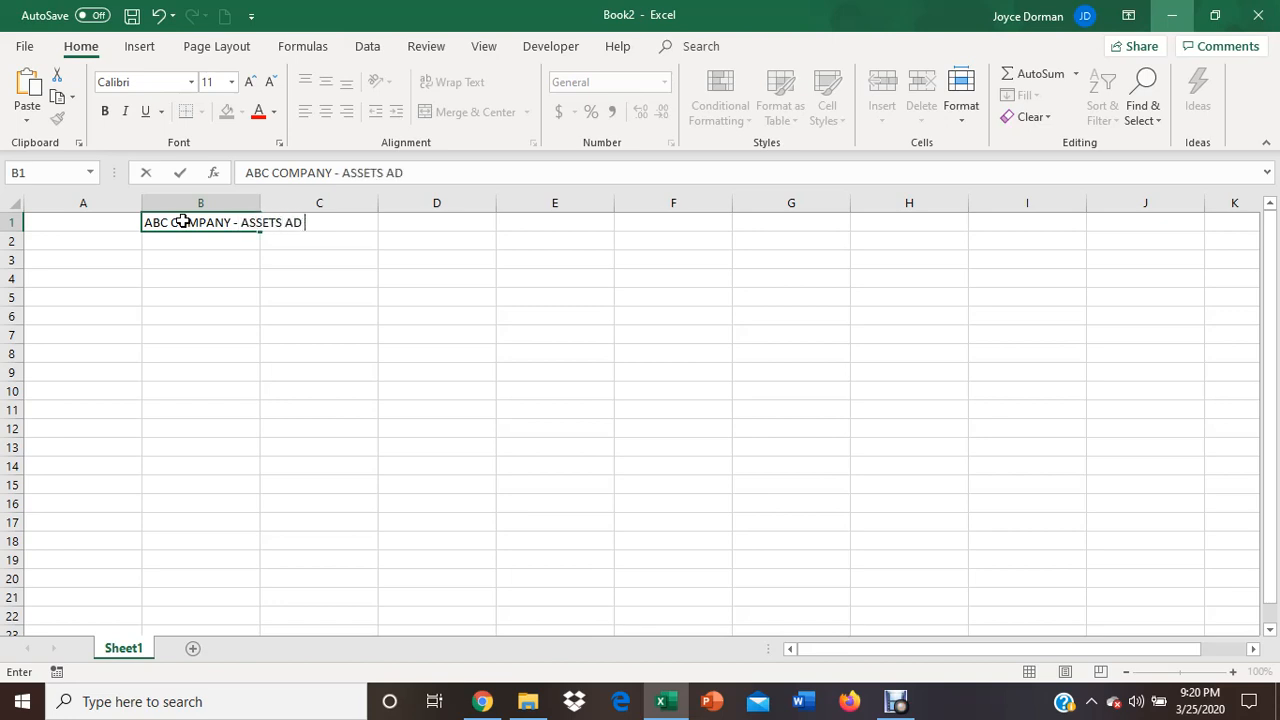
{"action": "key", "text": "BackSpace"}
{"action": "type", "text": "ND EXPENSES"}
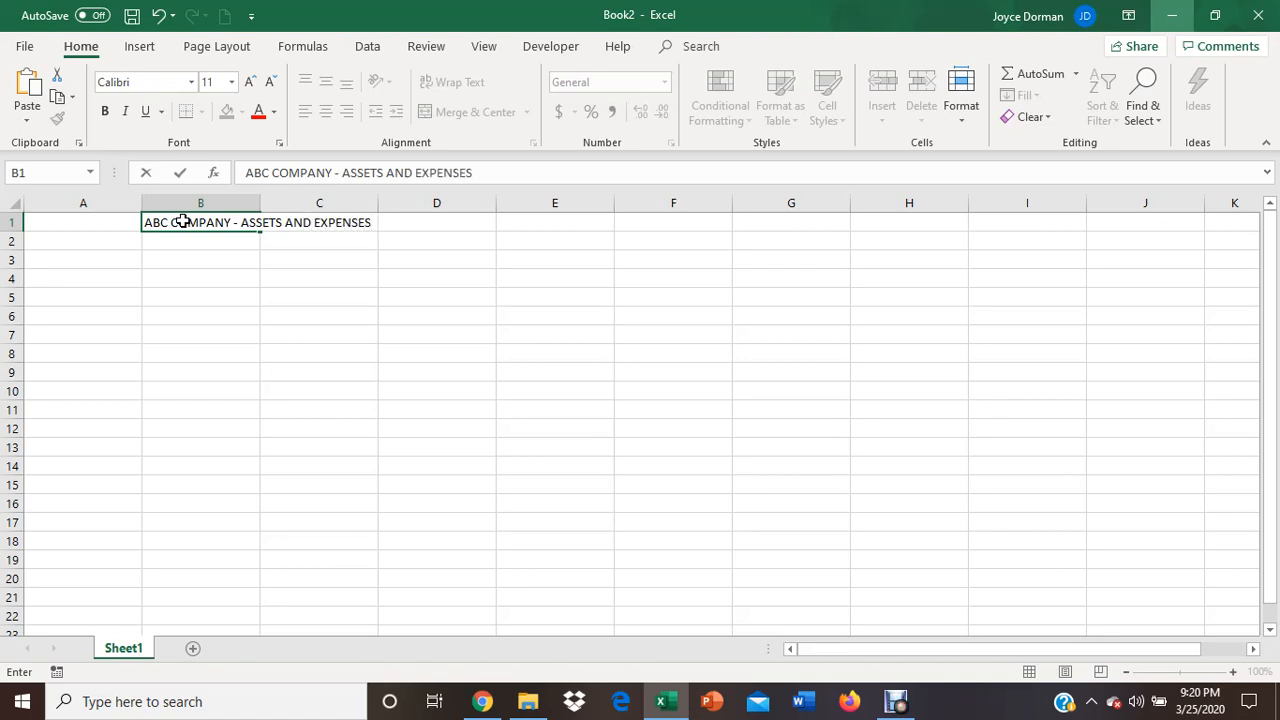
{"action": "key", "text": "Return"}
{"action": "key", "text": "Left"}
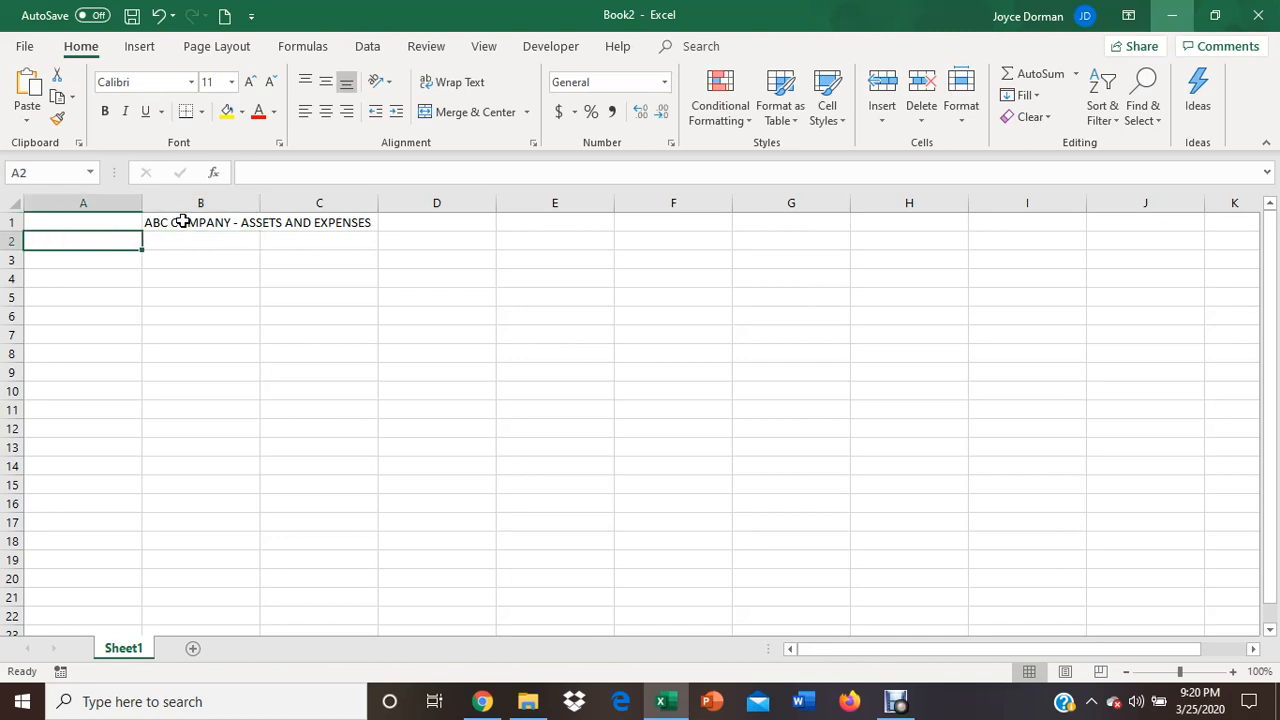
- Enter the heading ITEMS in cell A2
{"action": "type", "text": "ITEMS"}
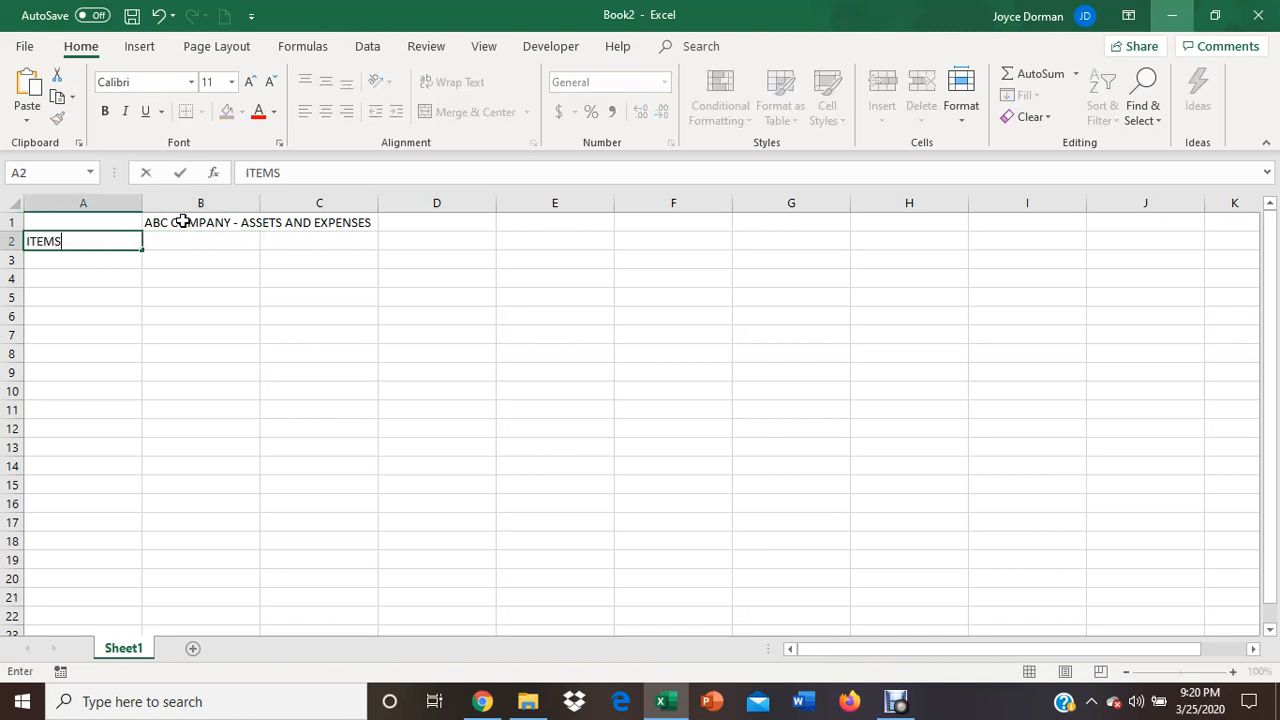
{"action": "key", "text": "Tab"}
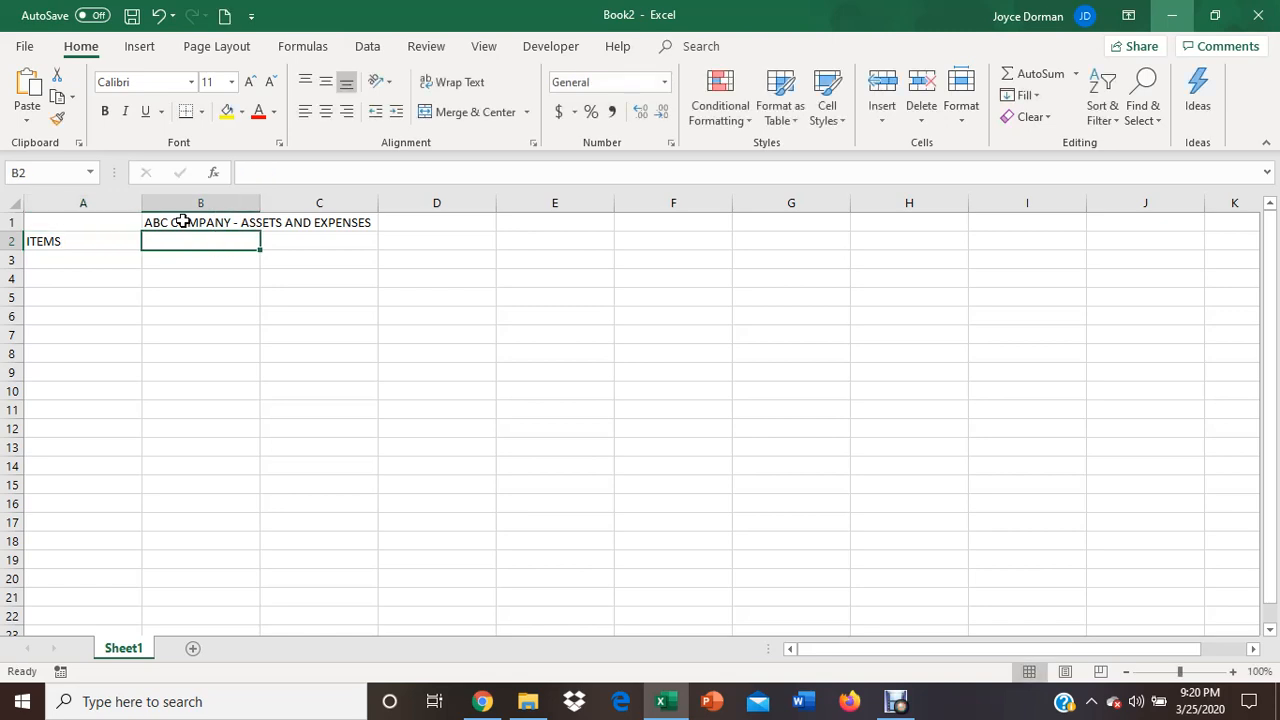
{"action": "key", "text": "BackSpace"}
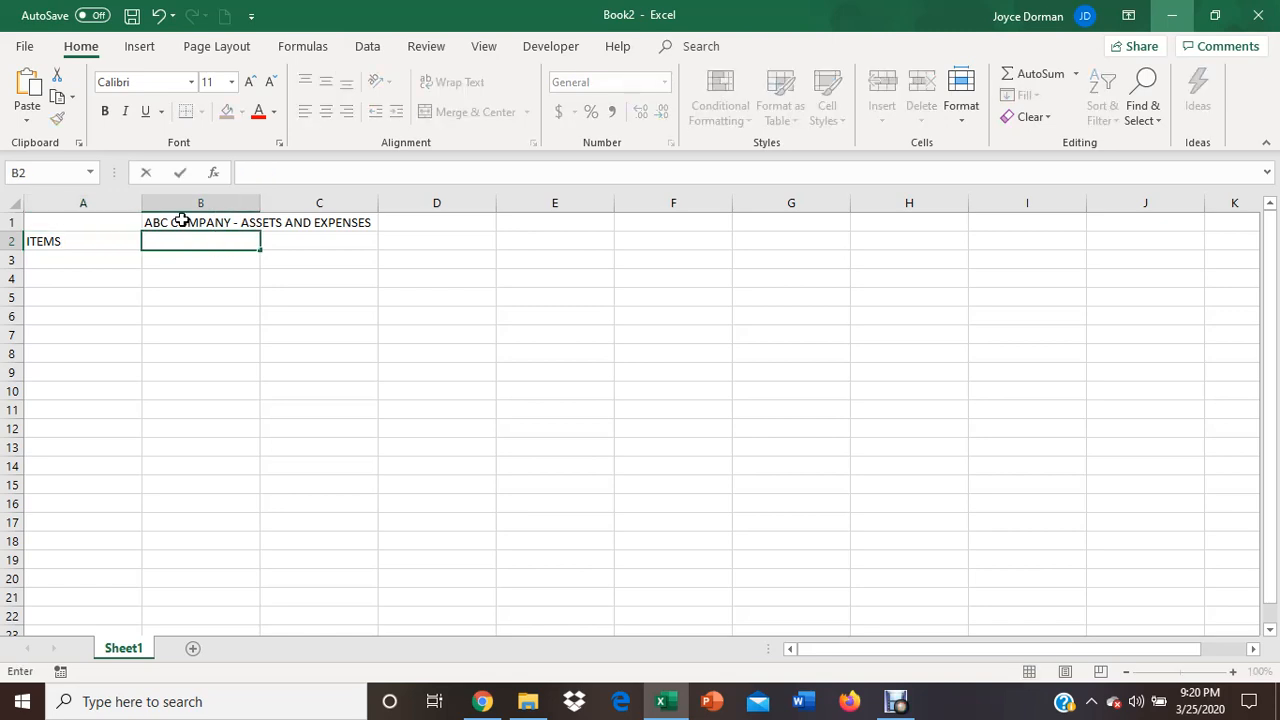
{"action": "key", "text": "Left"}
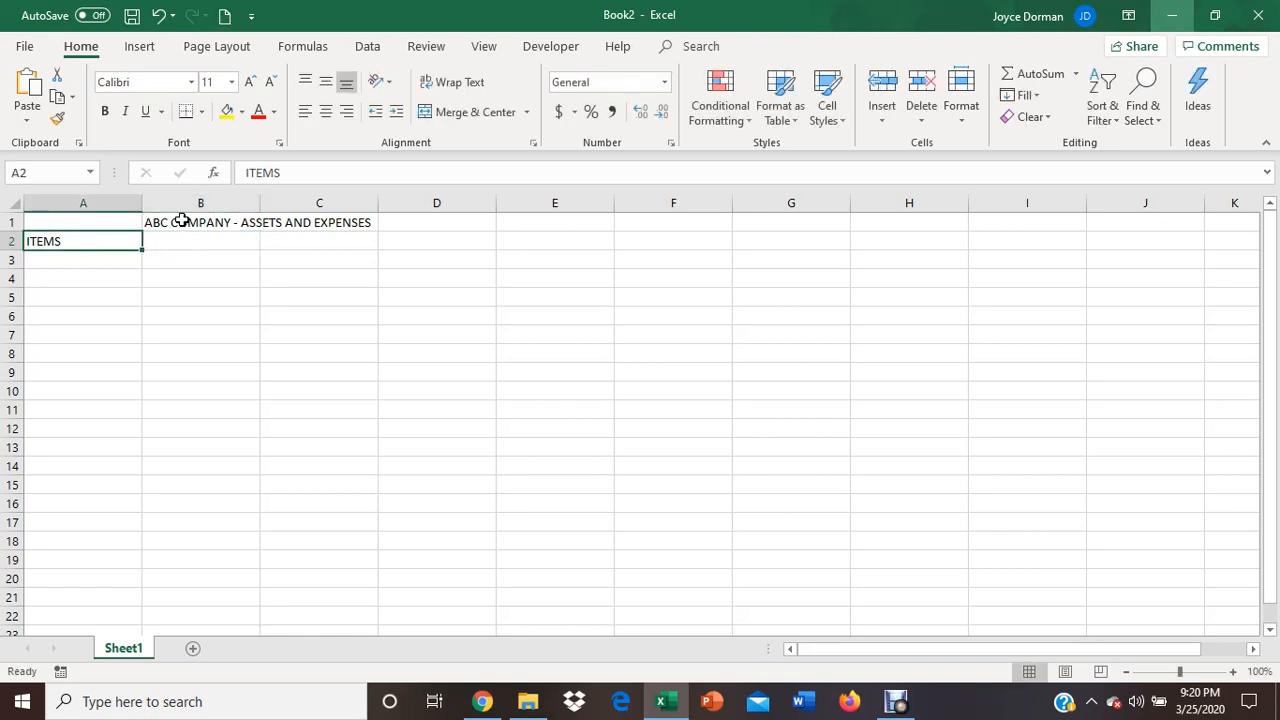
- Enter the column headings INCOME, AMOUNT, EXPENSES and AMOUNT in cells A2 through D2
{"action": "type", "text": "INCOME"}
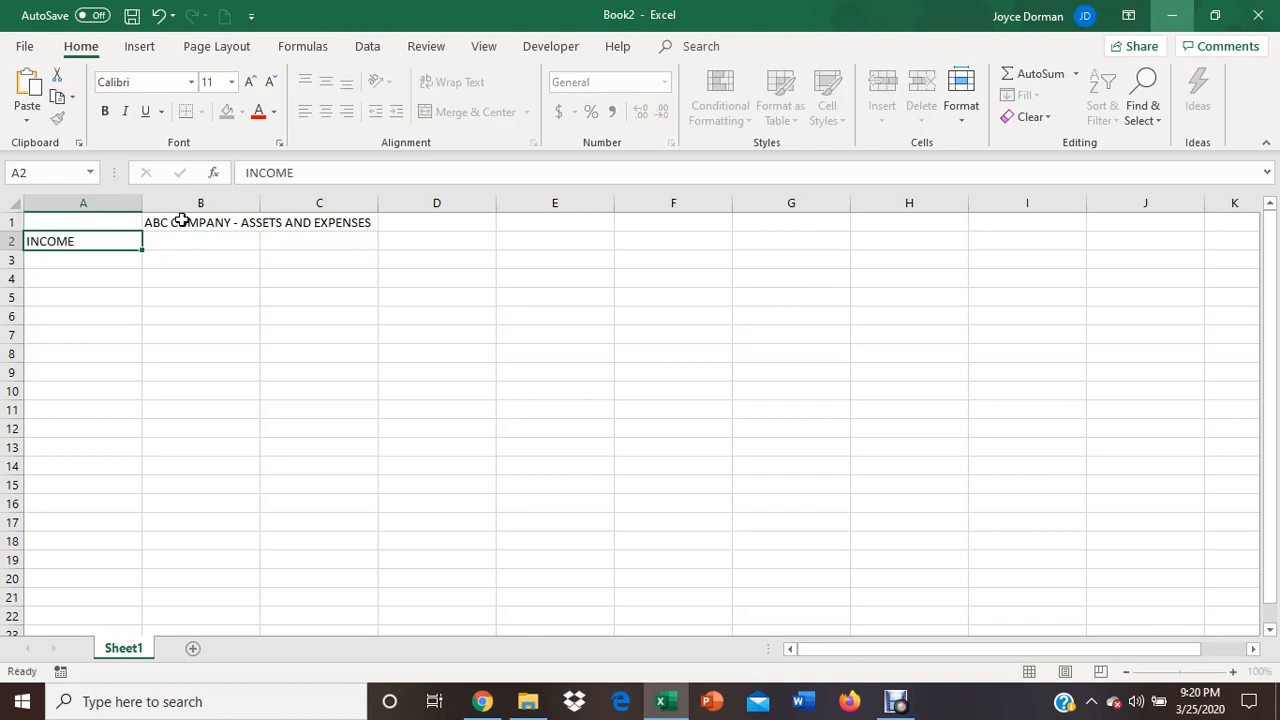
{"action": "key", "text": "Tab"}
{"action": "type", "text": "AMOUNT"}
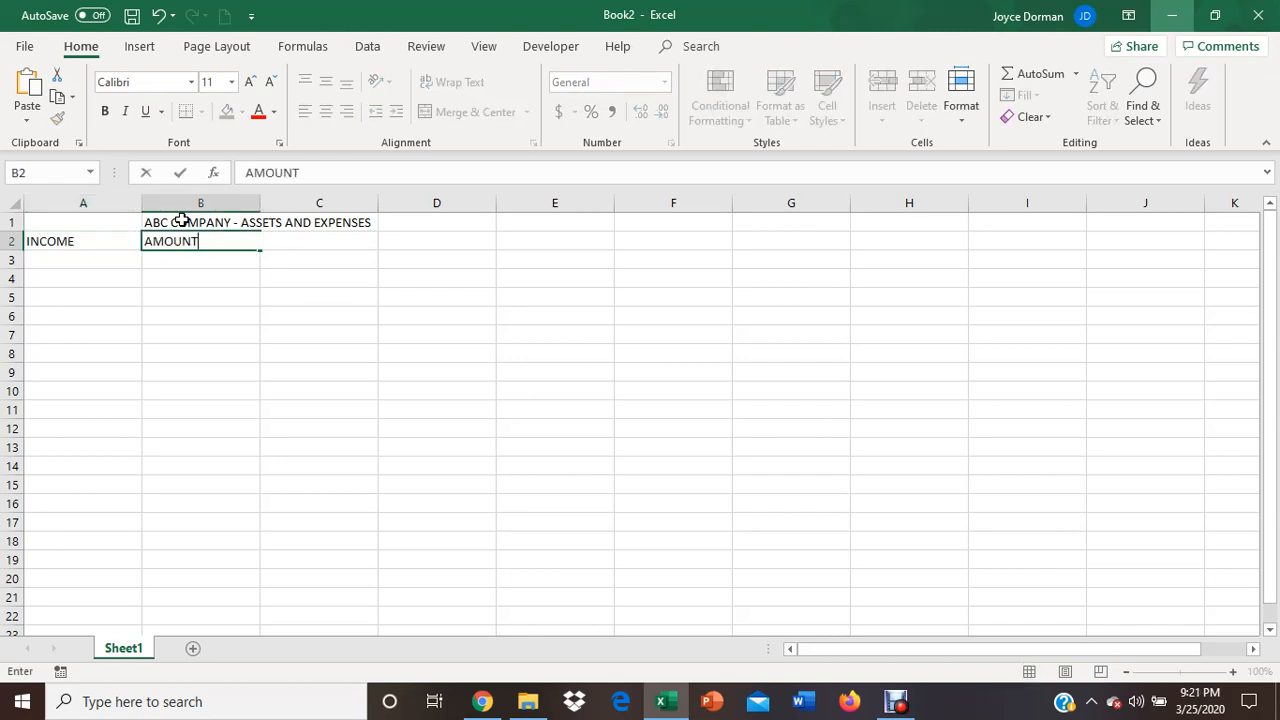
{"action": "key", "text": "Tab"}
{"action": "type", "text": "EXPENSES"}
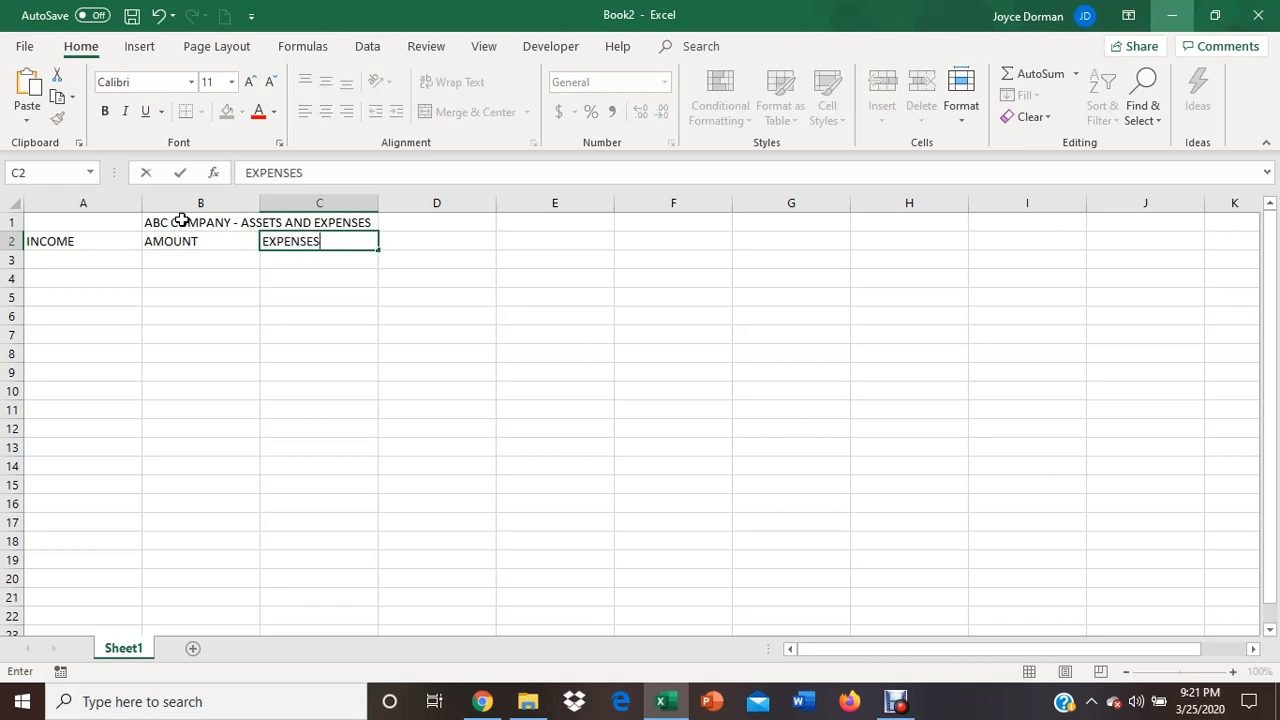
{"action": "key", "text": "Tab"}
{"action": "type", "text": "AMOUNT"}
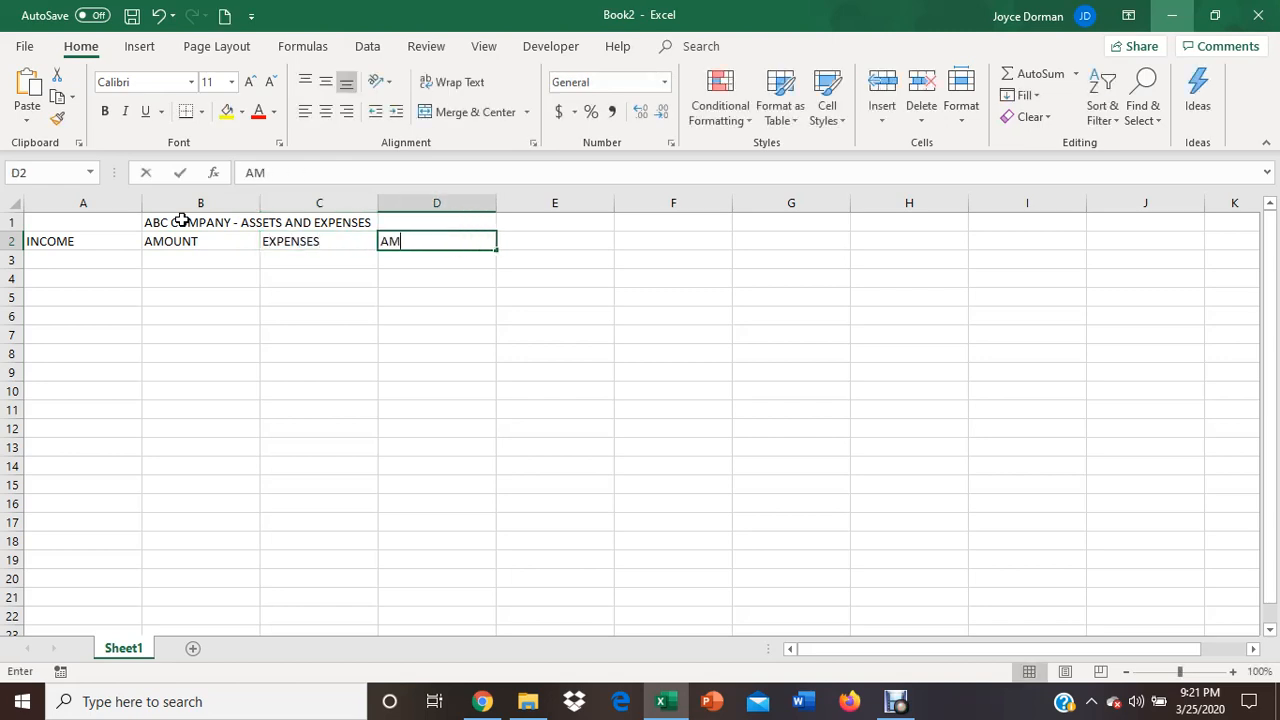
{"action": "key", "text": "Return"}
- Record the first income item in row 3 as "Personal money" with an amount of 15000
{"action": "key", "text": "Left"}
{"action": "key", "text": "Left"}
{"action": "key", "text": "Left"}
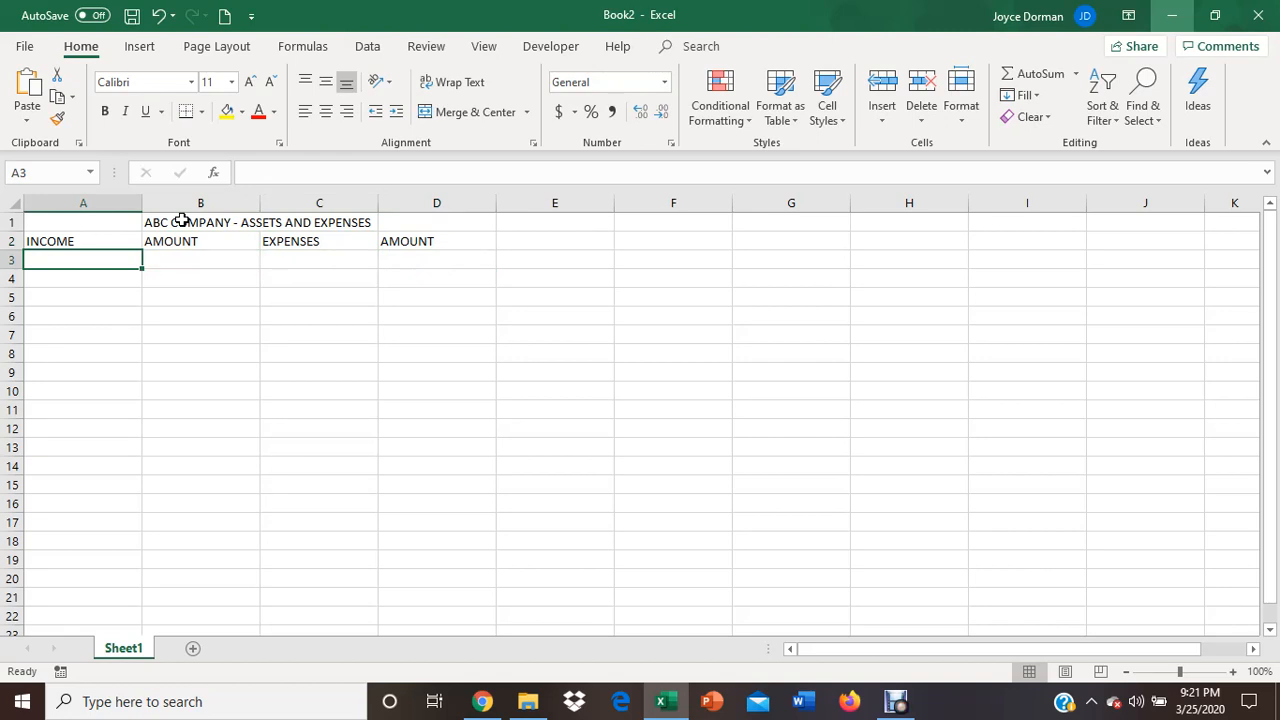
{"action": "type", "text": "Peronal"}
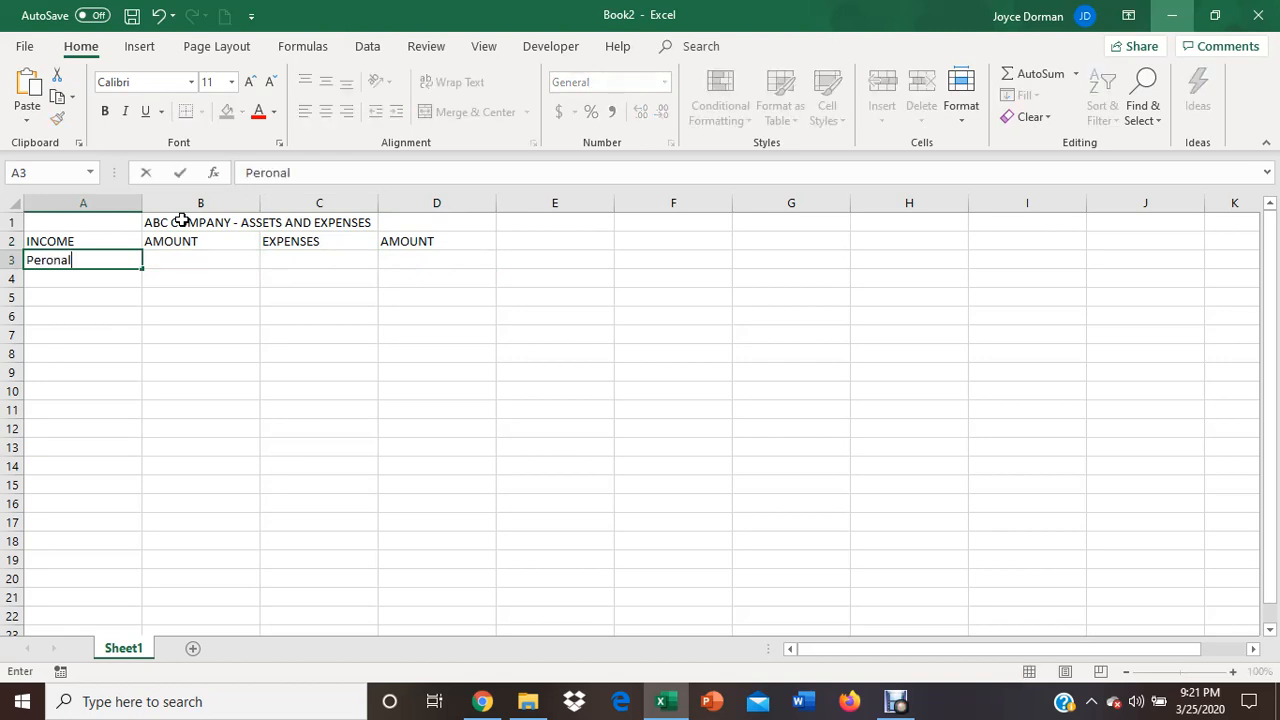
{"action": "key", "text": "BackSpace"}
{"action": "key", "text": "BackSpace"}
{"action": "key", "text": "BackSpace"}
{"action": "key", "text": "BackSpace"}
{"action": "type", "text": "sonall mo"}
{"action": "key", "text": "BackSpace"}
{"action": "key", "text": "BackSpace"}
{"action": "key", "text": "BackSpace"}
{"action": "key", "text": "BackSpace"}
{"action": "type", "text": "money"}
{"action": "key", "text": "Tab"}
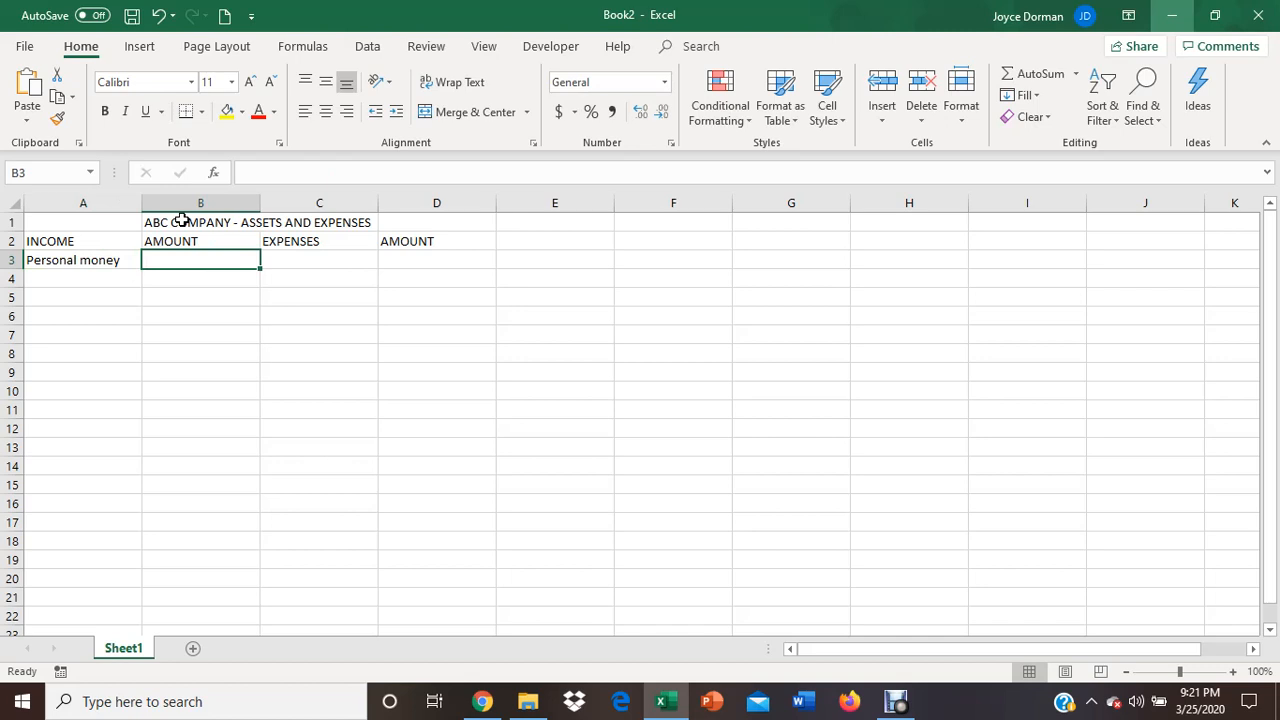
{"action": "type", "text": "15000"}
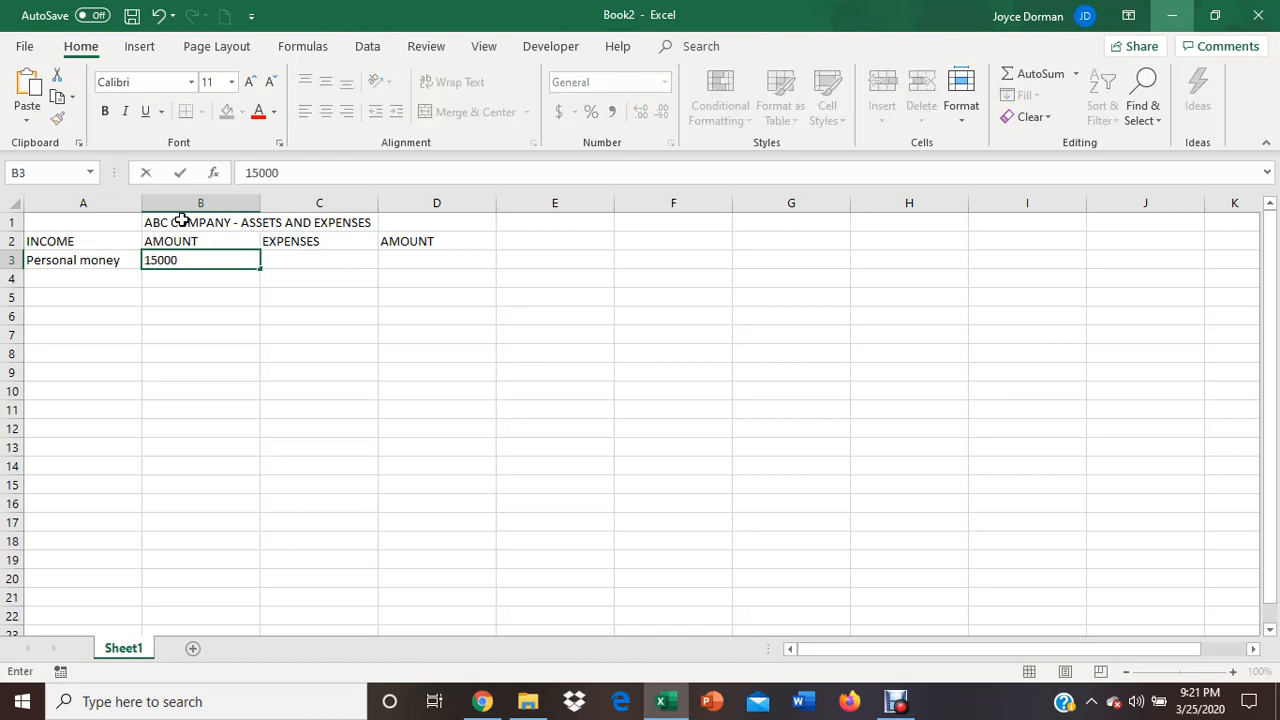
{"action": "key", "text": "Return"}
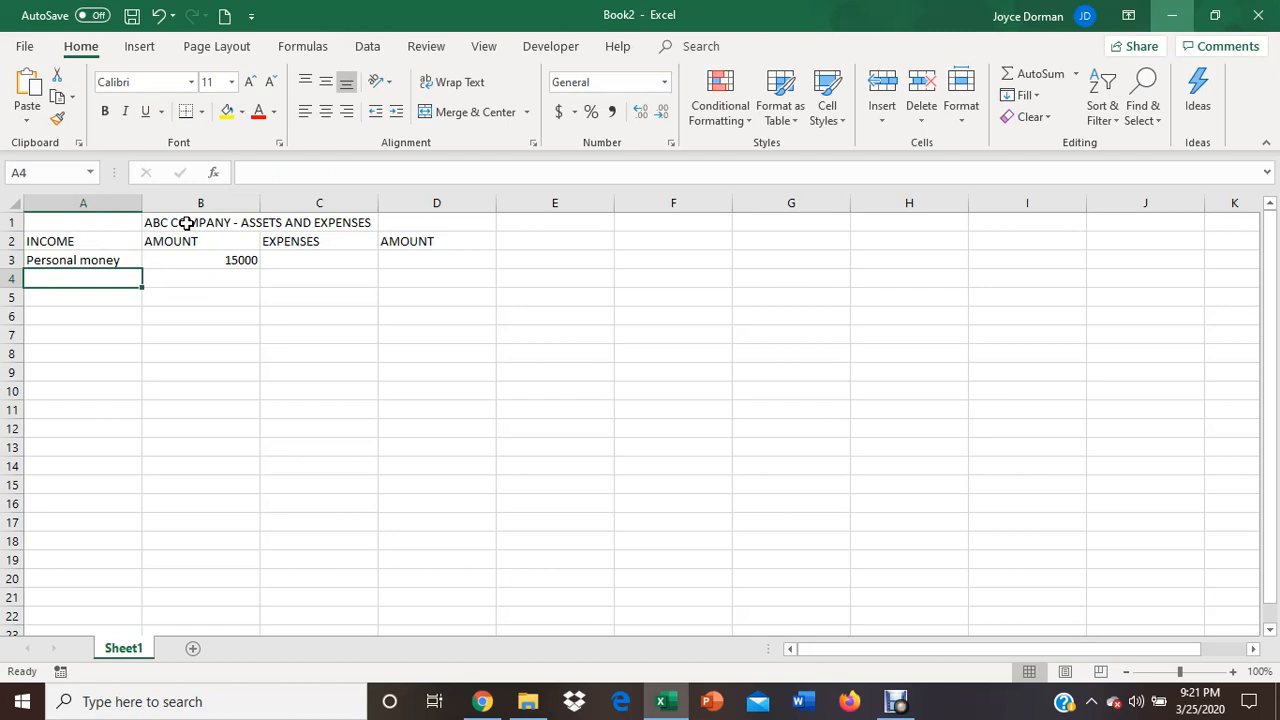
- Record "Bank loan" in cell A4 with an amount of 30000 in B4
{"action": "type", "text": "Bank l"}
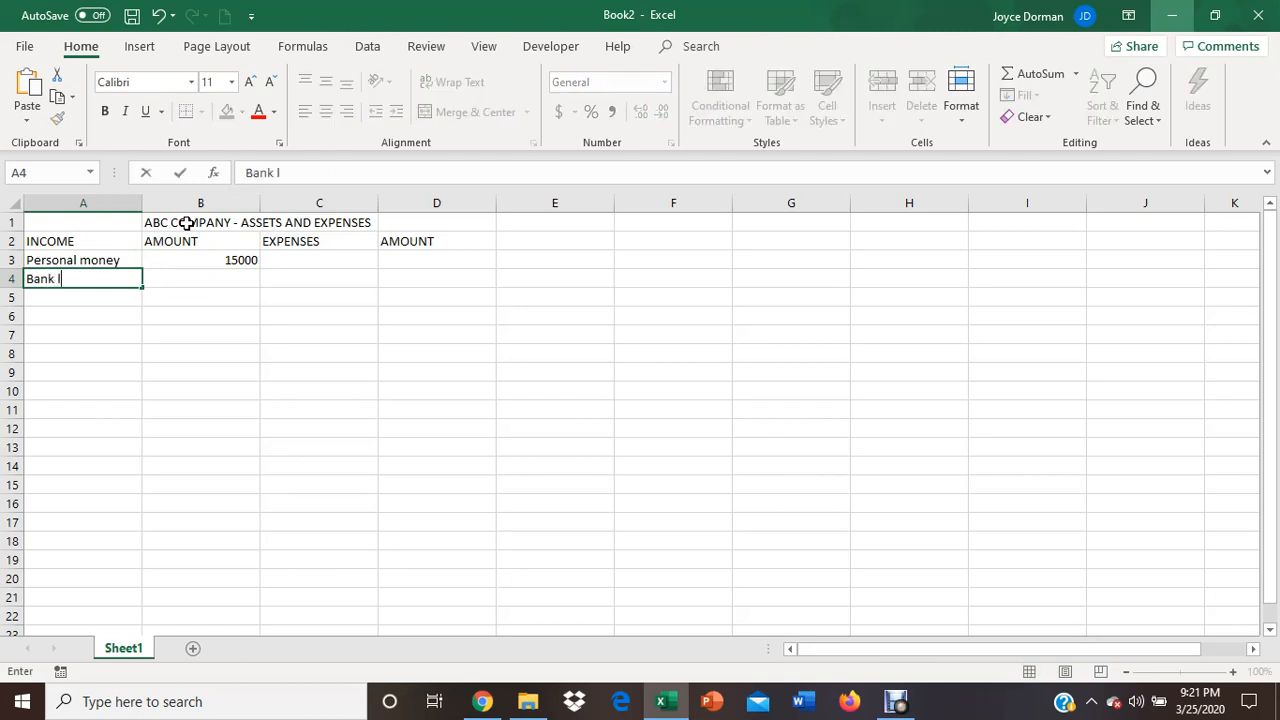
{"action": "type", "text": "oan"}
{"action": "left_click", "coordinate": [186, 223]}
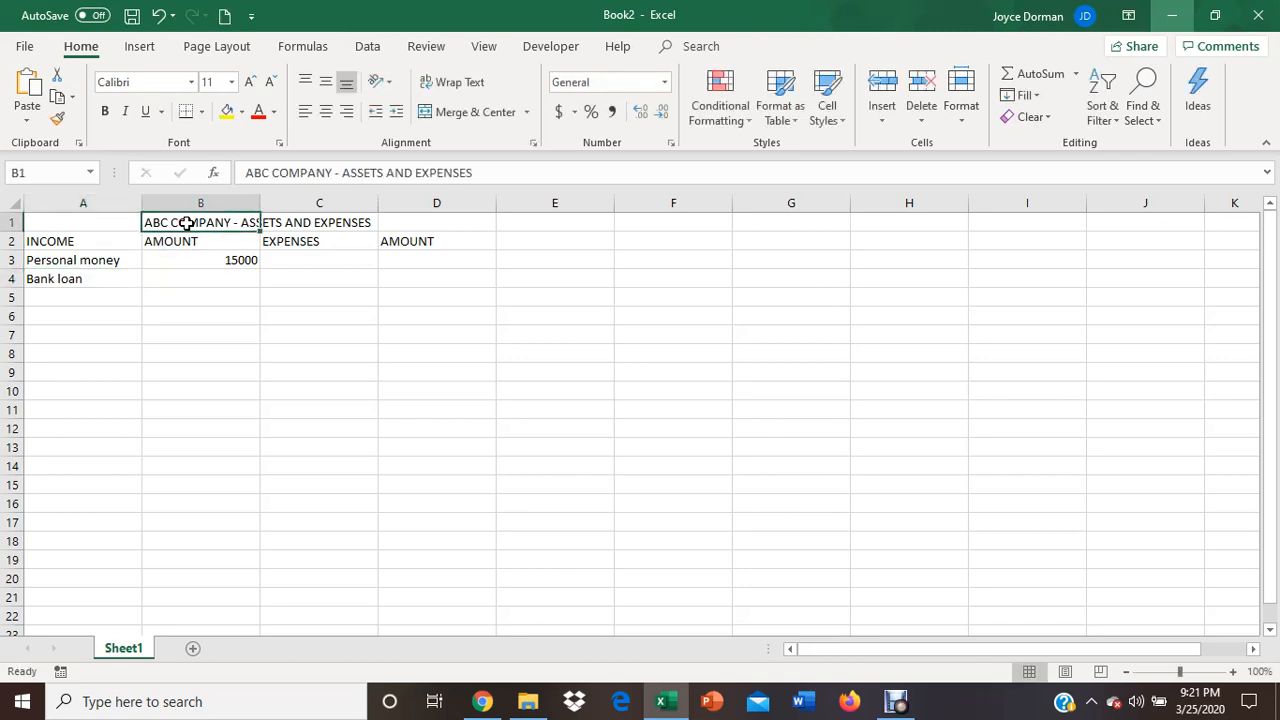
{"action": "key", "text": "Right"}
{"action": "key", "text": "Down"}
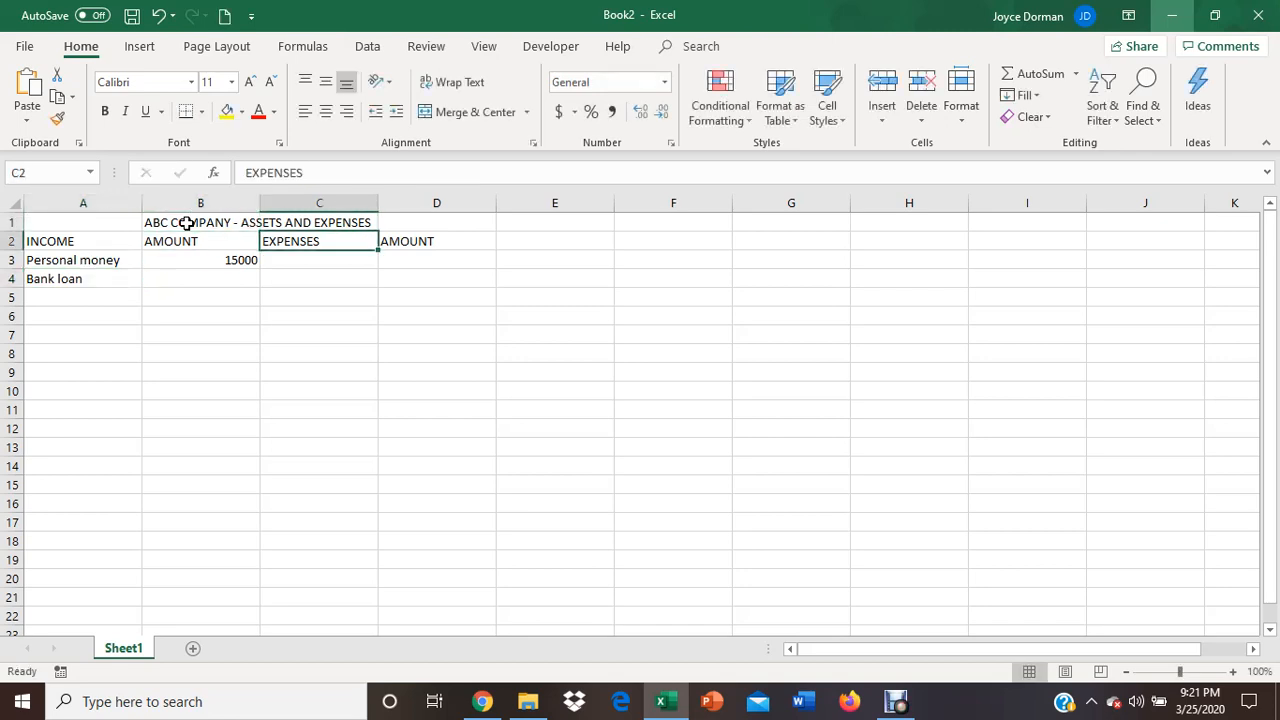
{"action": "key", "text": "Down"}
{"action": "key", "text": "Left"}
{"action": "key", "text": "Down"}
{"action": "type", "text": "30000"}
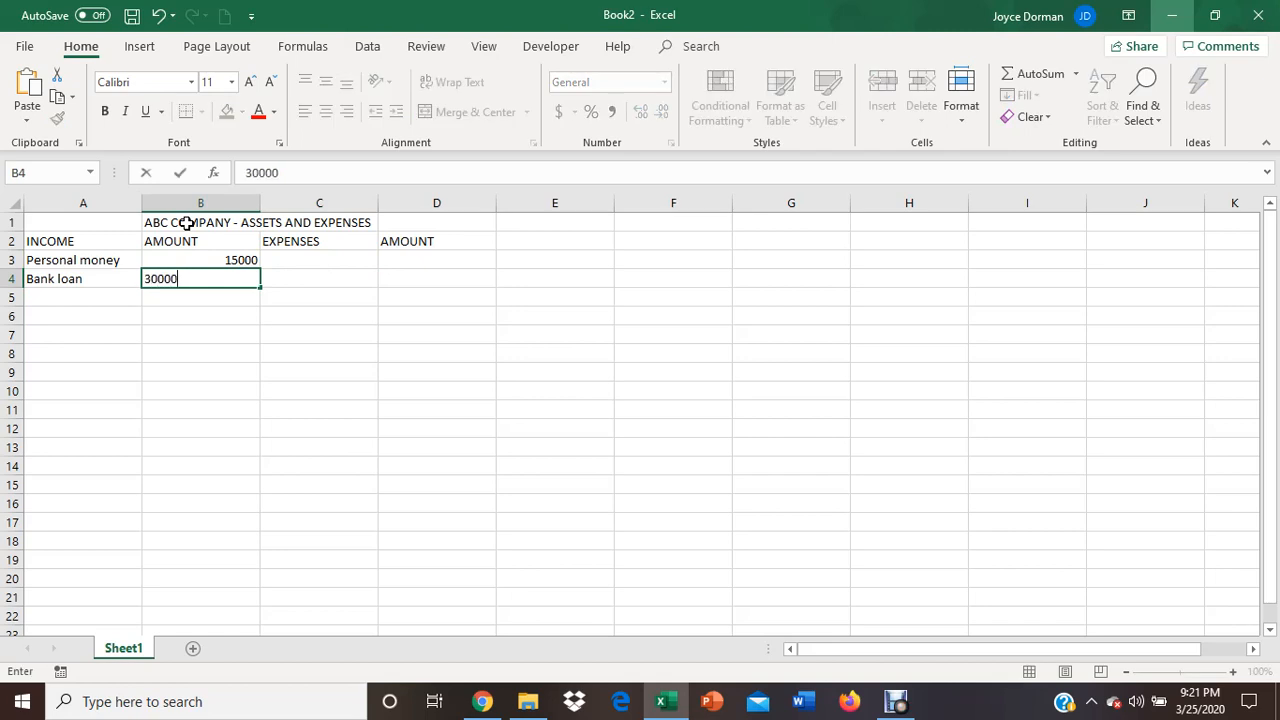
{"action": "key", "text": "Return"}
- Record "Investor 1" in cell A5 with an amount of 12000 in B5
{"action": "key", "text": "Left"}
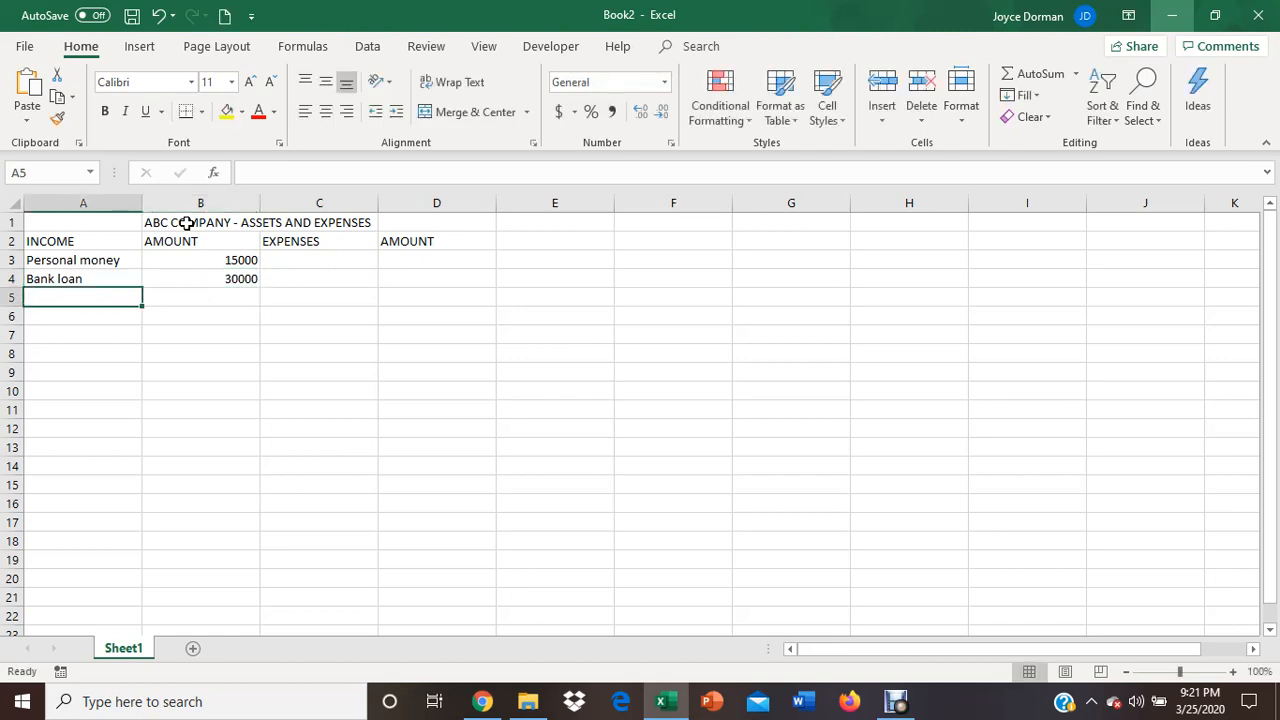
{"action": "type", "text": "INCOME"}
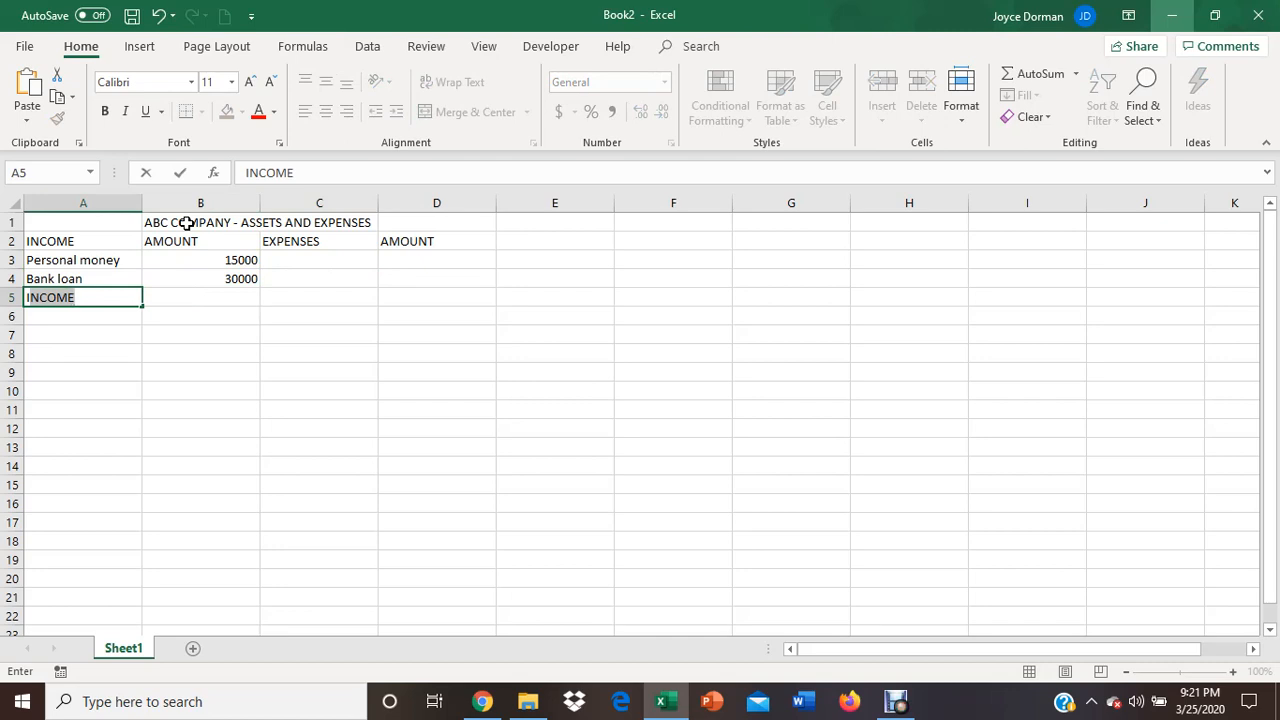
{"action": "key", "text": "BackSpace"}
{"action": "key", "text": "BackSpace"}
{"action": "type", "text": "Inc"}
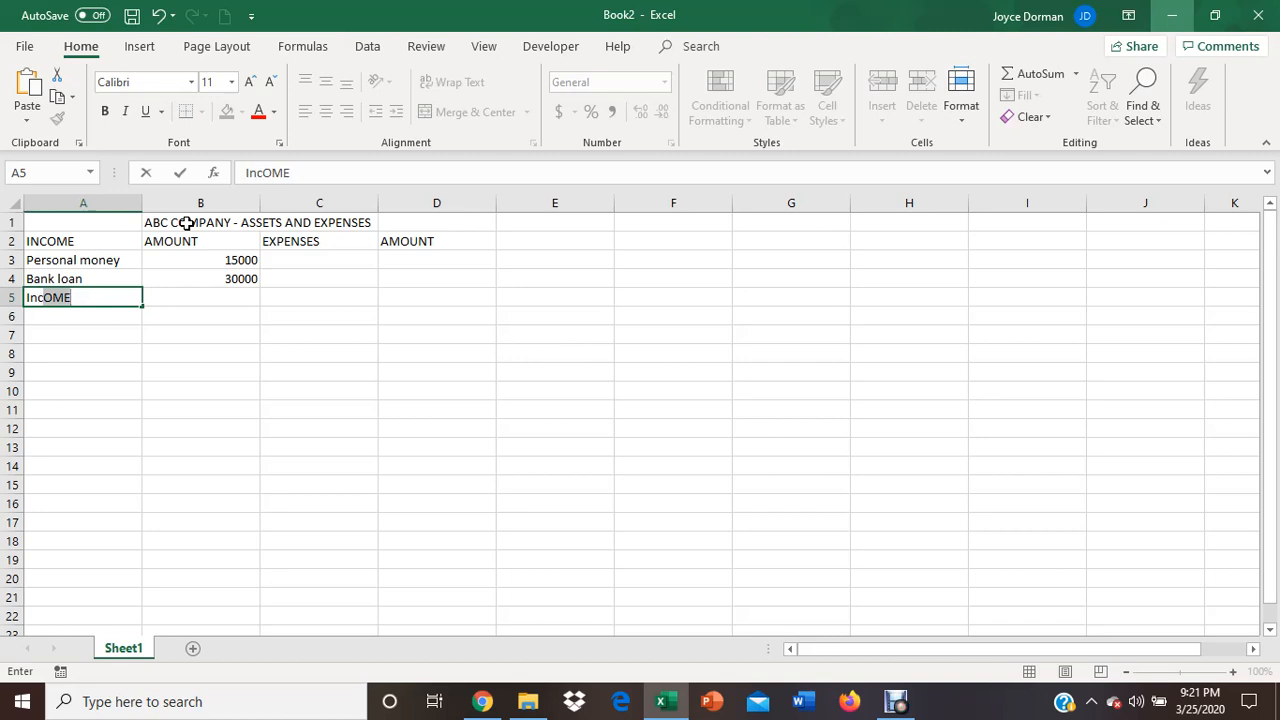
{"action": "key", "text": "BackSpace"}
{"action": "key", "text": "BackSpace"}
{"action": "type", "text": "ve"}
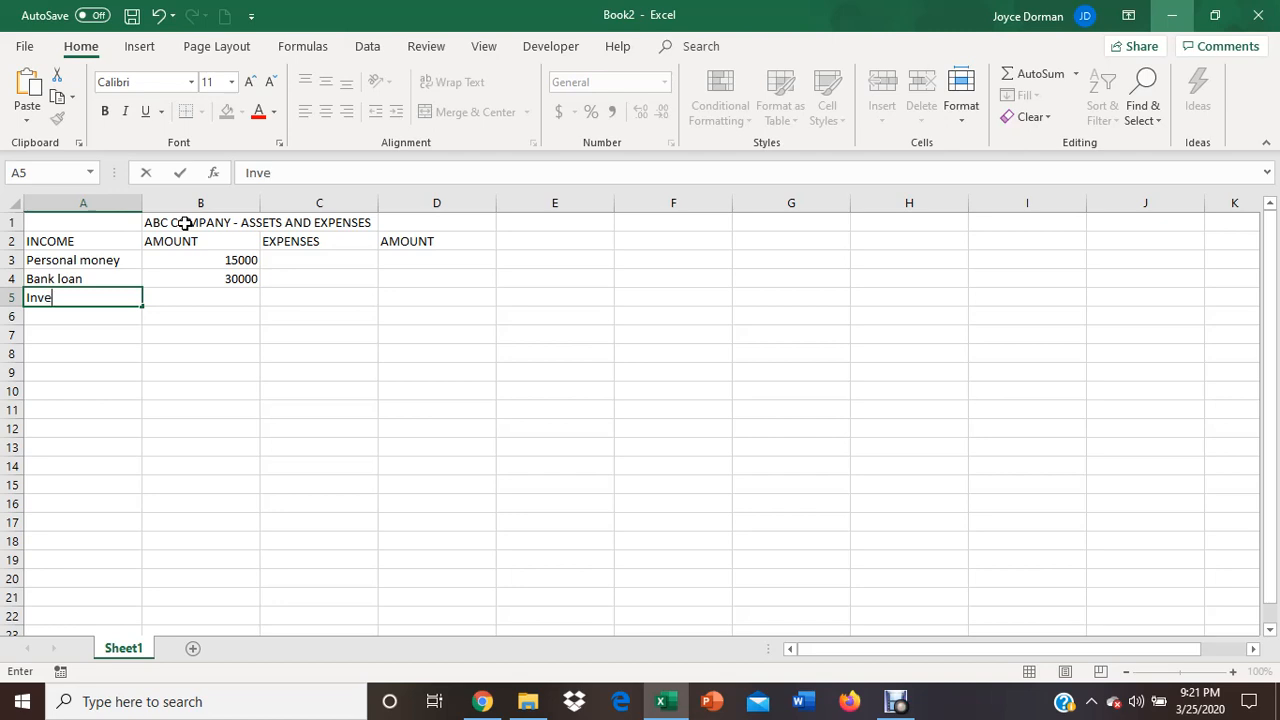
{"action": "type", "text": "stor 1"}
{"action": "key", "text": "Tab"}
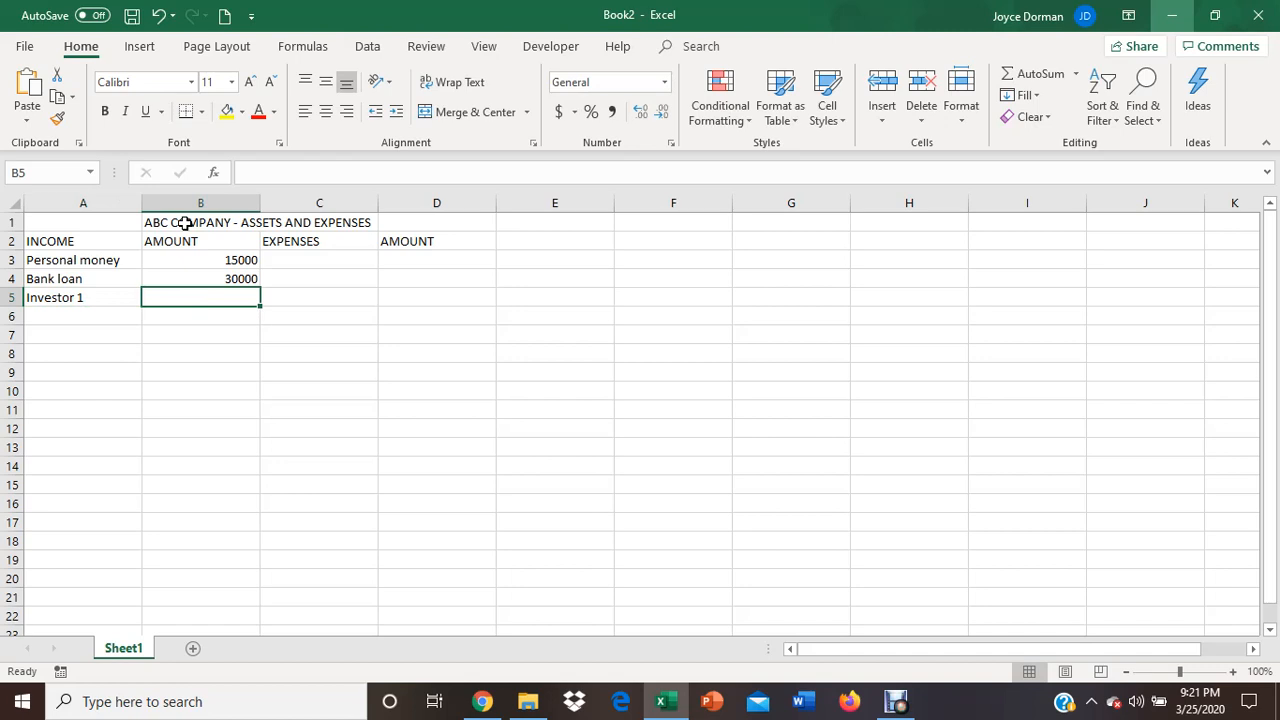
{"action": "type", "text": "12000"}
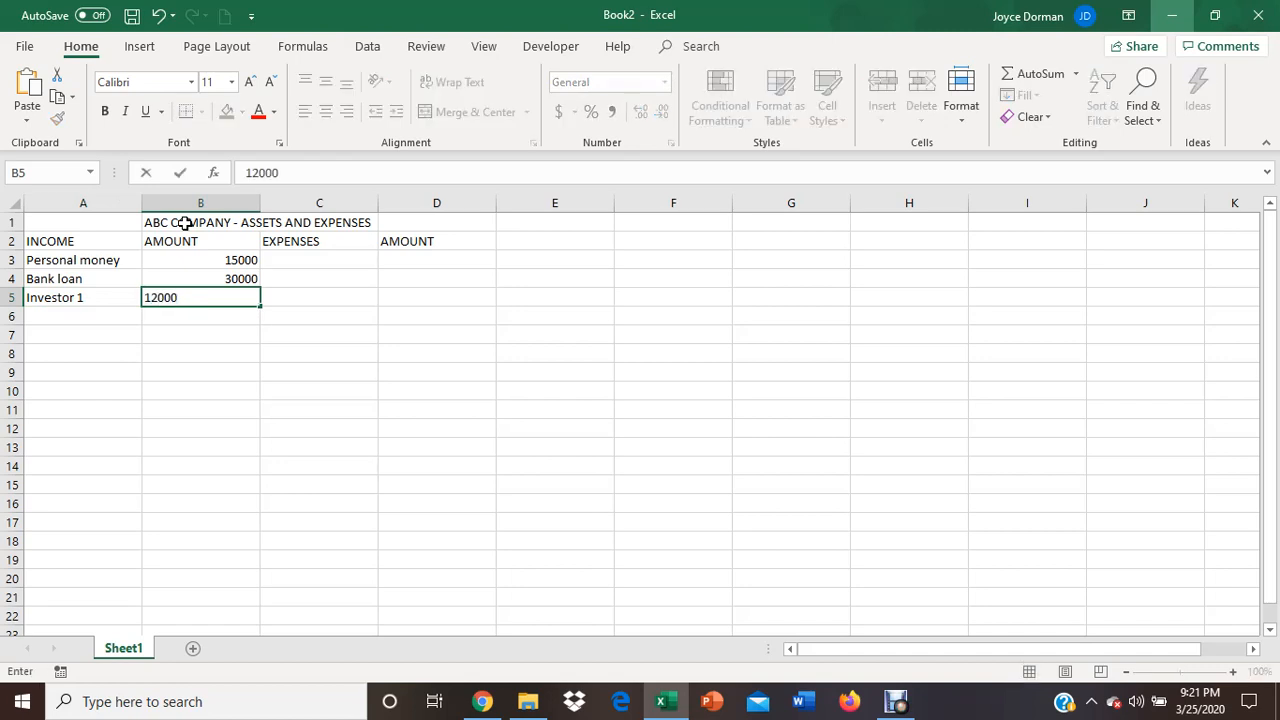
{"action": "key", "text": "Return"}
- Enter "Investor 2" as the next income source in cell A6
{"action": "key", "text": "Left"}
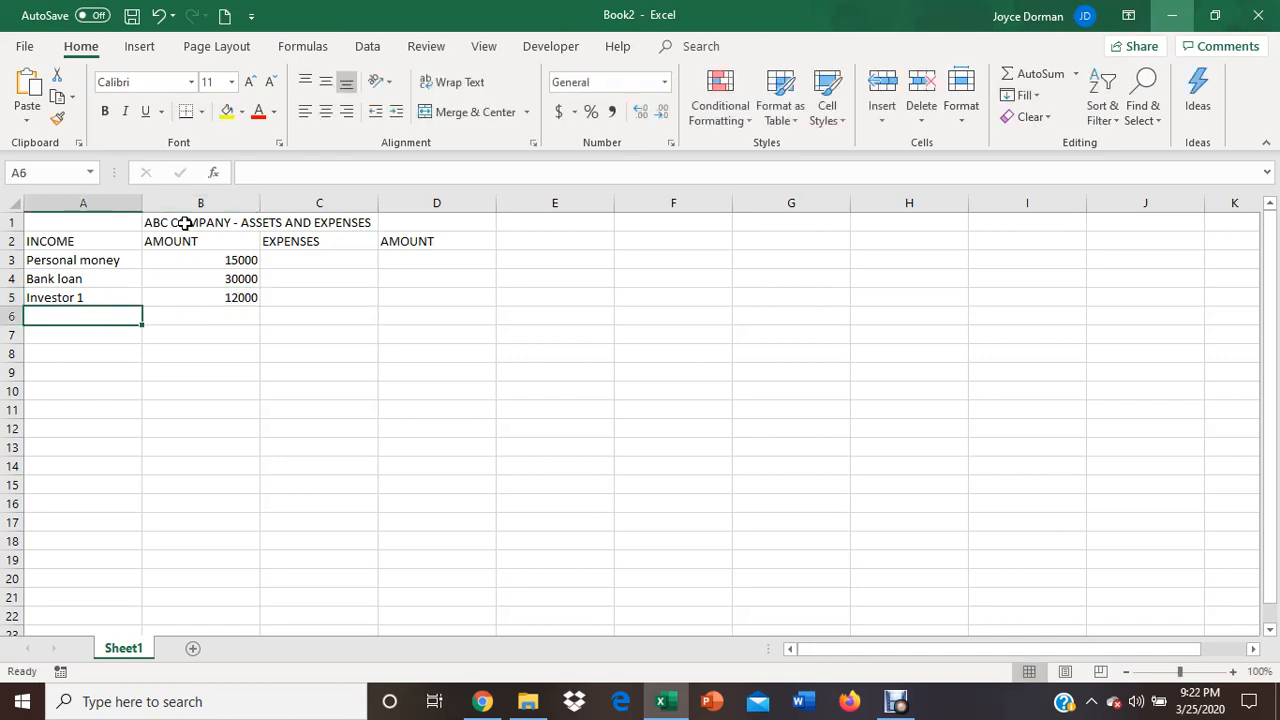
{"action": "type", "text": "Inv"}
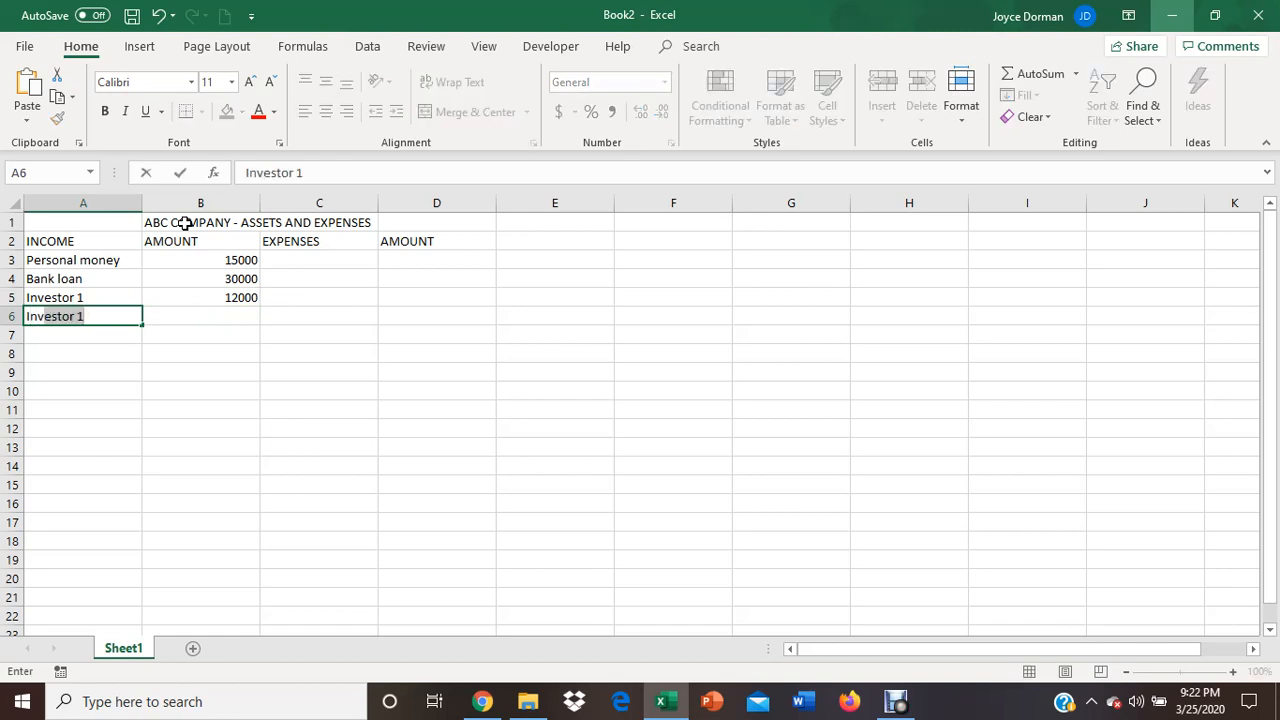
{"action": "left_click", "coordinate": [185, 223]}
{"action": "key", "text": "Right"}
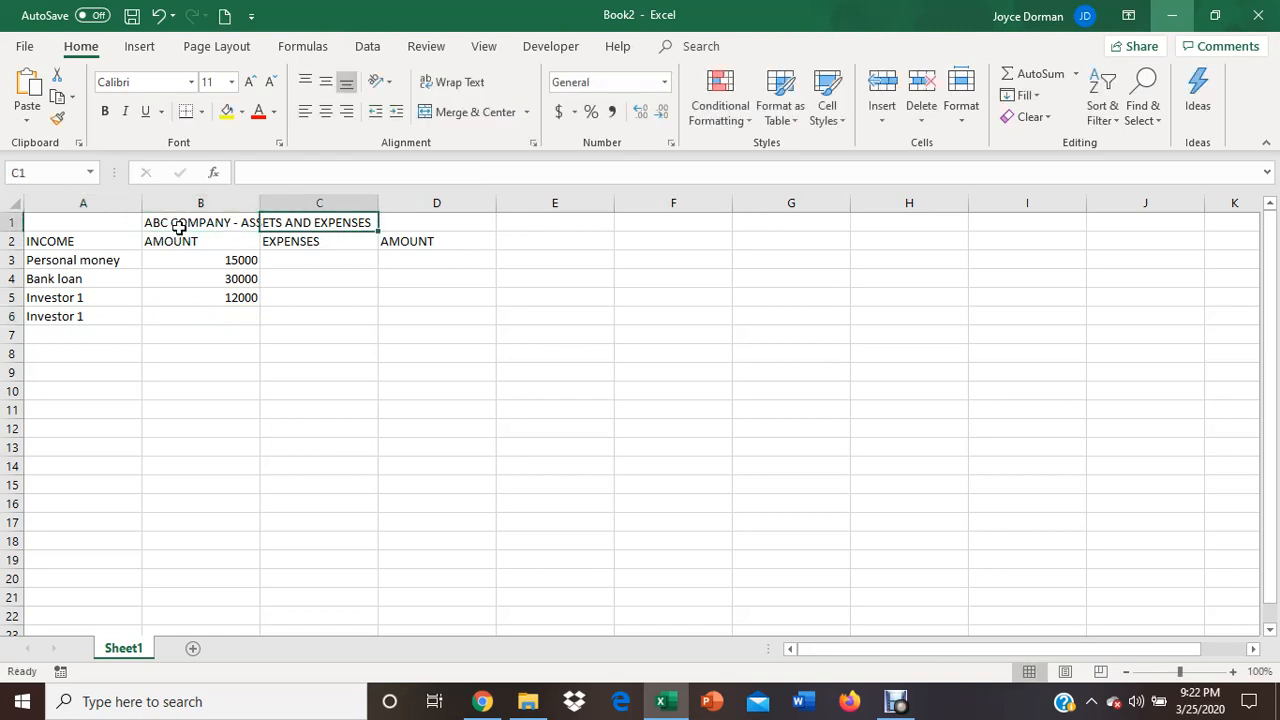
{"action": "left_click", "coordinate": [87, 318]}
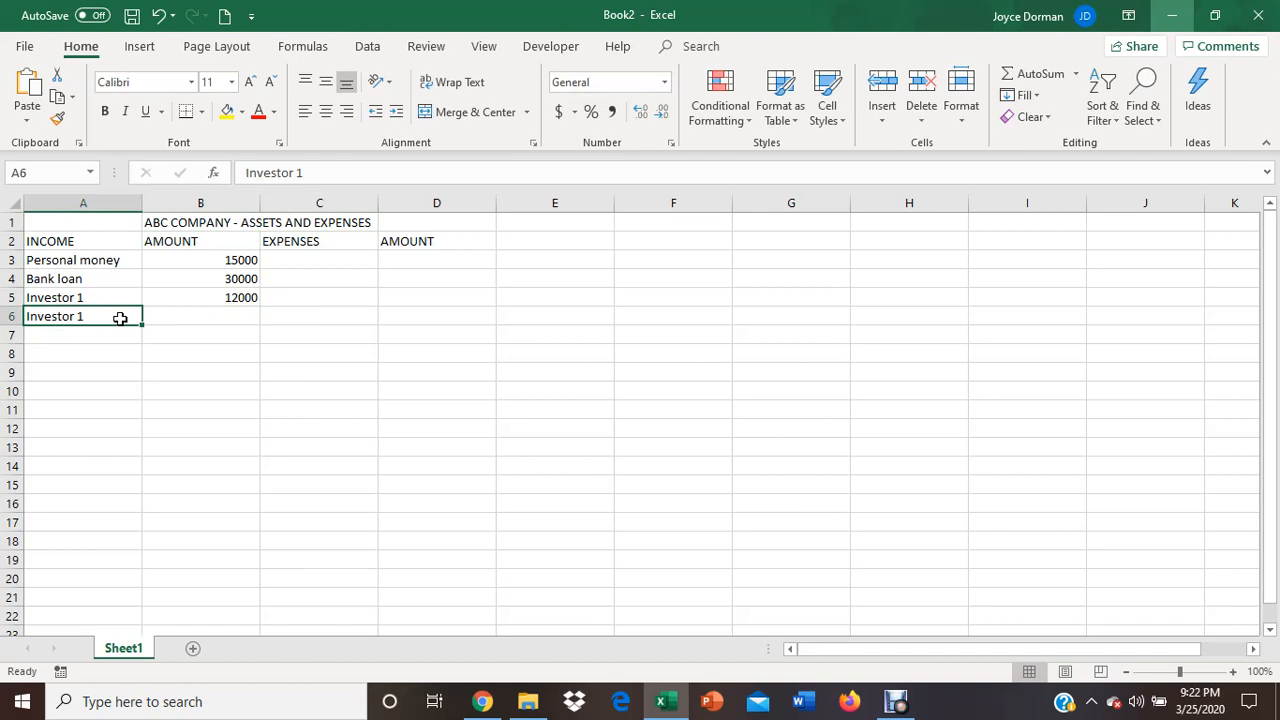
{"action": "double_click", "coordinate": [120, 318]}
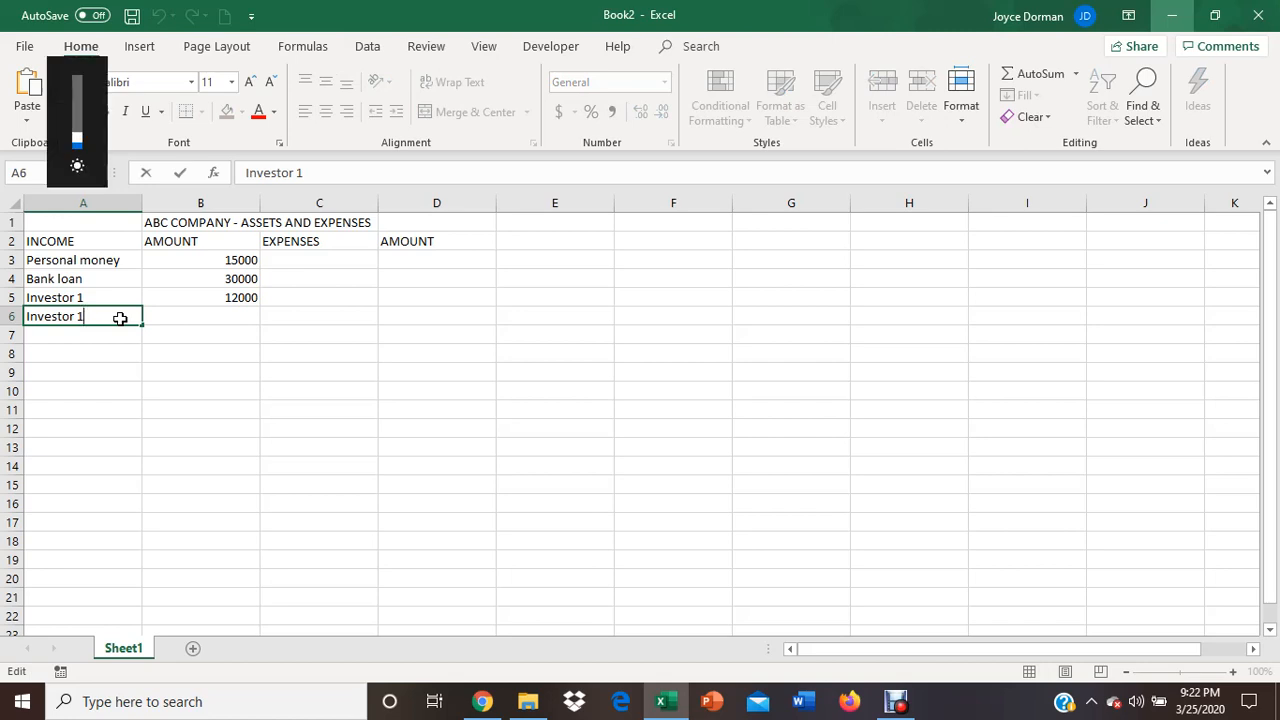
{"action": "key", "text": "BackSpace"}
{"action": "type", "text": "2"}
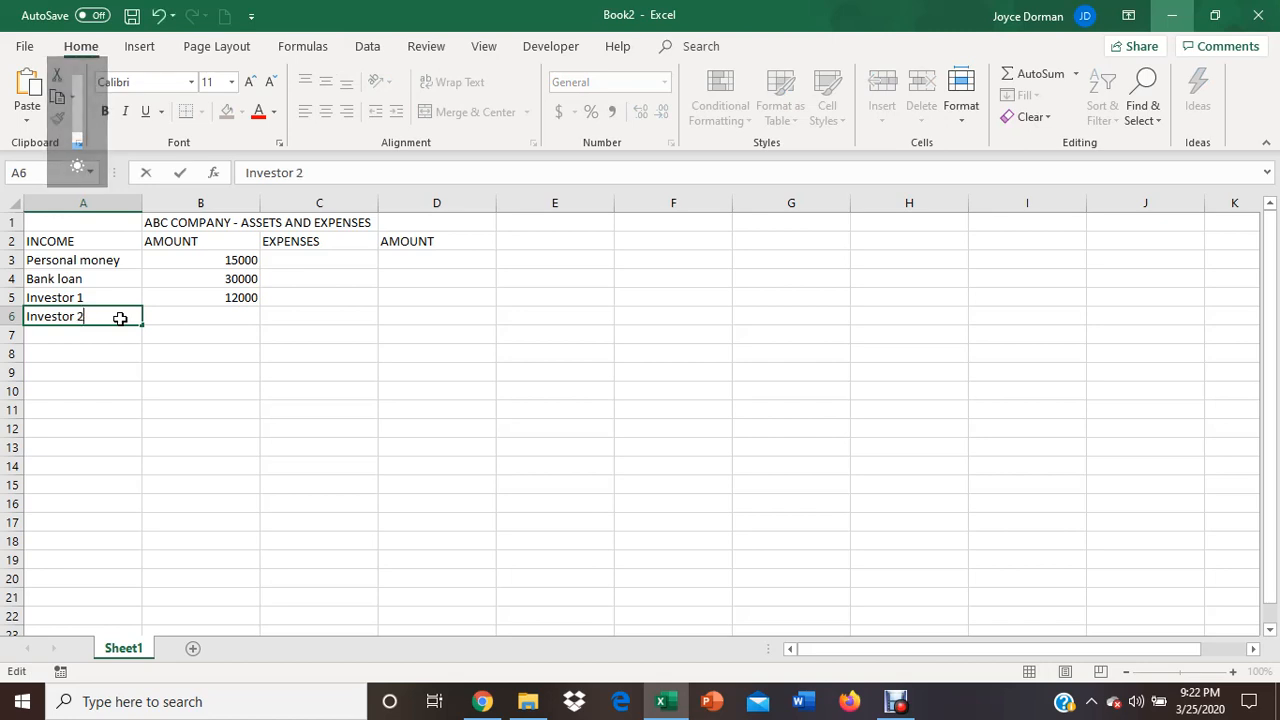
{"action": "key", "text": "Return"}
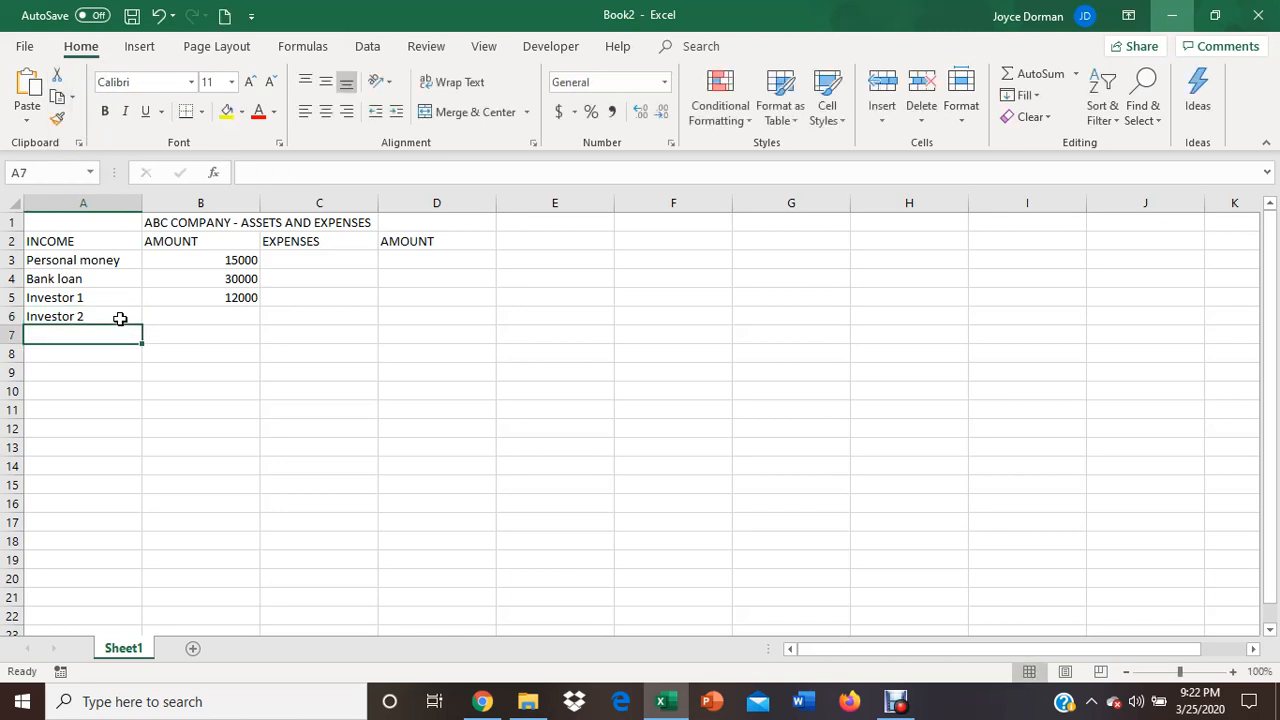
- Enter an amount of 10000 for Investor 2 in cell B6
{"action": "left_click", "coordinate": [120, 318]}
{"action": "key", "text": "Right"}
{"action": "type", "text": "10000"}
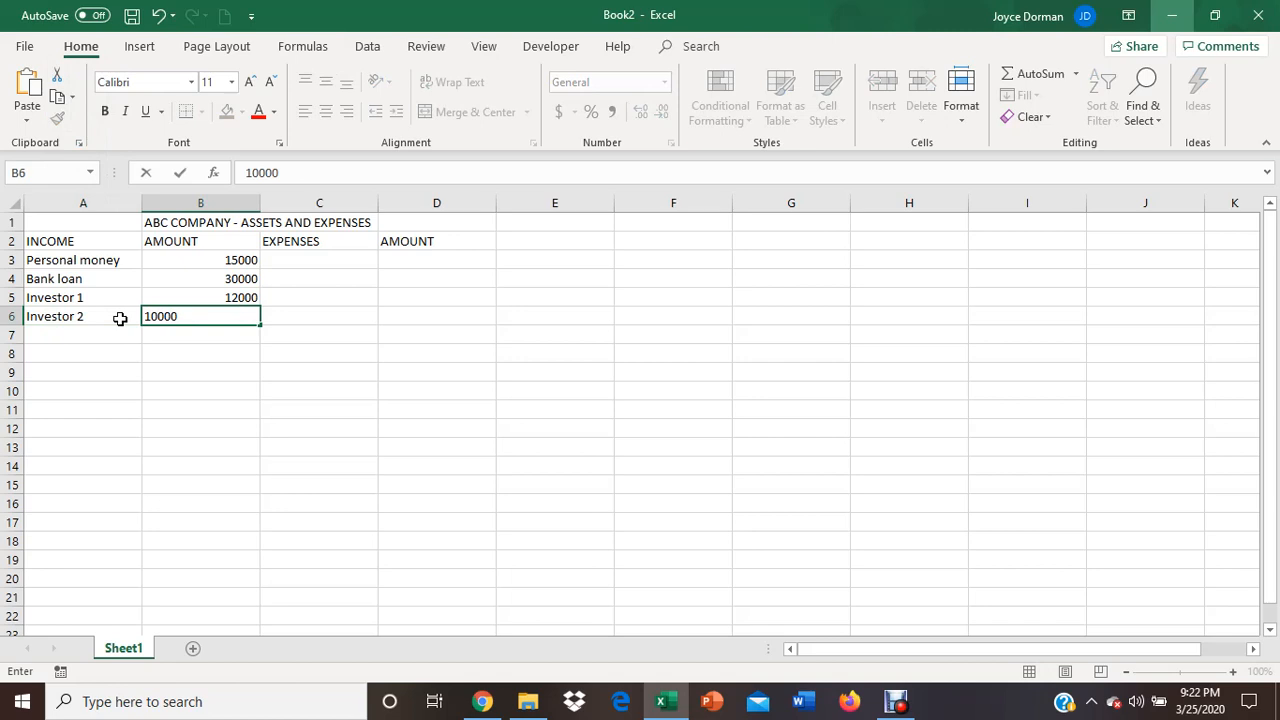
{"action": "key", "text": "Return"}
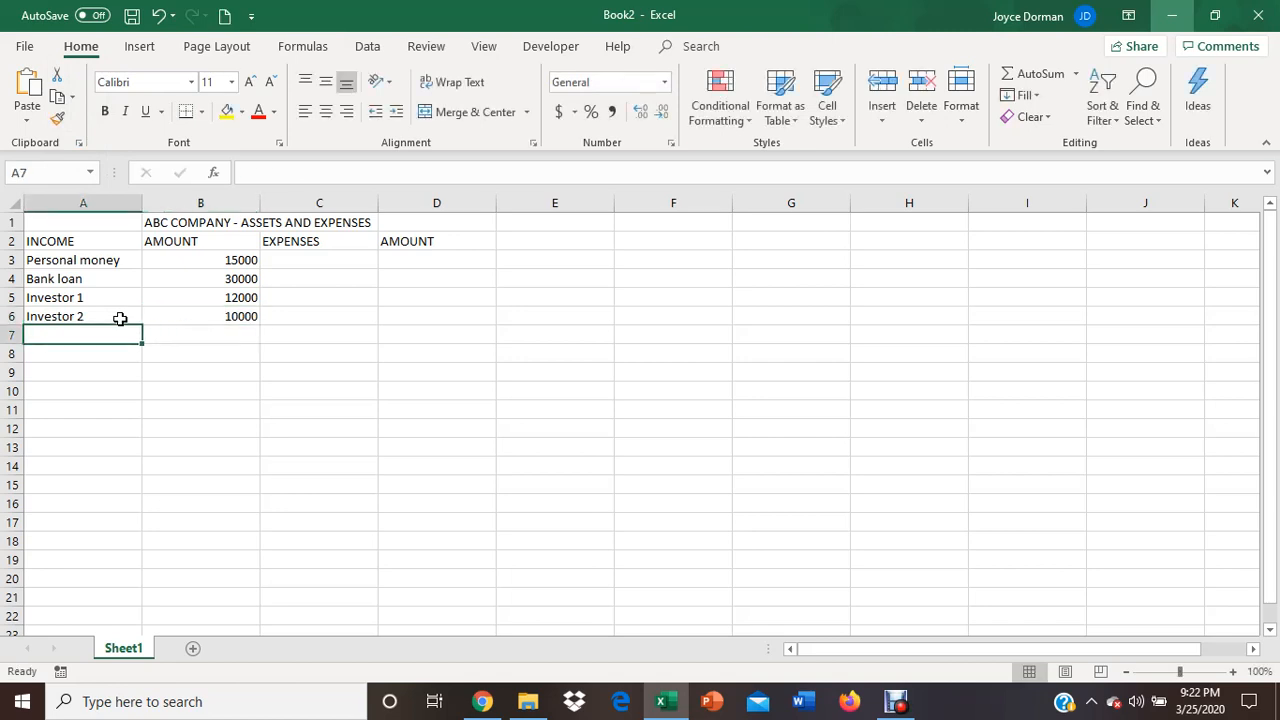
- Record "Real Estate" as an income source in cell A7 with an amount of 25000 in B7
{"action": "type", "text": "Rrea"}
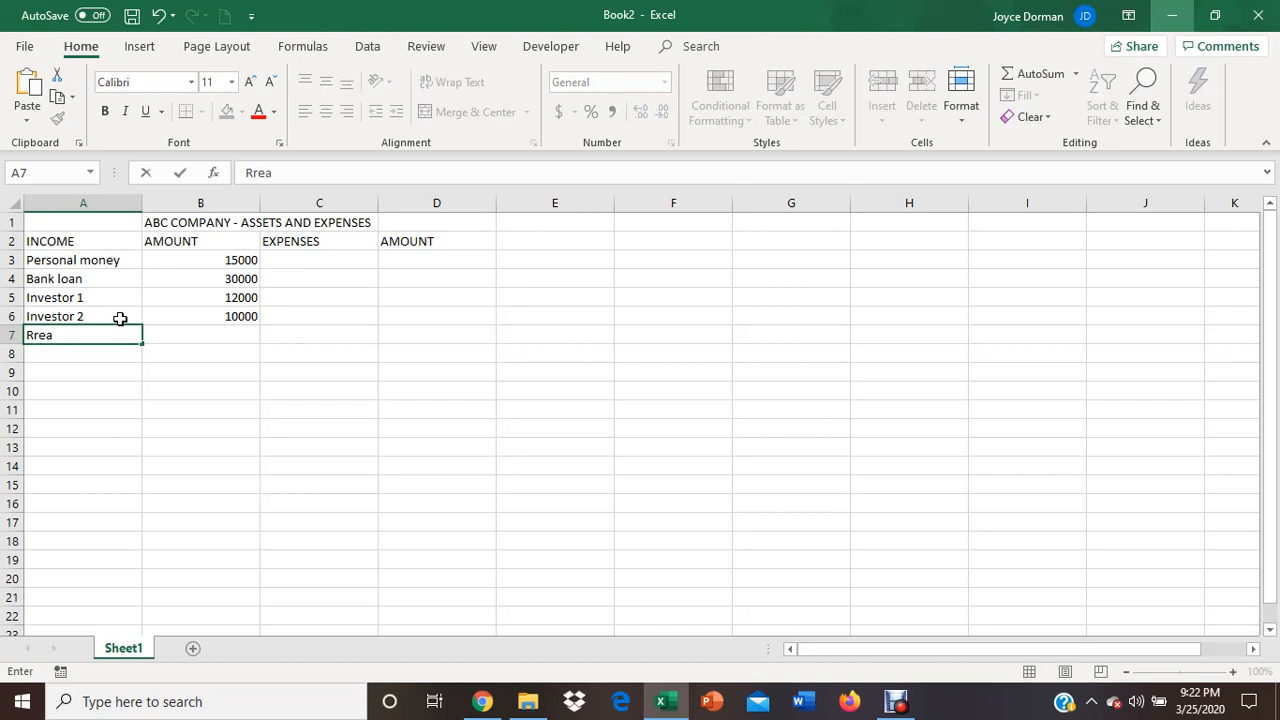
{"action": "key", "text": "BackSpace"}
{"action": "key", "text": "BackSpace"}
{"action": "key", "text": "BackSpace"}
{"action": "type", "text": "eal Estate"}
{"action": "key", "text": "ctrl+Return"}
{"action": "key", "text": "Tab"}
{"action": "type", "text": "25000"}
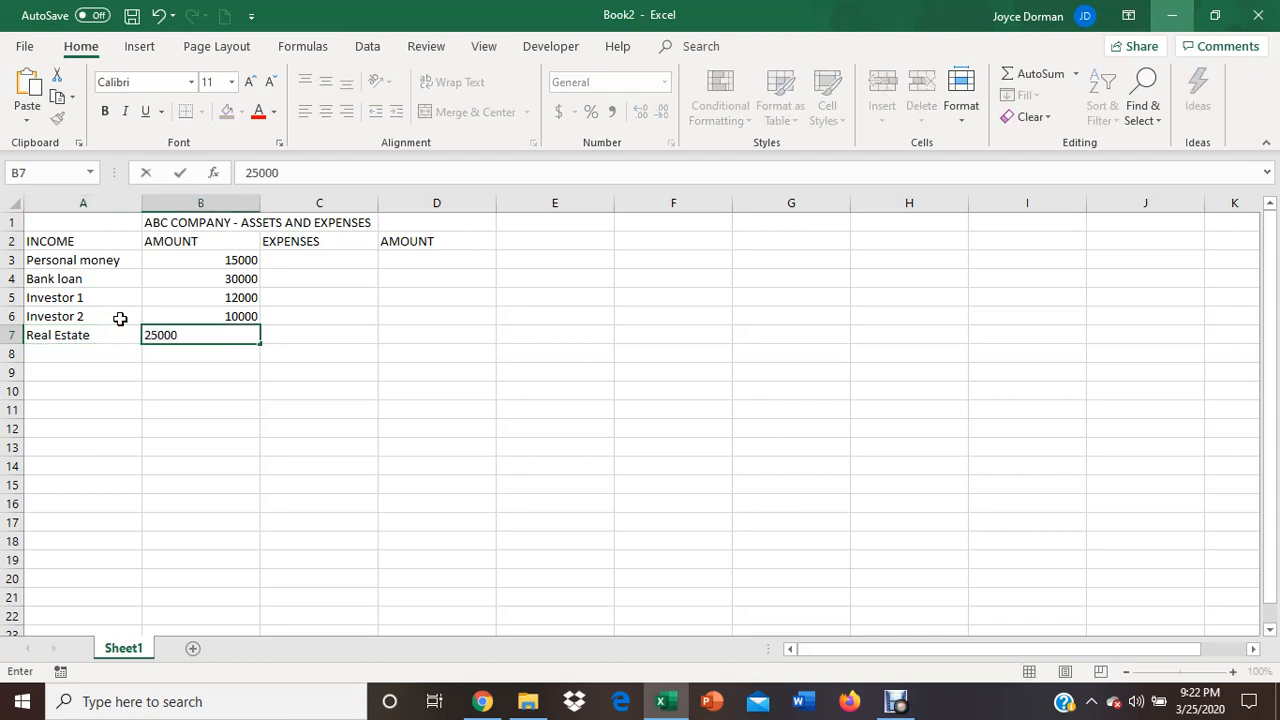
{"action": "key", "text": "Tab"}
- Add the row label "Total" in cell A8 beneath the income sources
{"action": "key", "text": "Down"}
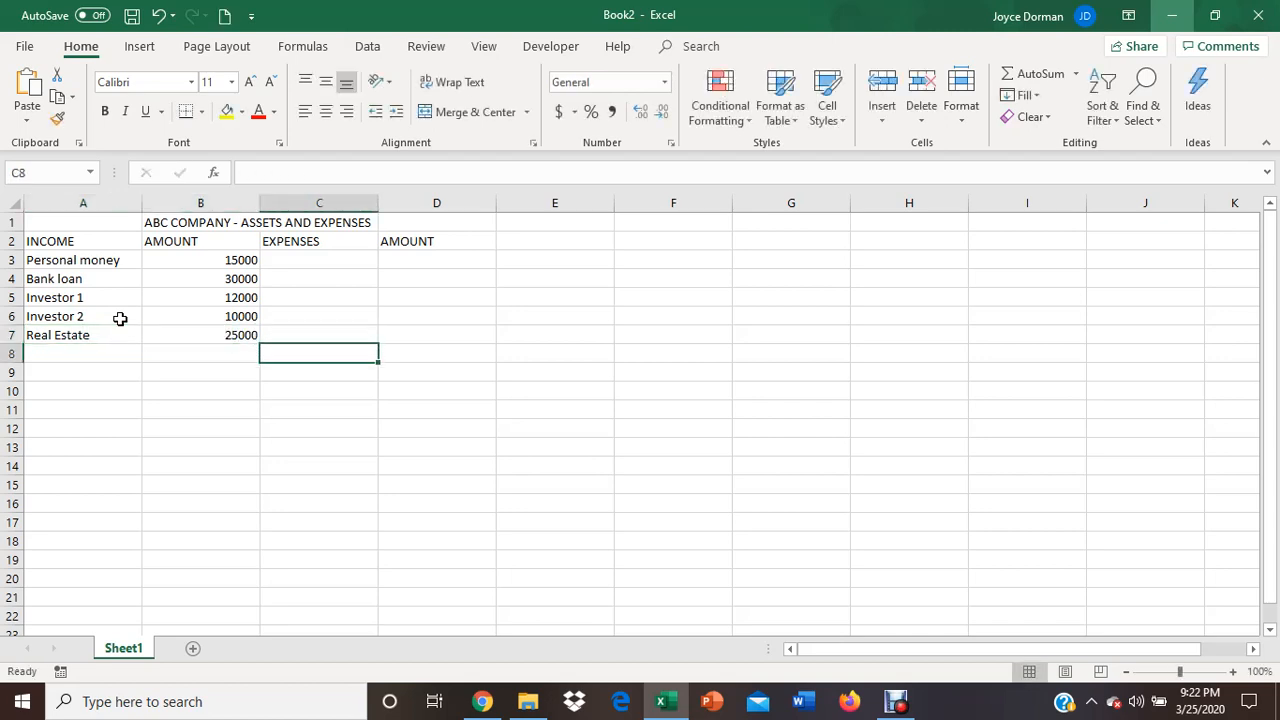
{"action": "key", "text": "Left"}
{"action": "key", "text": "Left"}
{"action": "type", "text": "Total"}
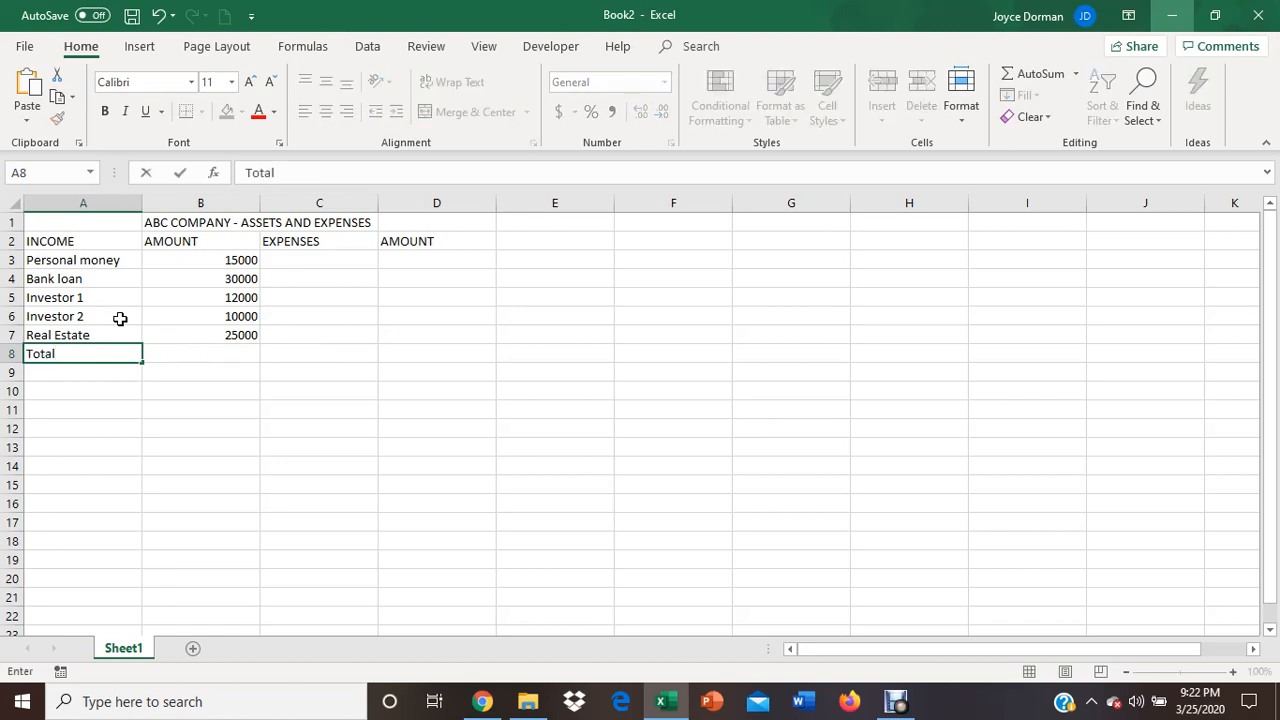
{"action": "key", "text": "Tab"}
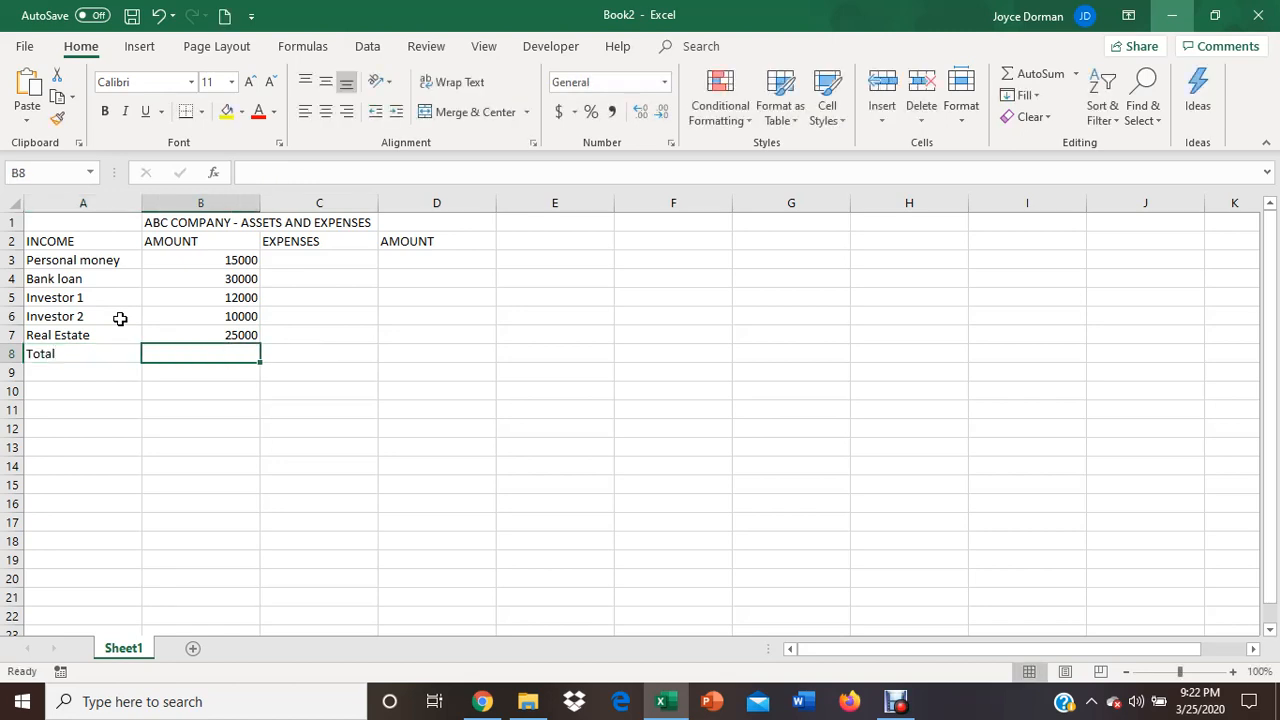
- Record the first expense as "Rent" in cell C3 with an amount of 6500 in D3
{"action": "key", "text": "Up"}
{"action": "key", "text": "Up"}
{"action": "key", "text": "Up"}
{"action": "key", "text": "Up"}
{"action": "key", "text": "Up"}
{"action": "key", "text": "Right"}
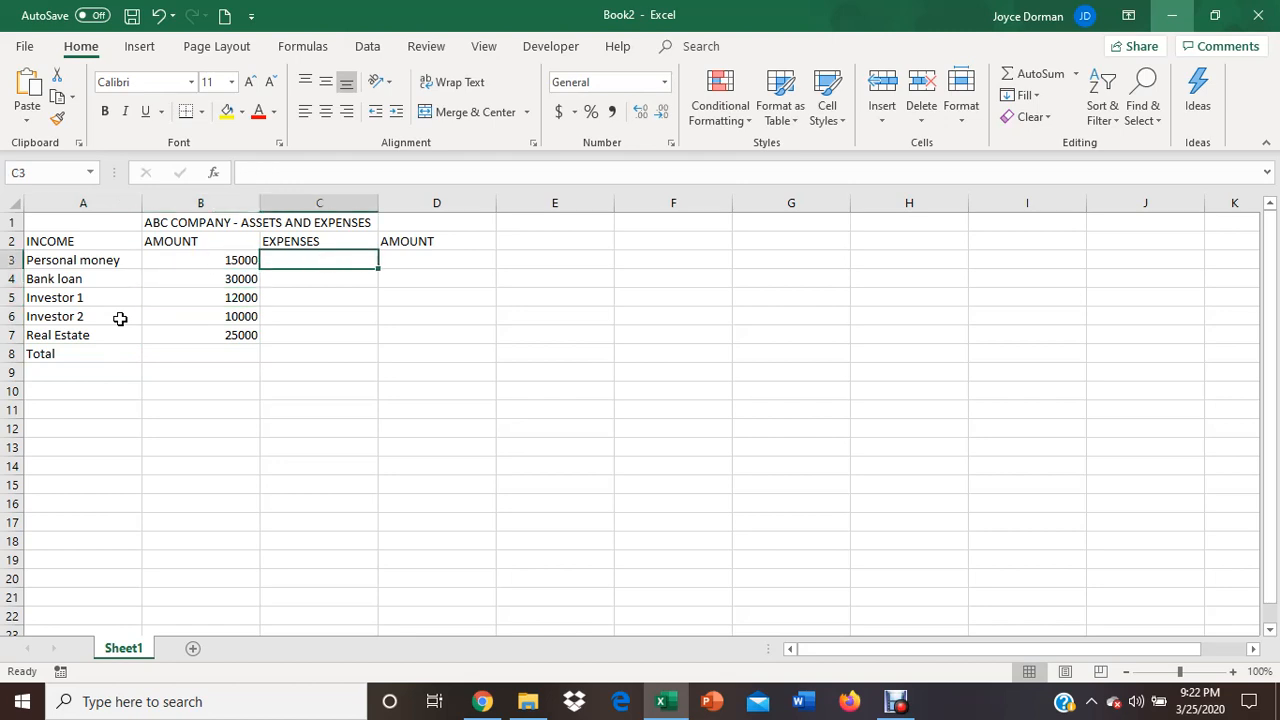
{"action": "type", "text": "Rent"}
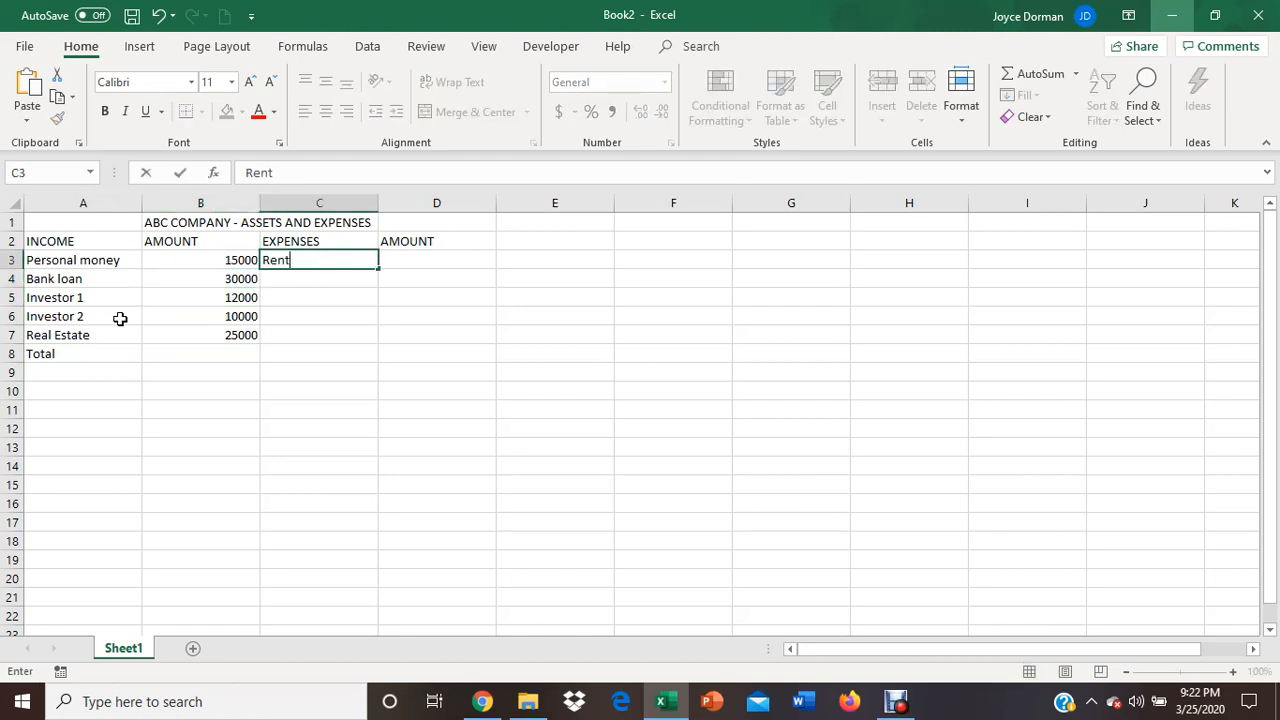
{"action": "key", "text": "Tab"}
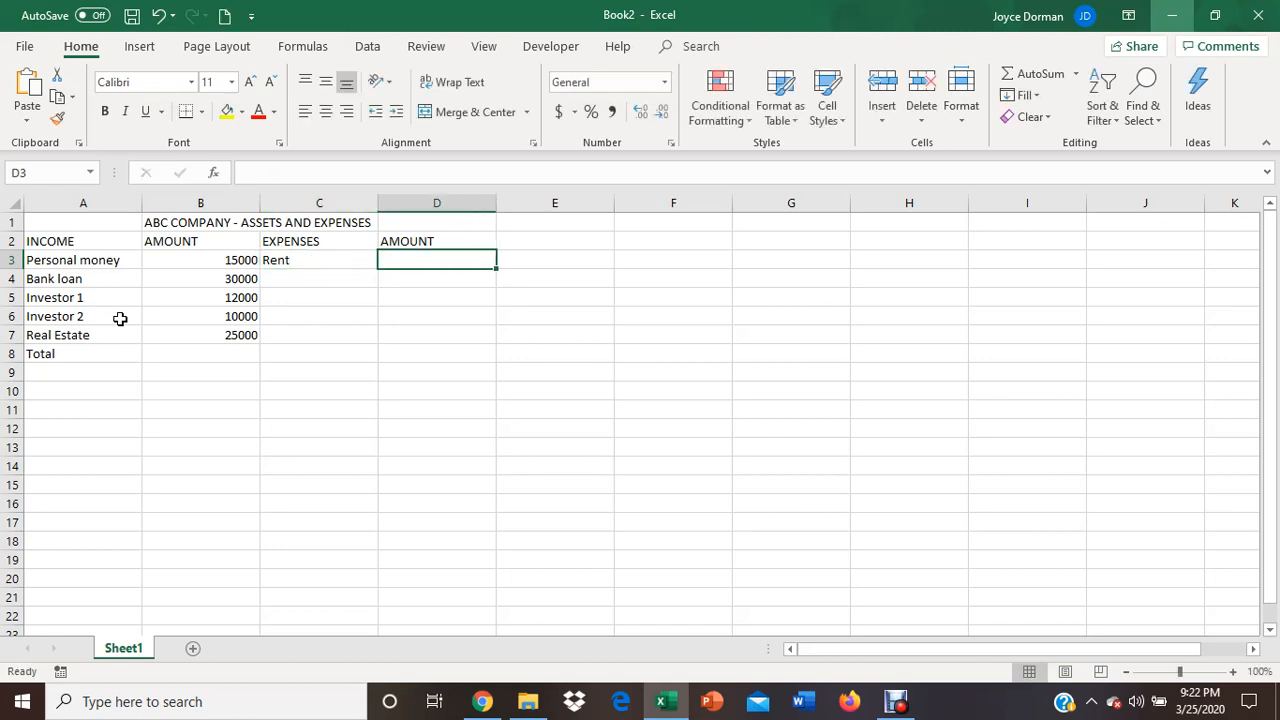
{"action": "type", "text": "6500"}
{"action": "key", "text": "Left"}
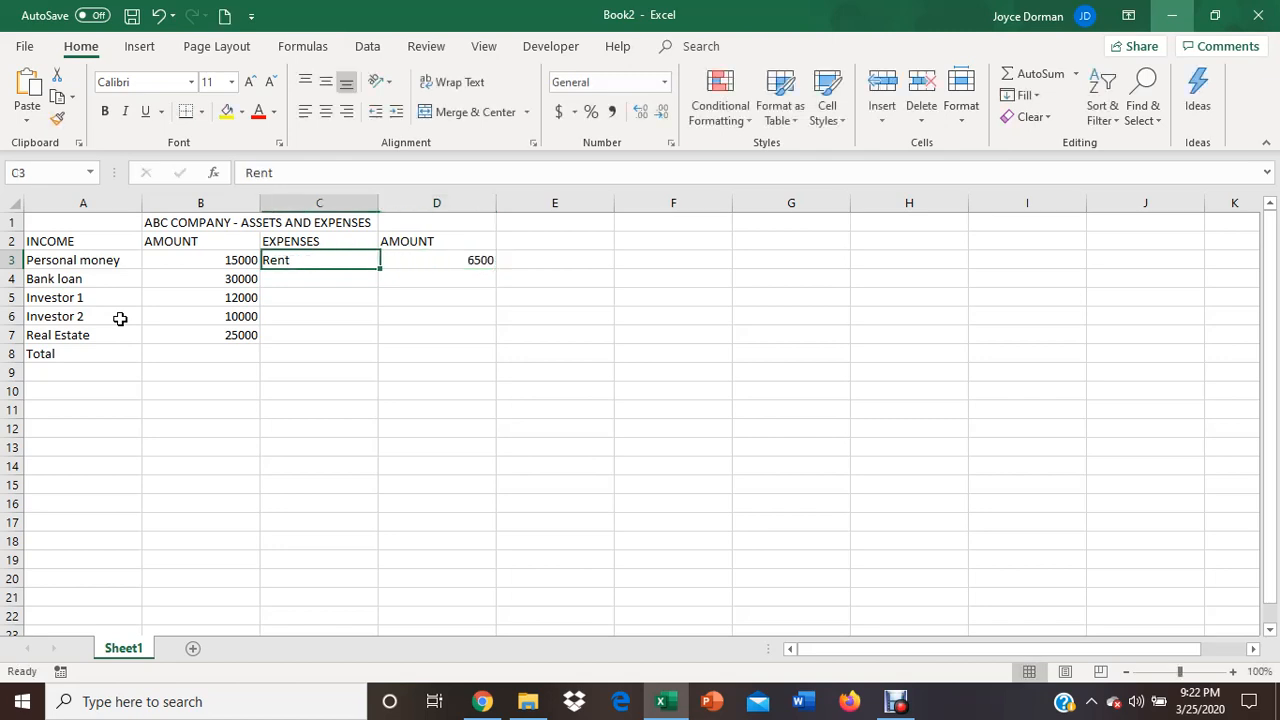
- Replace the income label in cell A6 with "Investor 1"
{"action": "key", "text": "Down"}
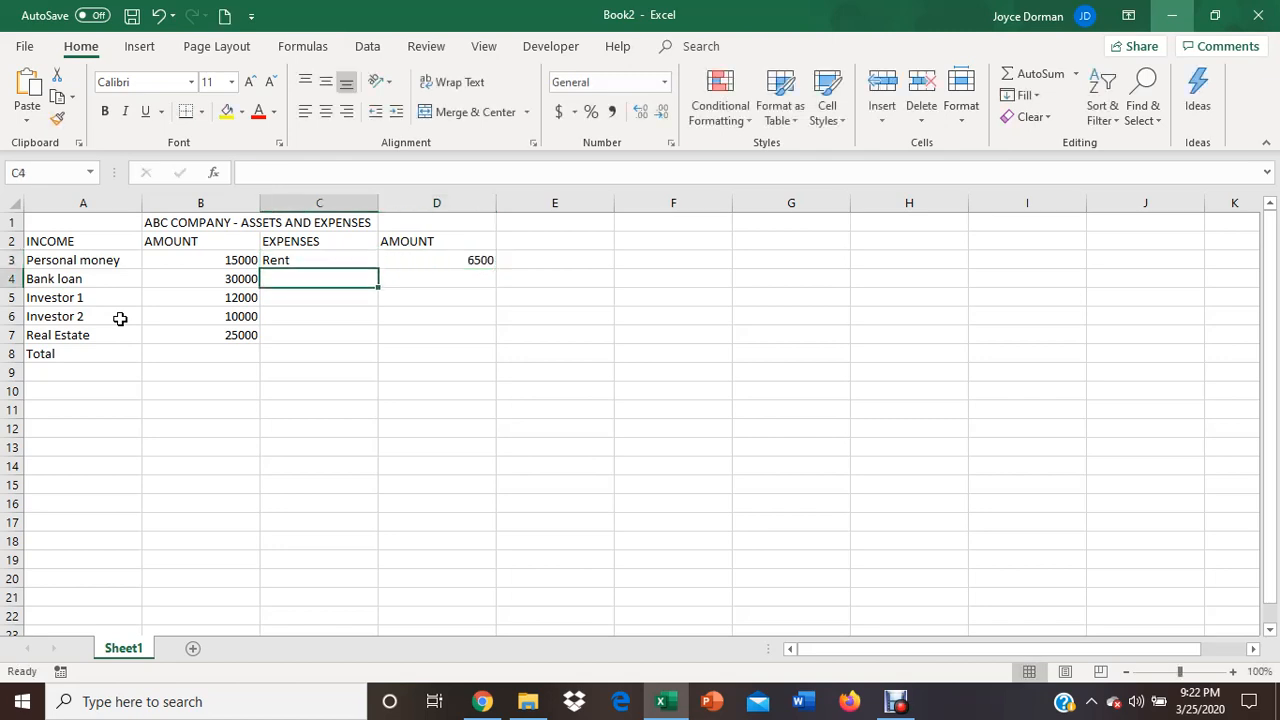
{"action": "left_click", "coordinate": [119, 318]}
{"action": "type", "text": "I"}
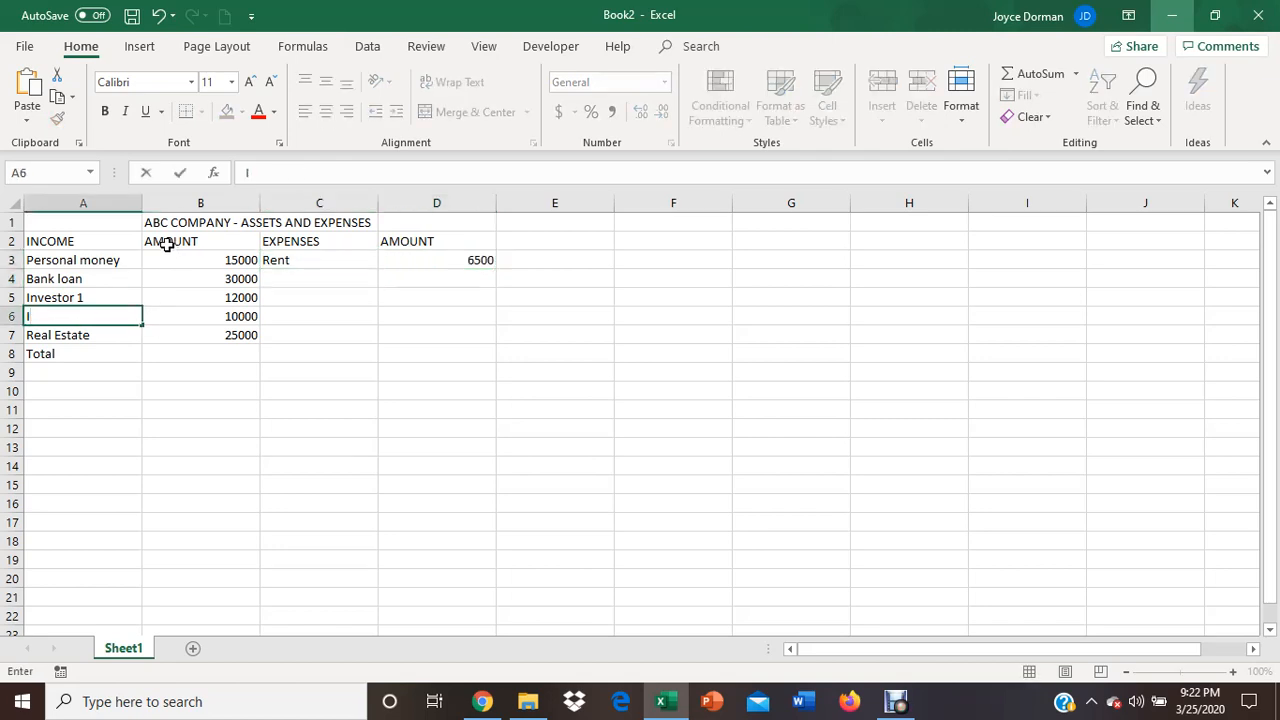
{"action": "type", "text": "nvestor 1"}
{"action": "key", "text": "Tab"}
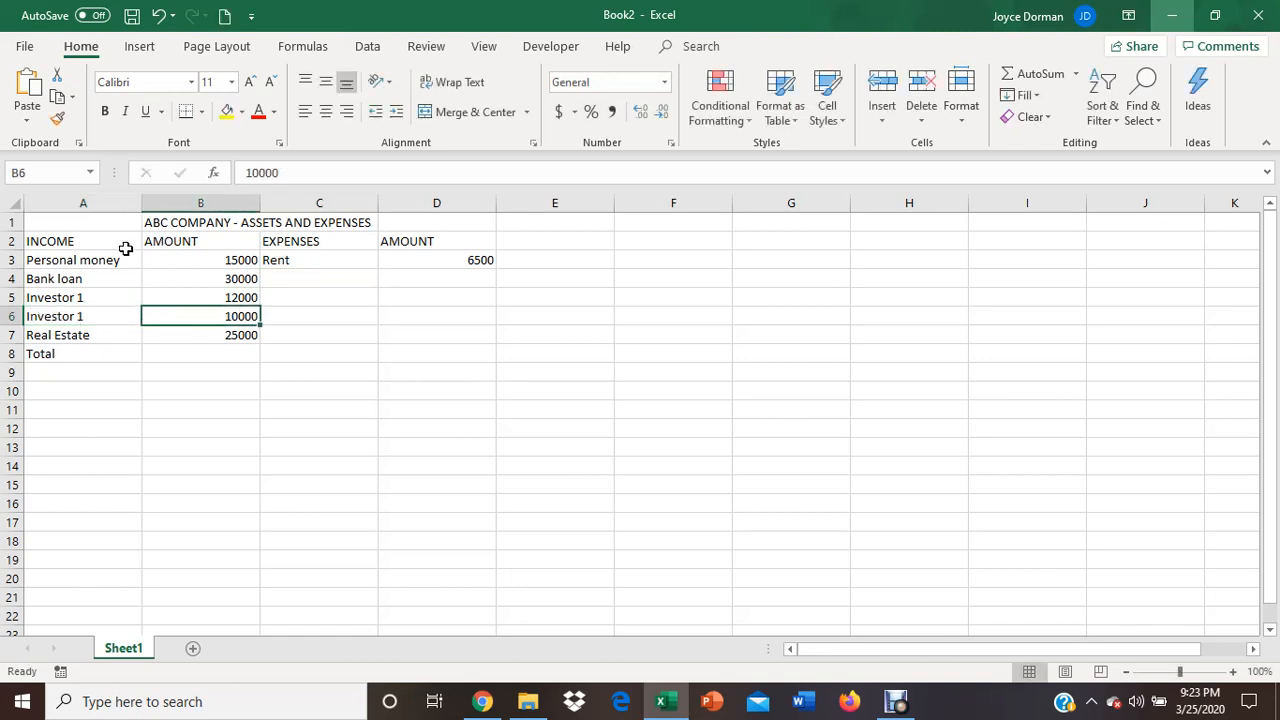
- Record "Inventory" as an expense in cell C4 with an amount of 60000 in D4
{"action": "key", "text": "Right"}
{"action": "key", "text": "Up"}
{"action": "key", "text": "Up"}
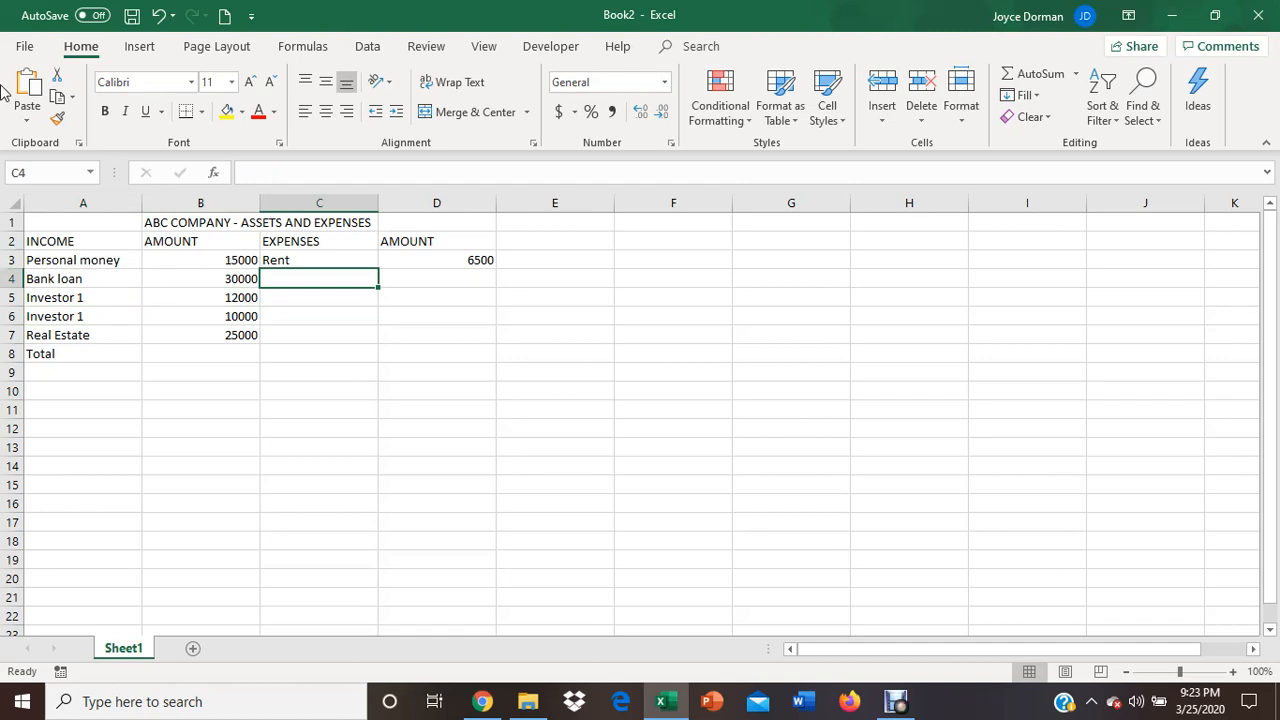
{"action": "type", "text": "Inventor"}
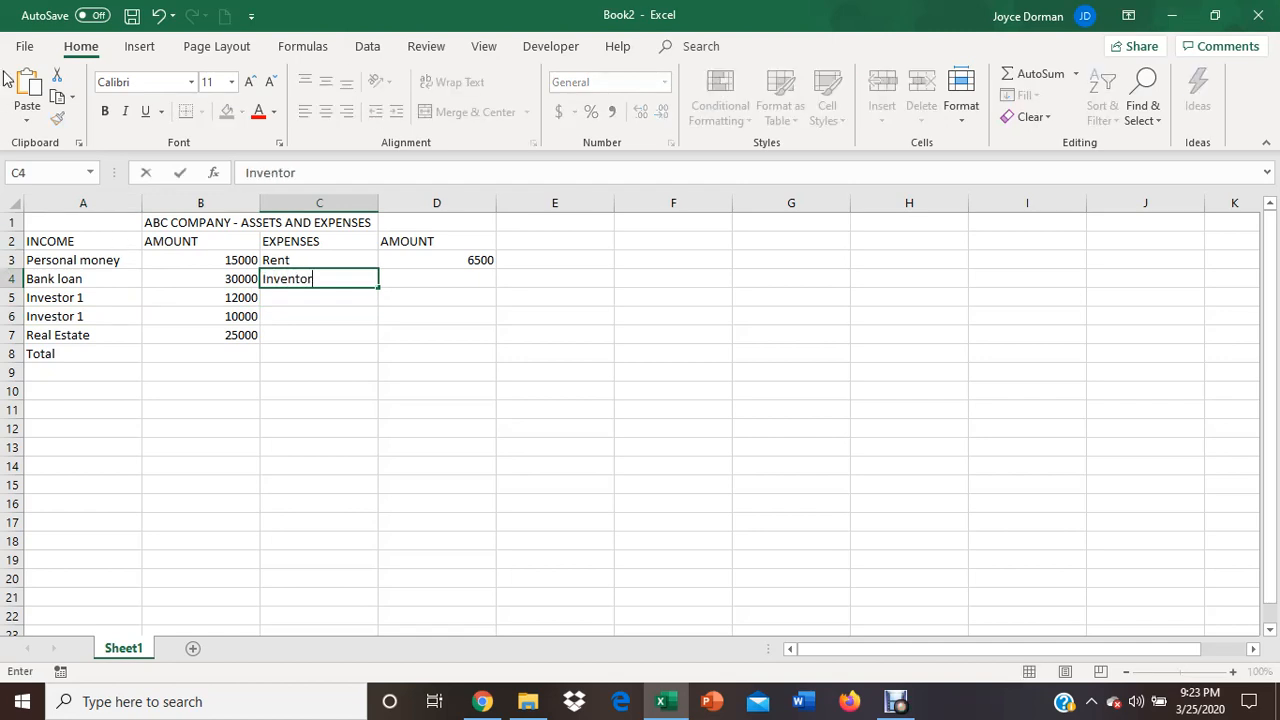
{"action": "type", "text": "y"}
{"action": "type", "text": "6"}
{"action": "type", "text": "0"}
{"action": "key", "text": "BackSpace"}
{"action": "key", "text": "BackSpace"}
{"action": "key", "text": "Tab"}
{"action": "type", "text": "60000"}
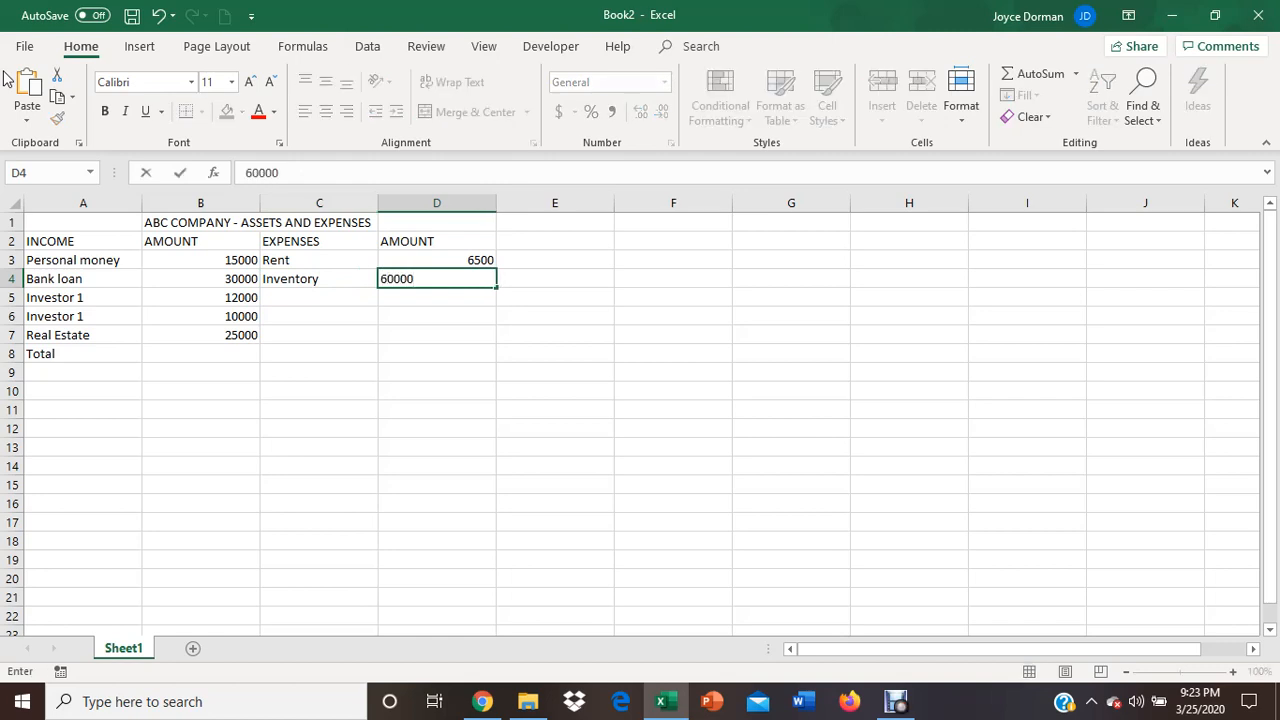
{"action": "key", "text": "Return"}
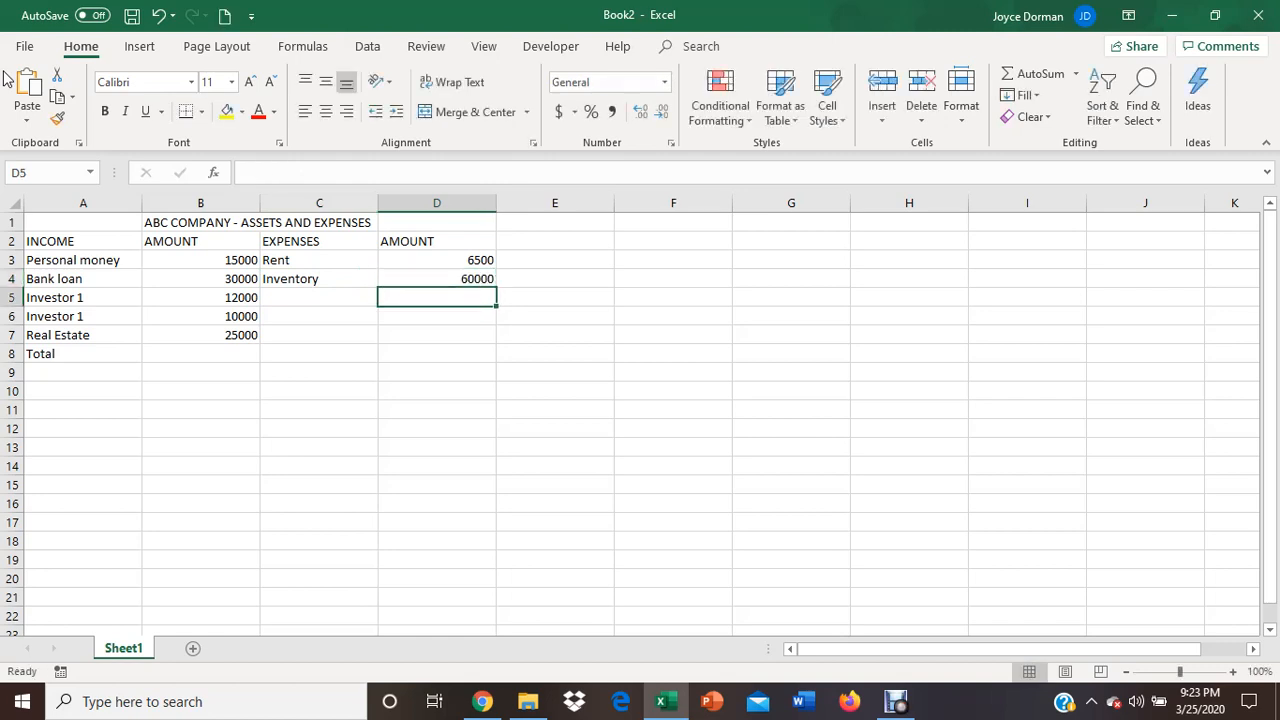
- Record "Overhead" as an expense in cell C5 with an amount of 10000 in D5
{"action": "key", "text": "Left"}
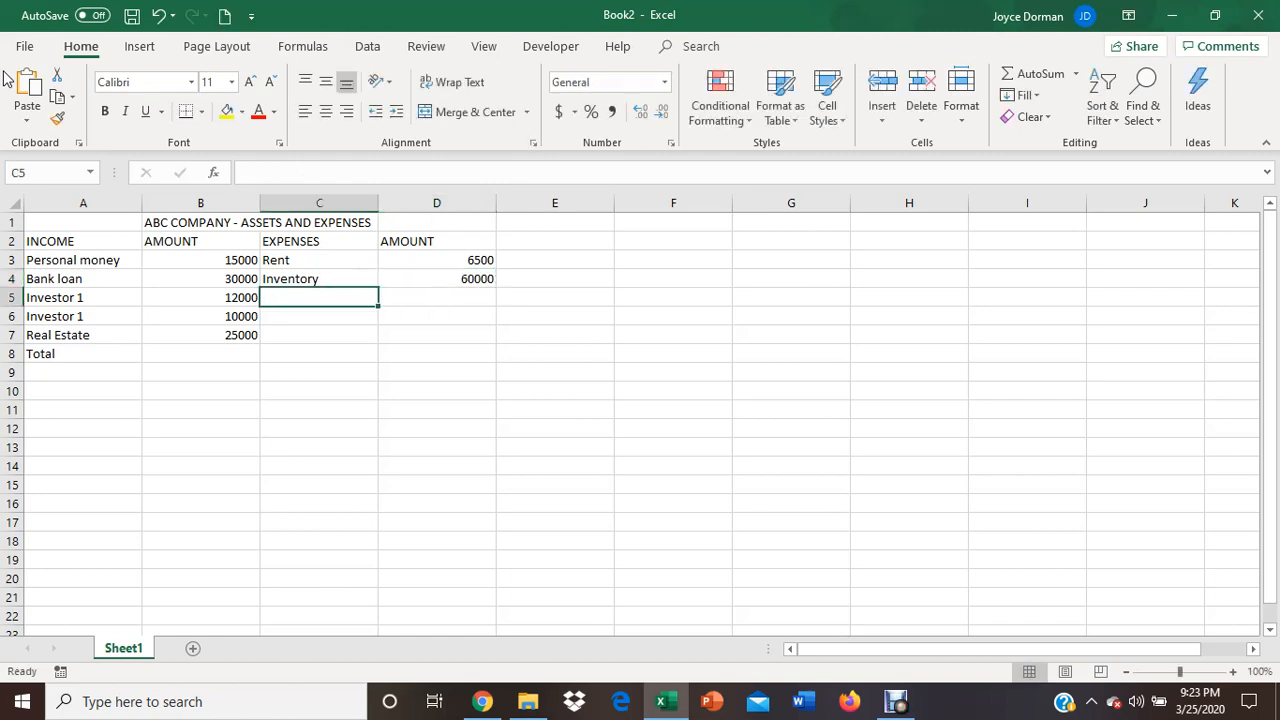
{"action": "type", "text": "Overhead"}
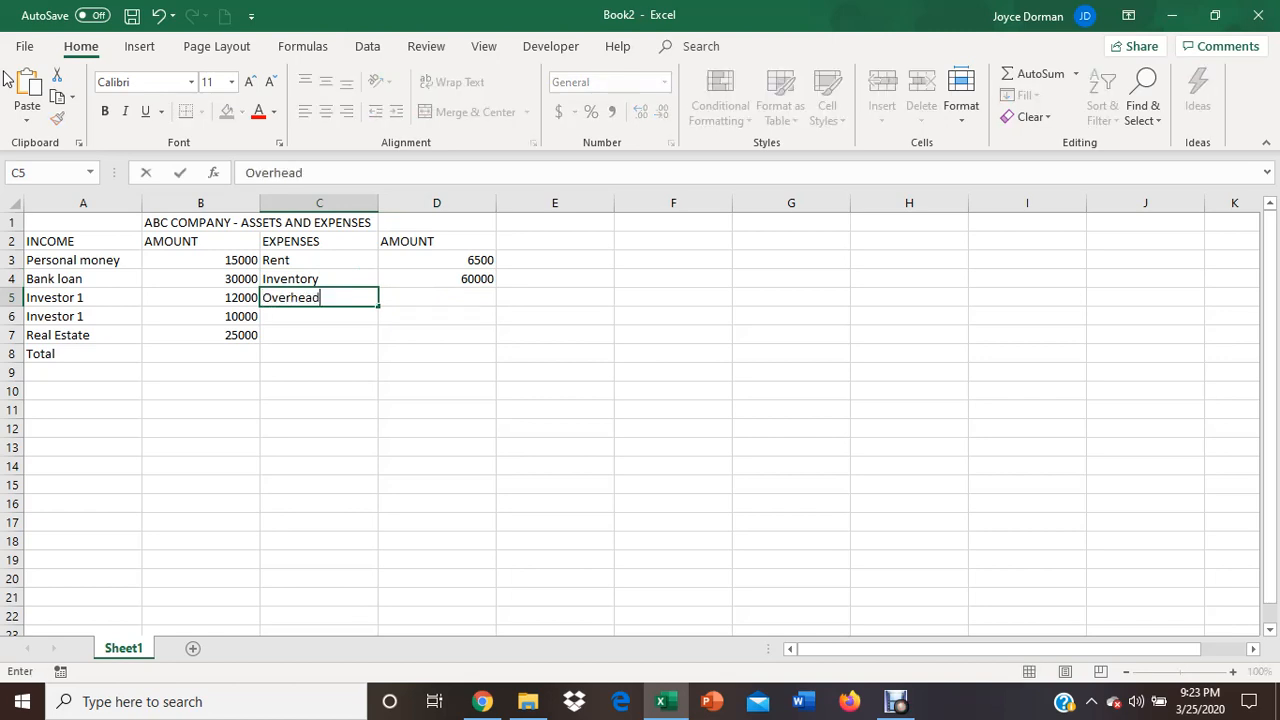
{"action": "key", "text": "Tab"}
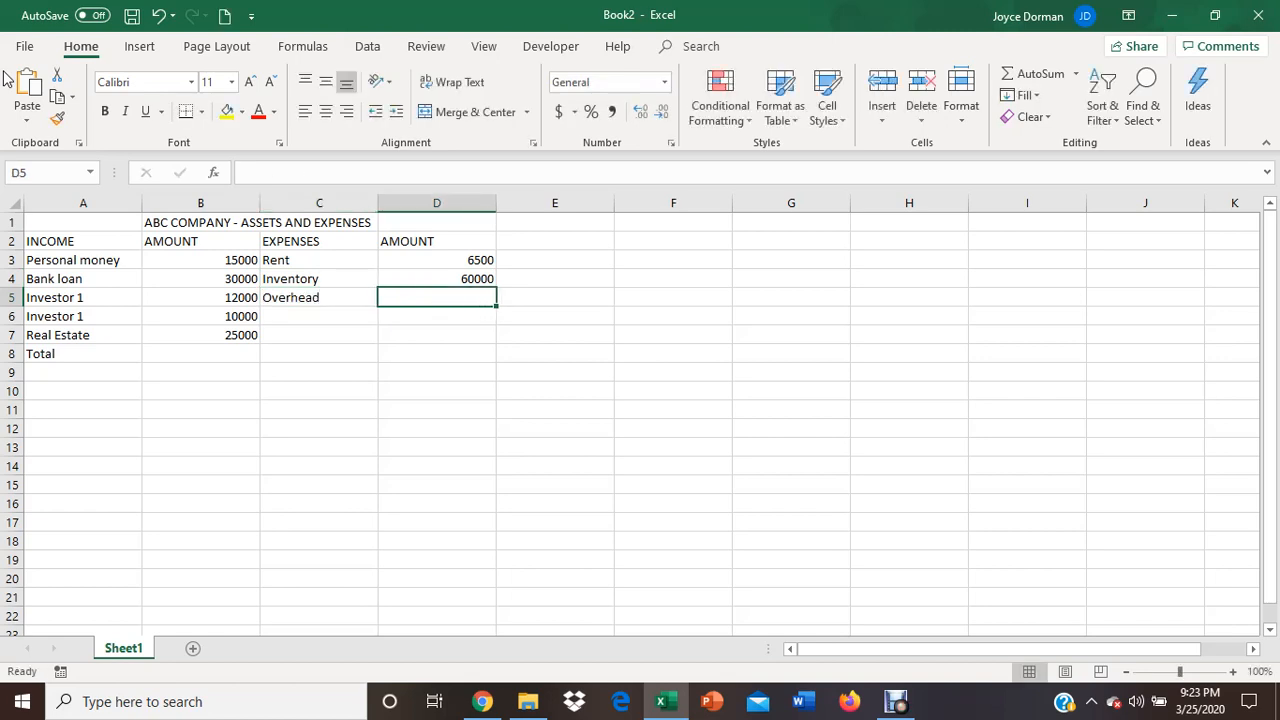
{"action": "type", "text": "10000"}
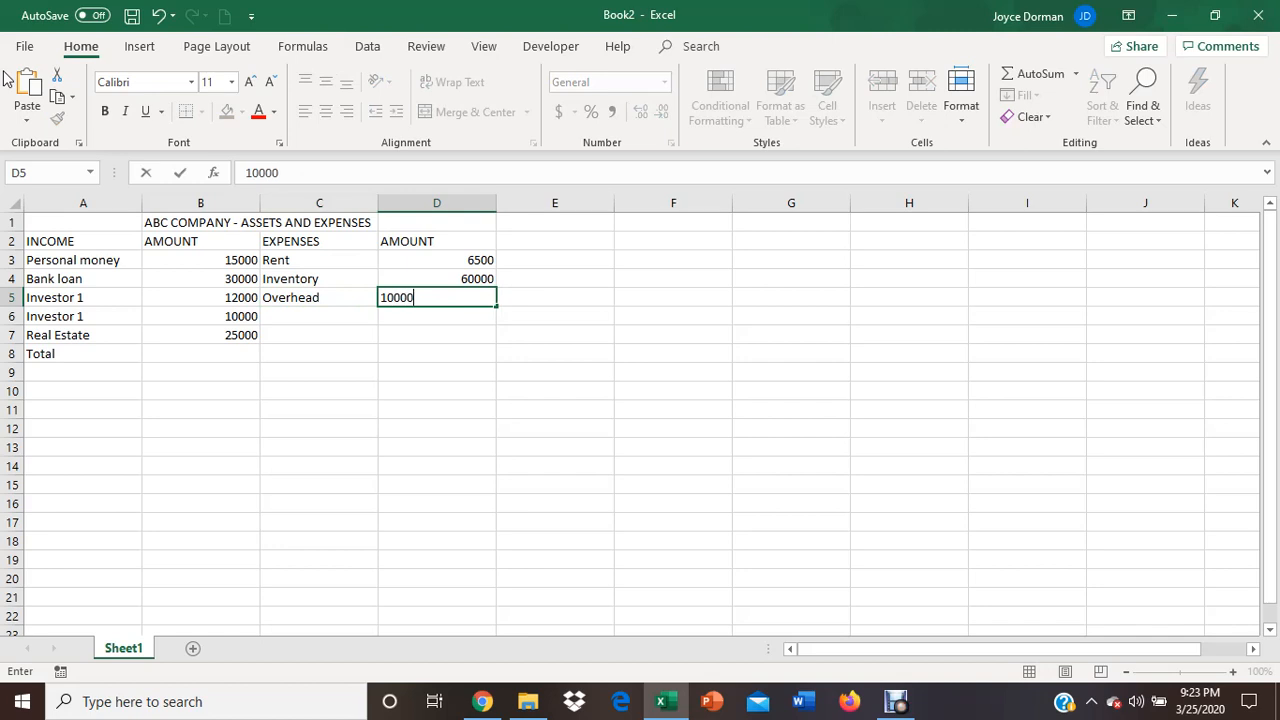
{"action": "key", "text": "Return"}
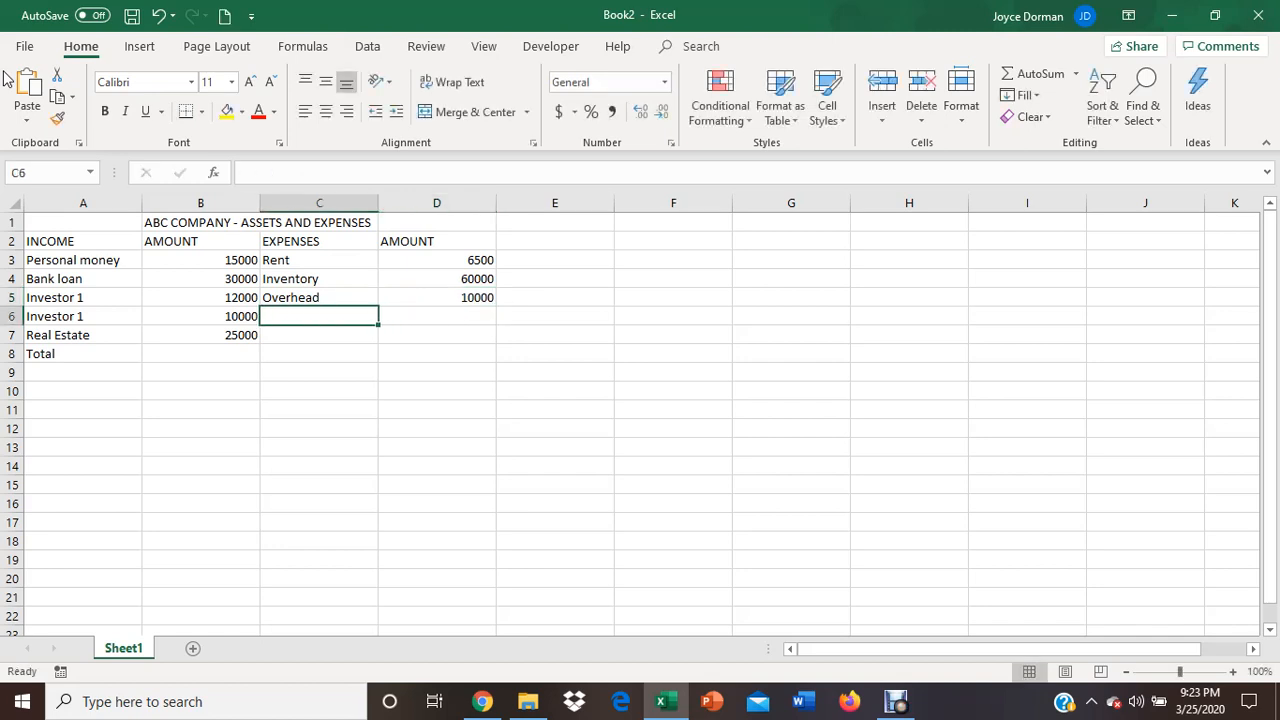
- Record "License fees" as an expense in cell C6 with an amount of 1500 in D6
{"action": "type", "text": "Licese"}
{"action": "key", "text": "BackSpace"}
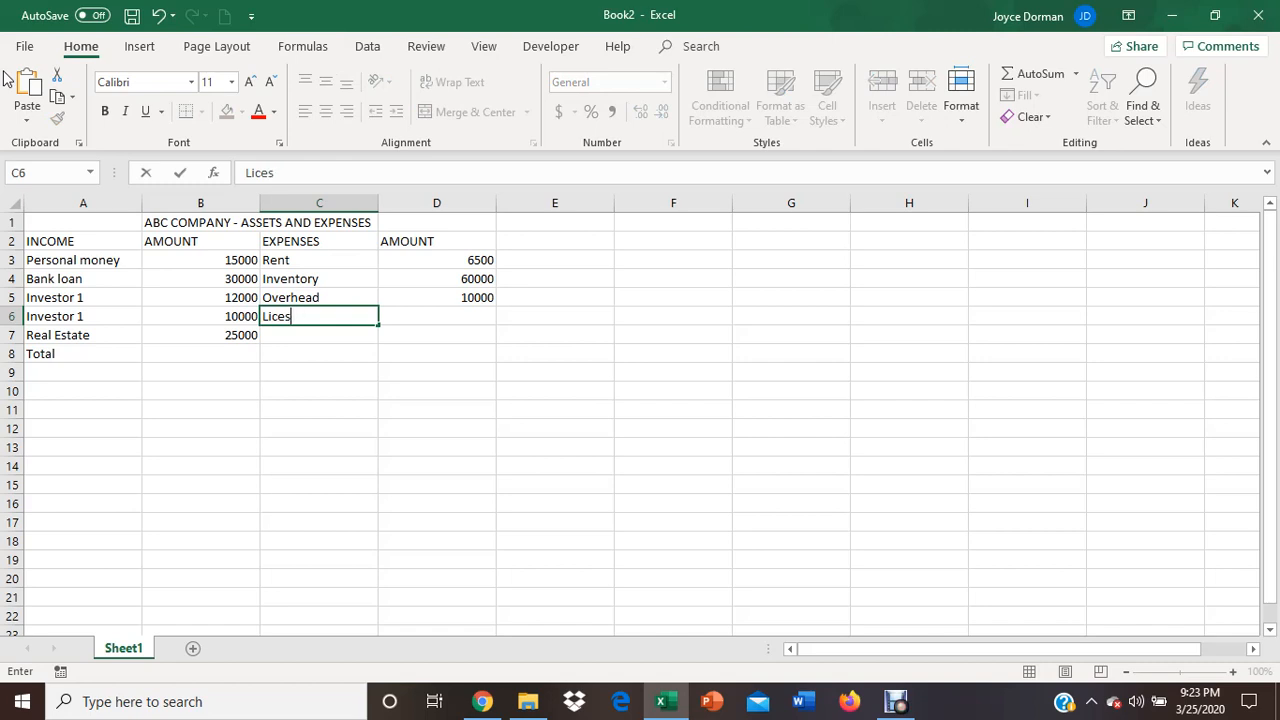
{"action": "type", "text": "nse fees"}
{"action": "key", "text": "Tab"}
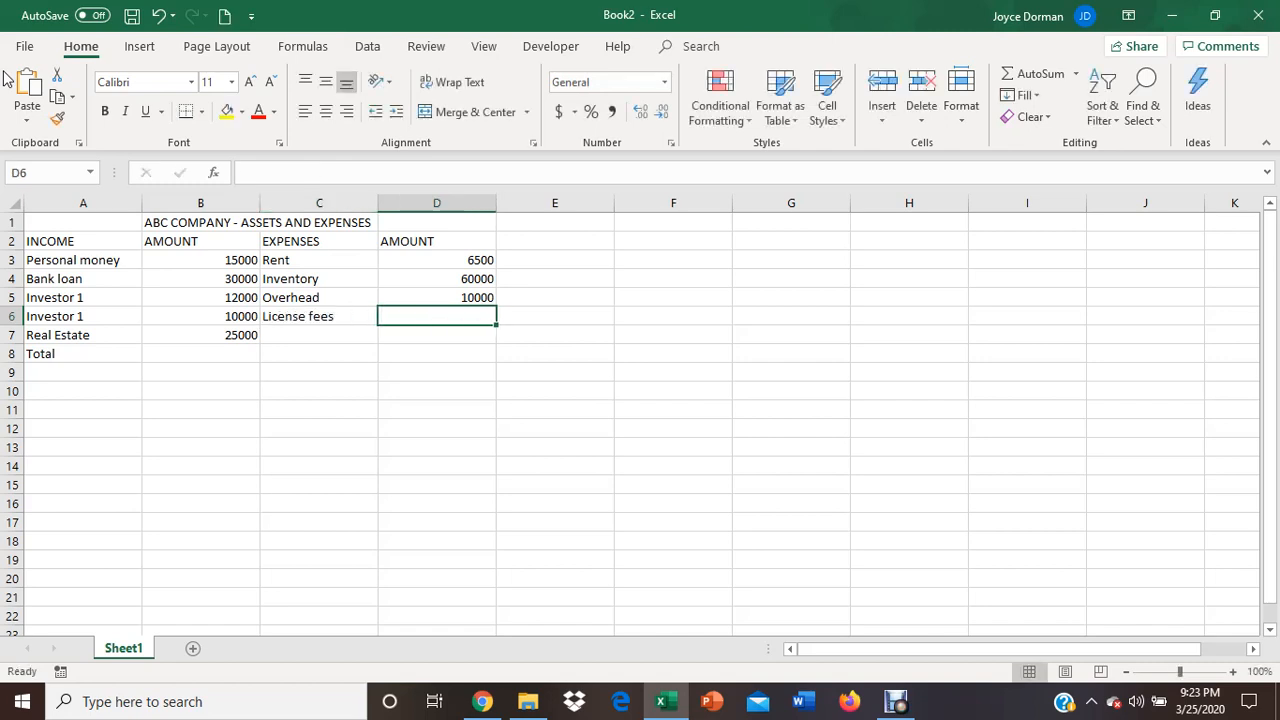
{"action": "type", "text": "1500"}
{"action": "key", "text": "Return"}
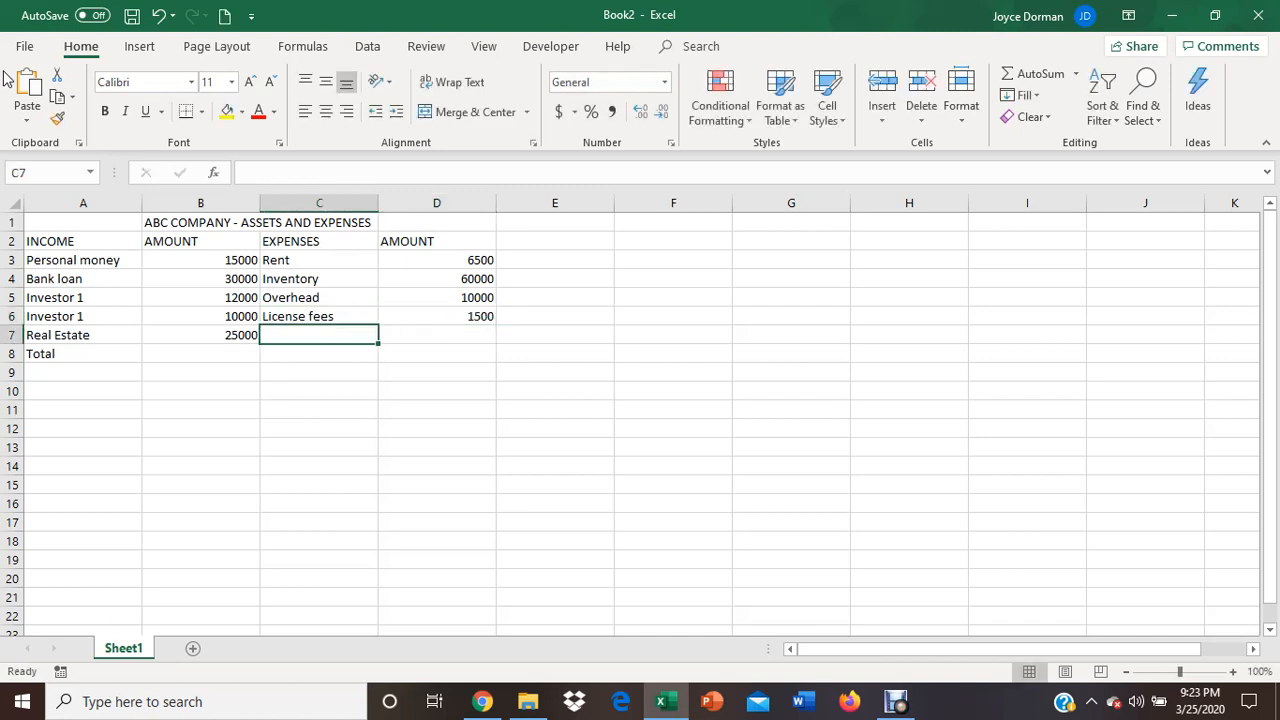
- Record "Attorney fees" as an expense in cell C7 with an amount of 2500 in D7
{"action": "type", "text": "Attra"}
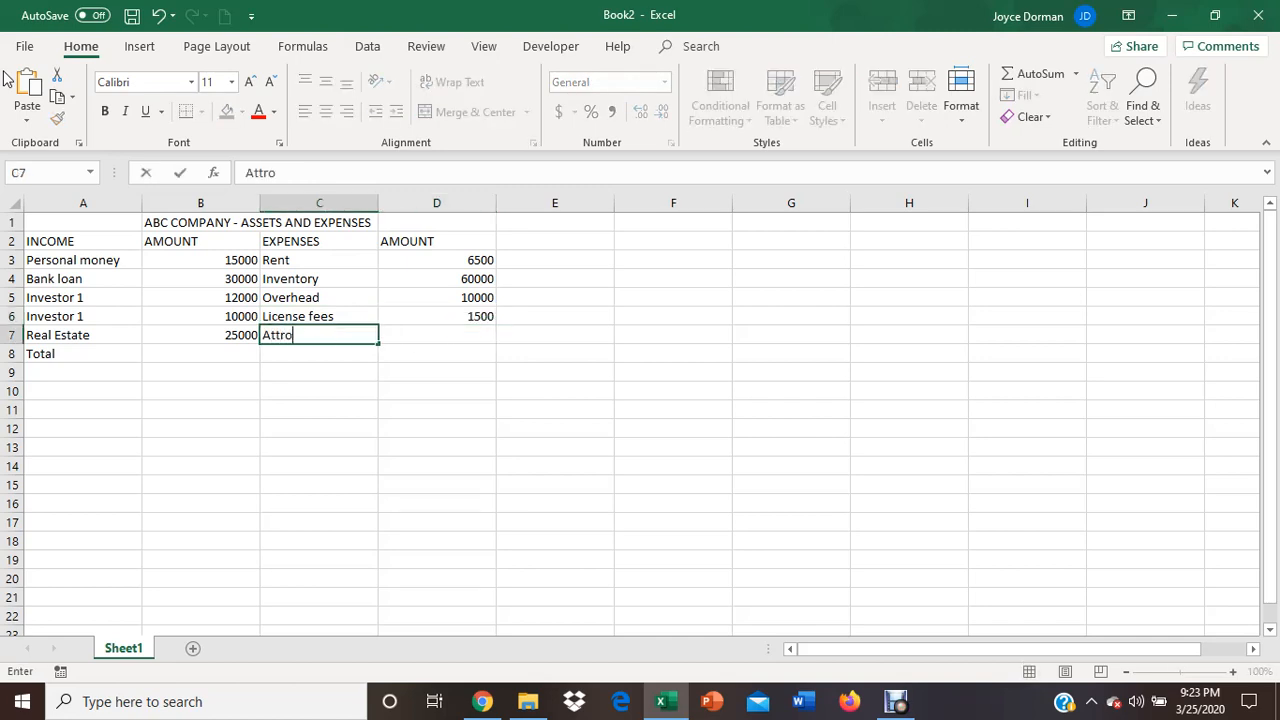
{"action": "key", "text": "BackSpace"}
{"action": "key", "text": "BackSpace"}
{"action": "type", "text": "orney fees"}
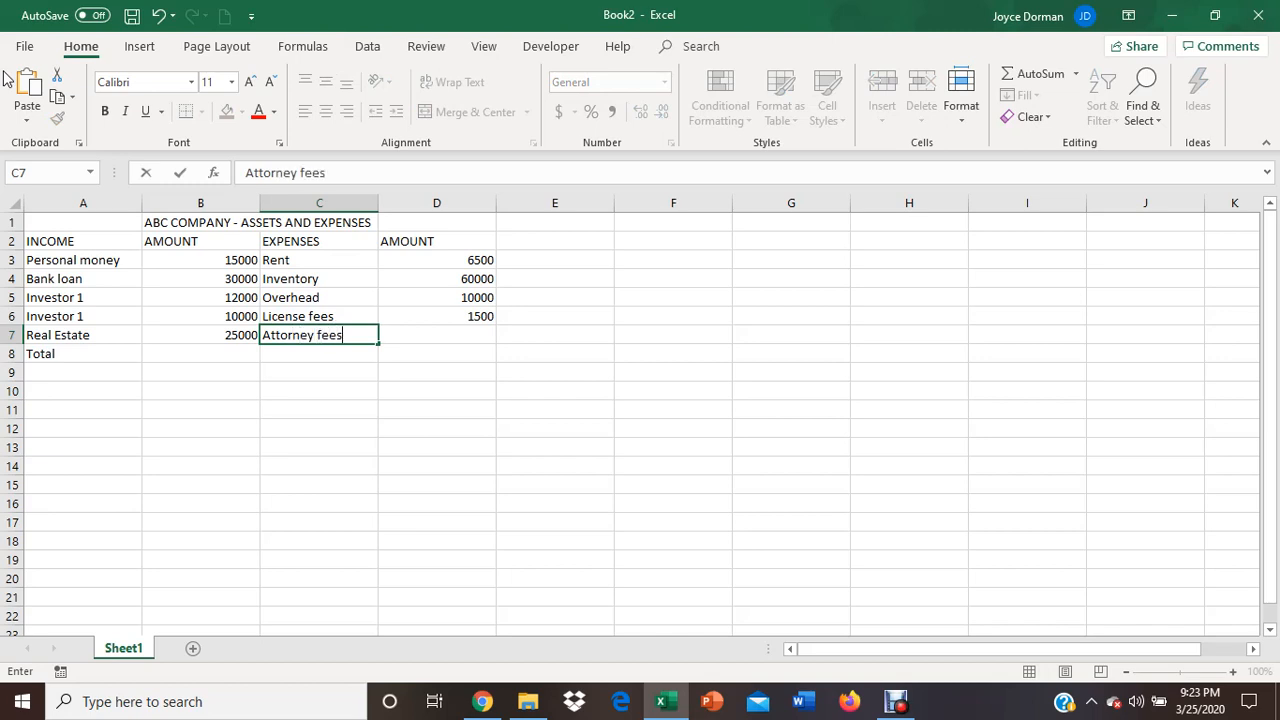
{"action": "key", "text": "Tab"}
{"action": "type", "text": "2500"}
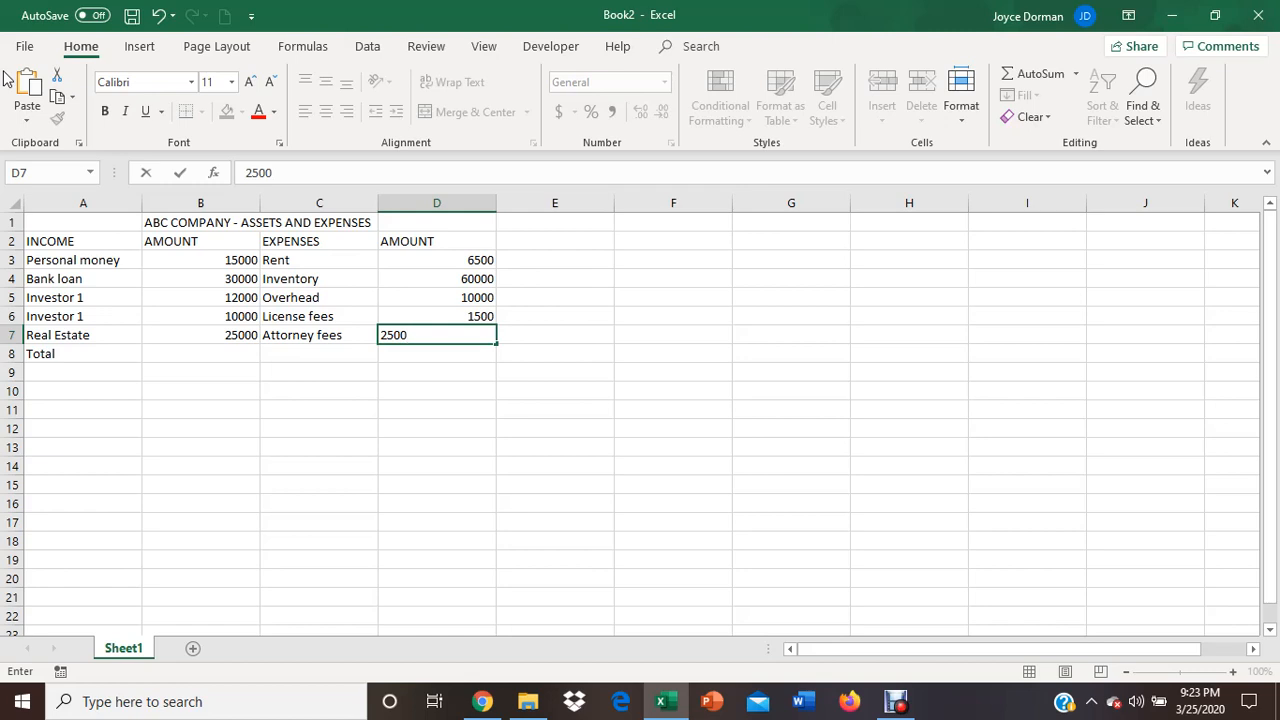
{"action": "key", "text": "Return"}
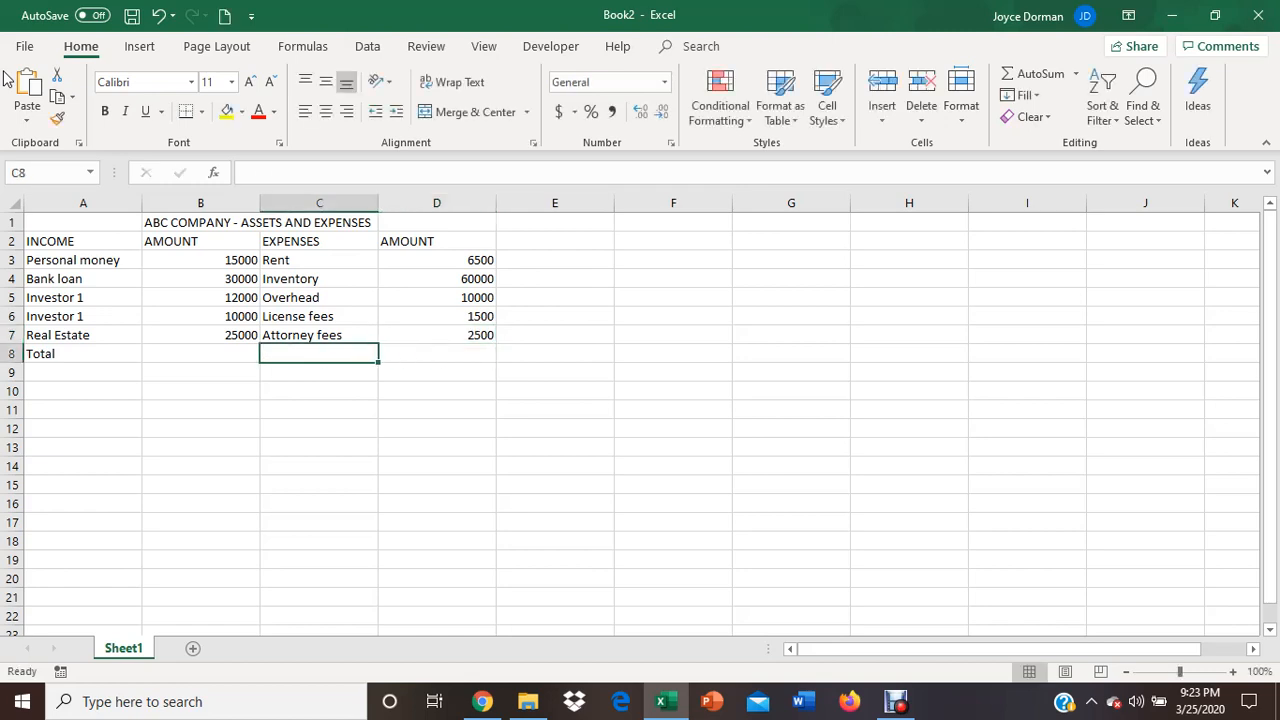
- Total the income amounts in cell B8 with an AutoSum of B3:B7
{"action": "key", "text": "Left"}
{"action": "key", "text": "Left"}
{"action": "key", "text": "Right"}
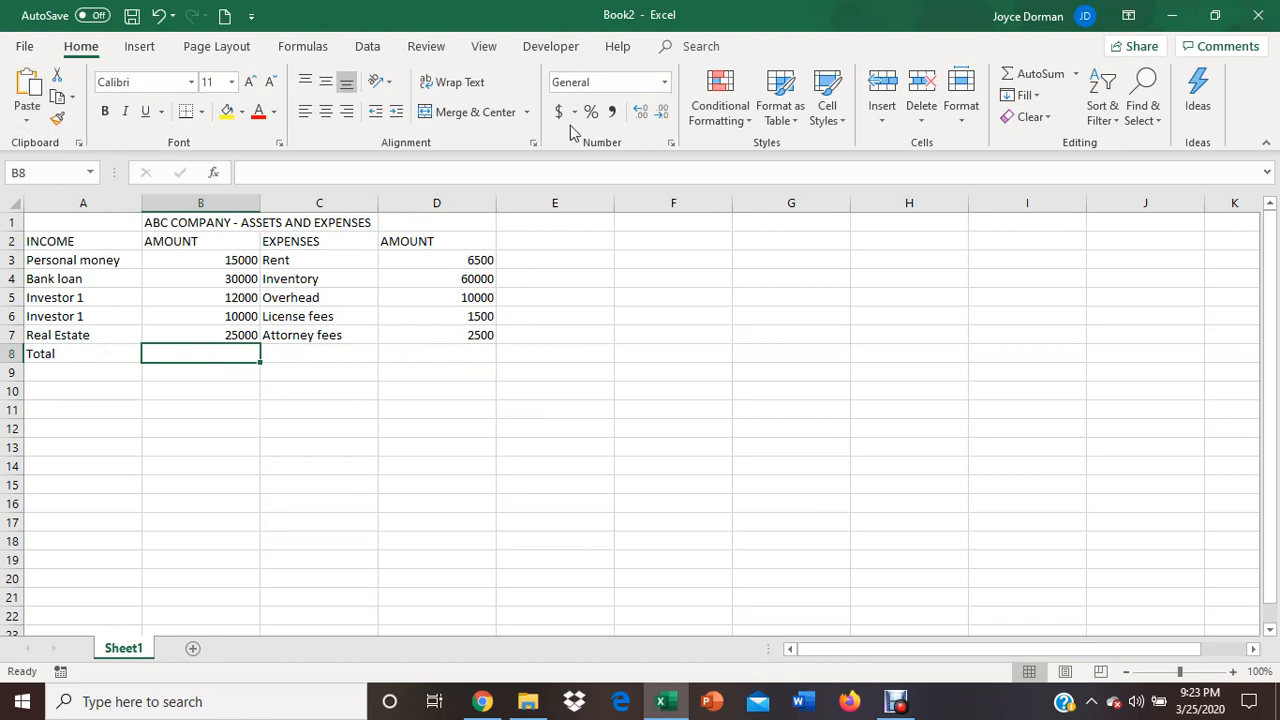
{"action": "left_click", "coordinate": [1077, 74]}
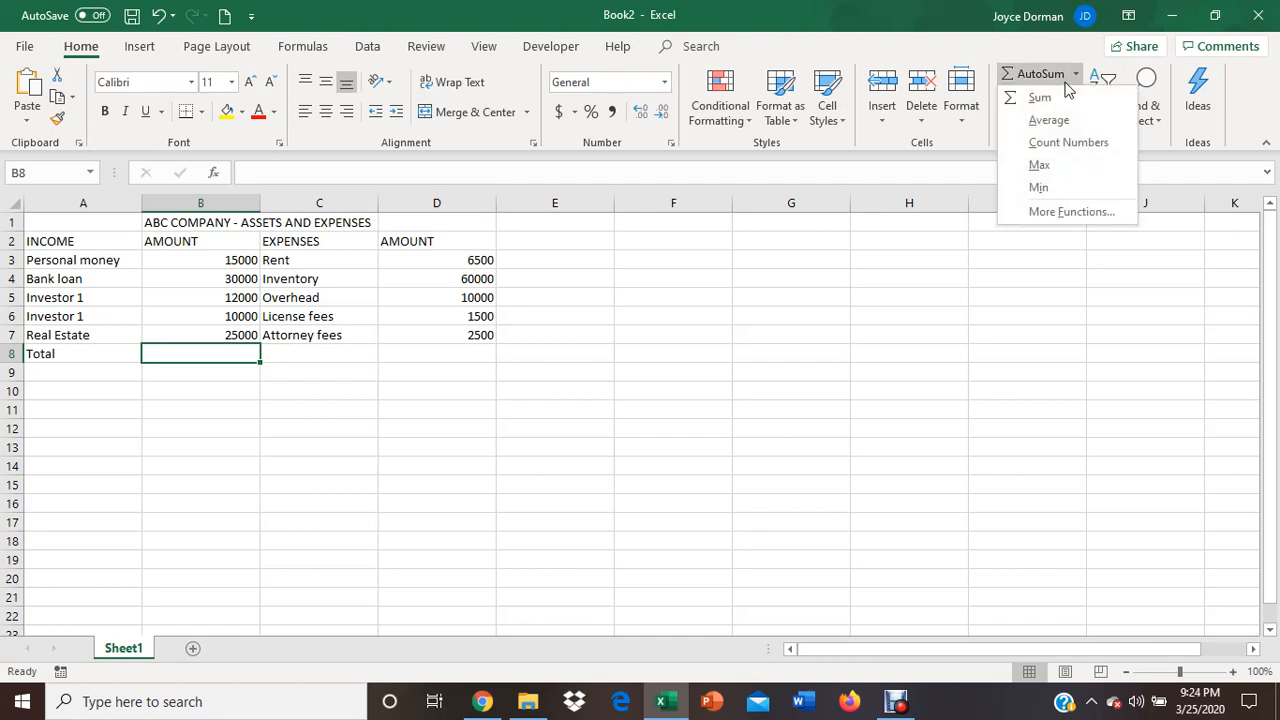
{"action": "left_click", "coordinate": [1041, 98]}
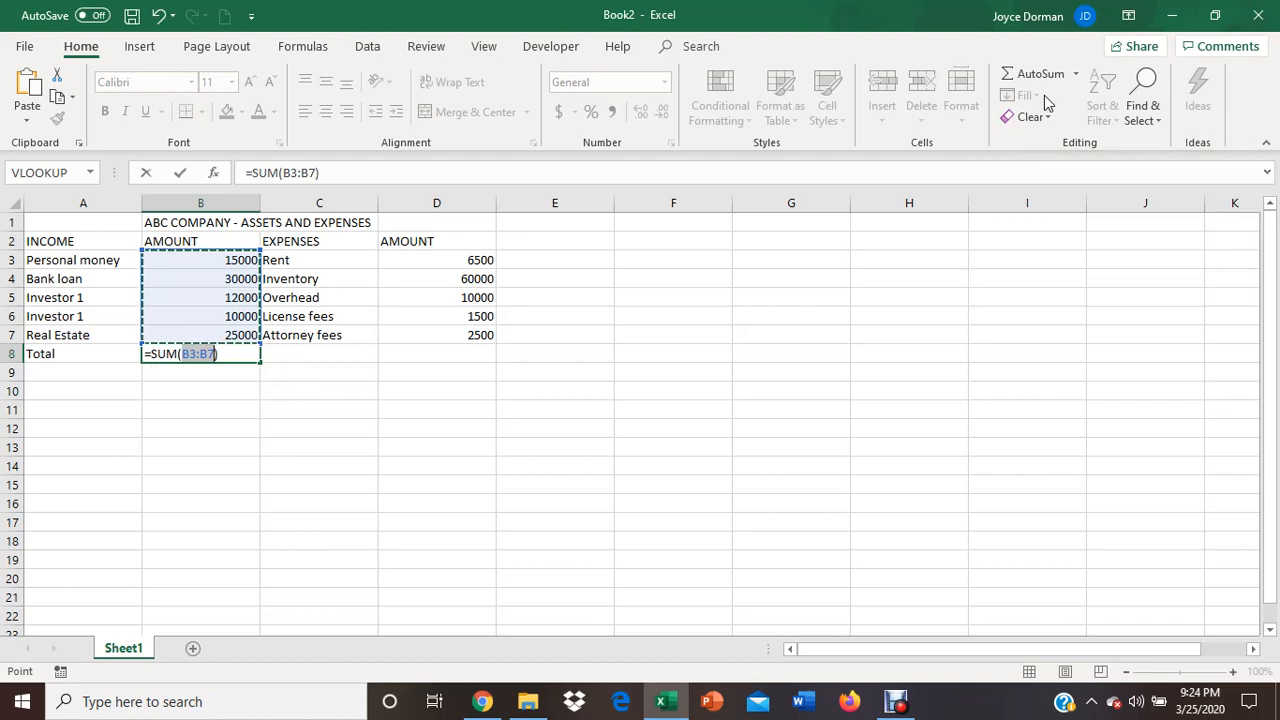
{"action": "key", "text": "Return"}
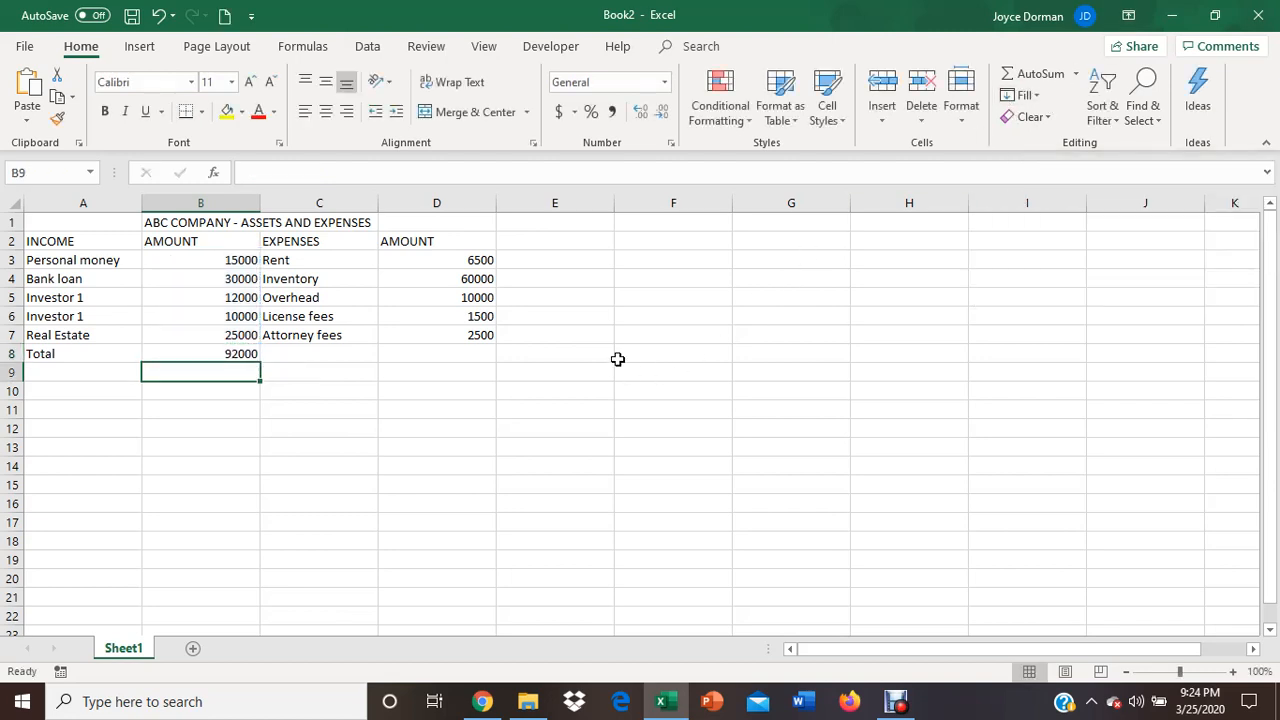
{"action": "left_click", "coordinate": [466, 354]}
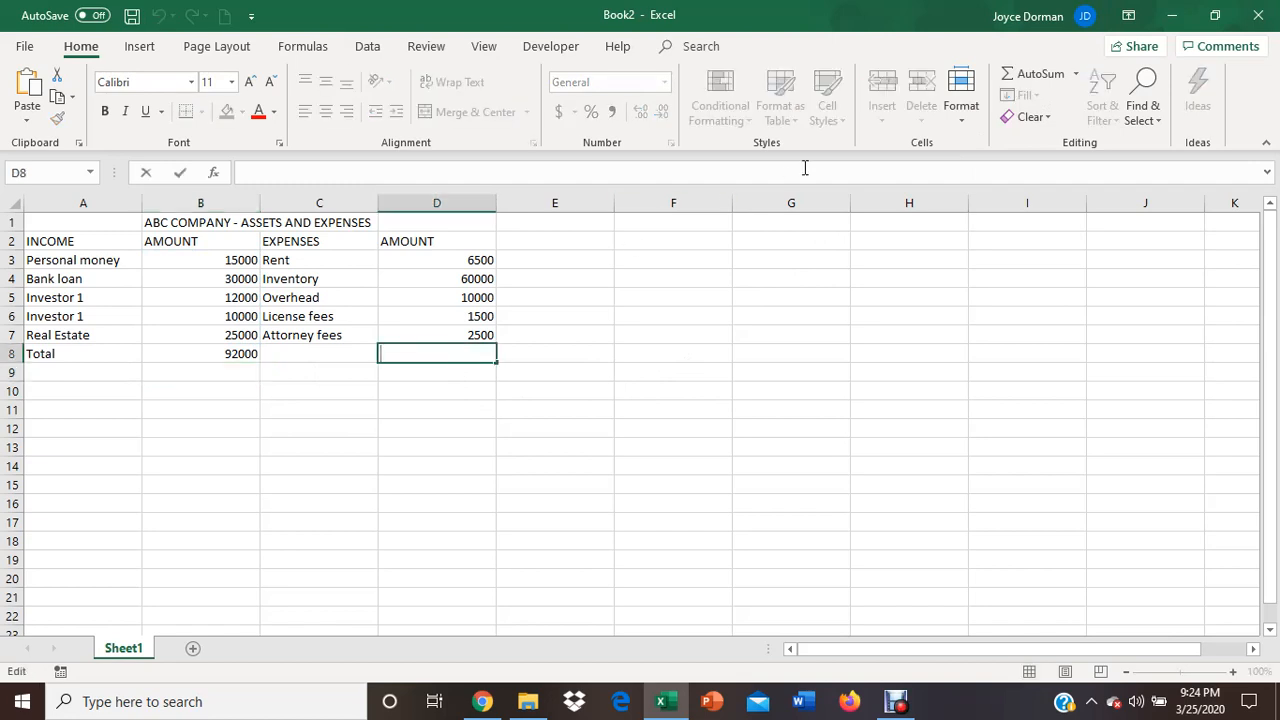
{"action": "left_click", "coordinate": [1077, 74]}
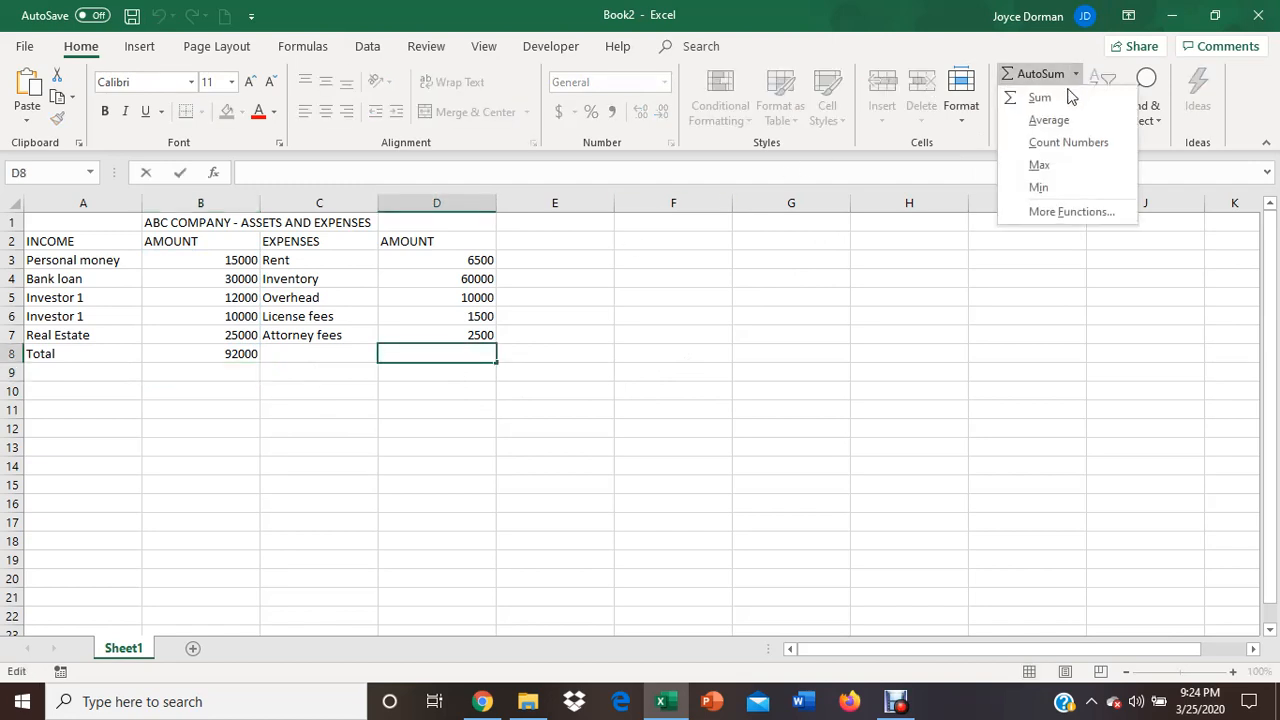
{"action": "left_click", "coordinate": [1041, 98]}
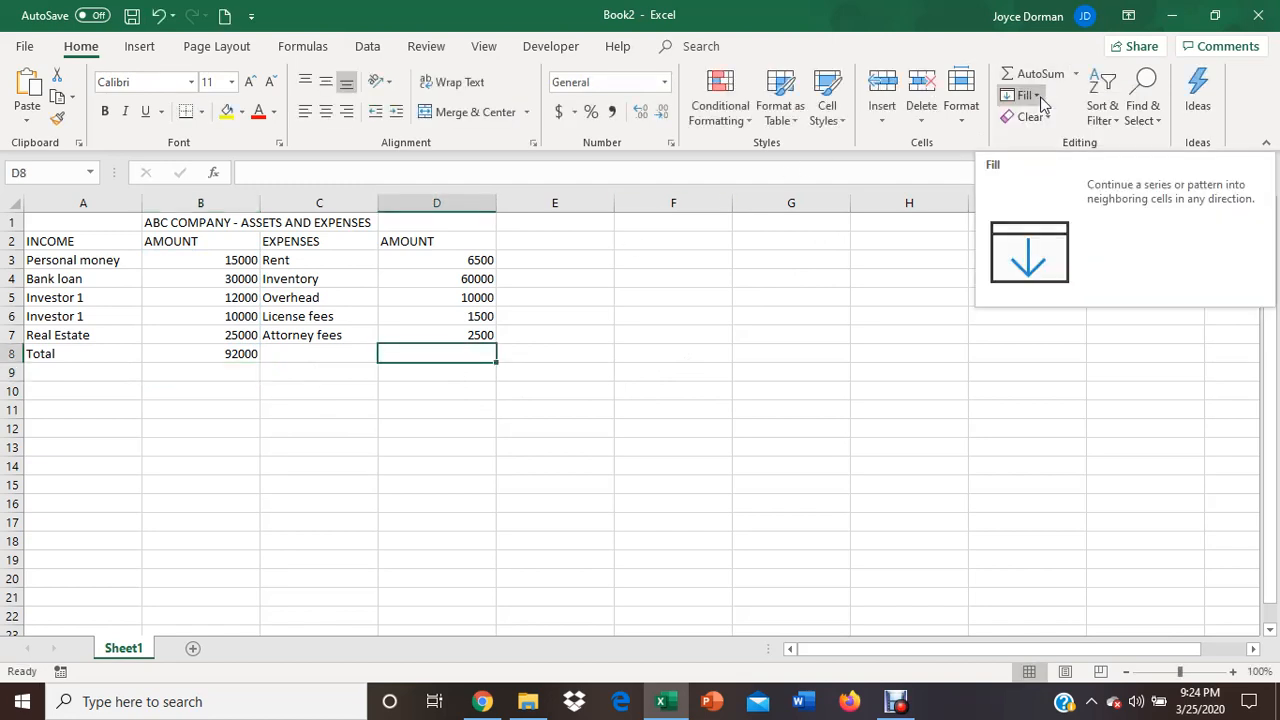
{"action": "left_click", "coordinate": [846, 297]}
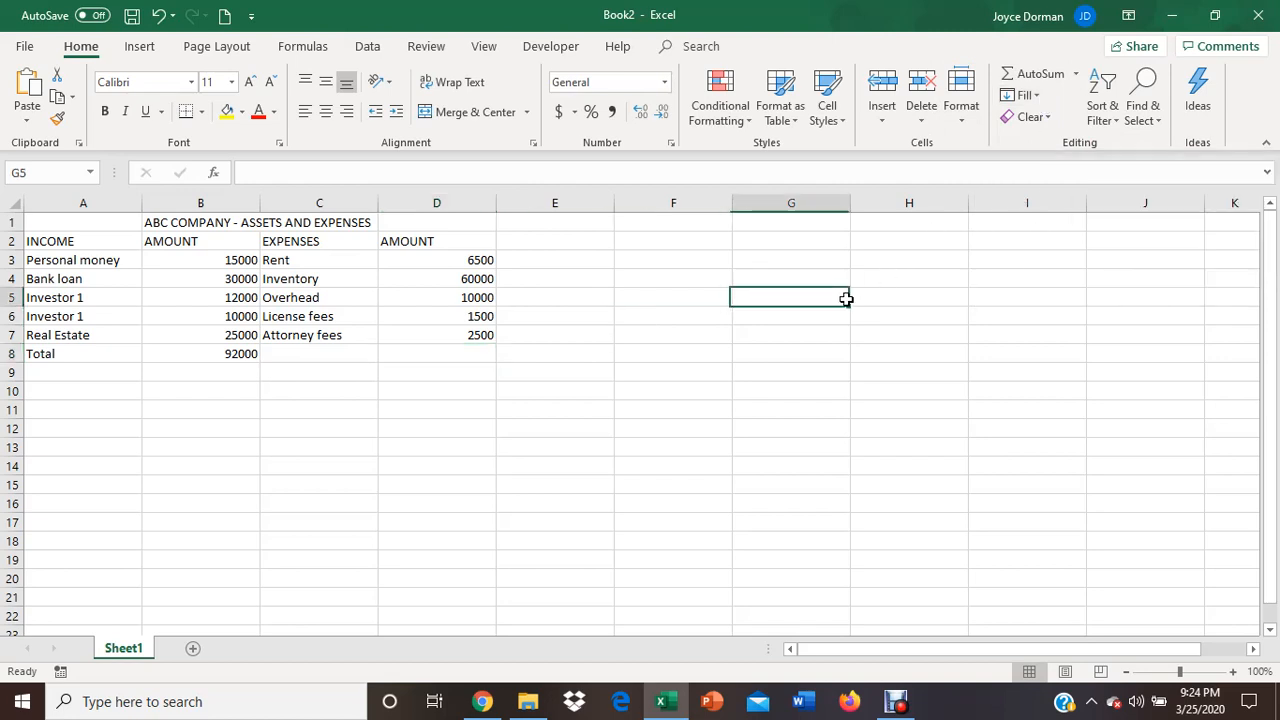
{"action": "left_click", "coordinate": [1077, 74]}
{"action": "left_click", "coordinate": [1040, 97]}
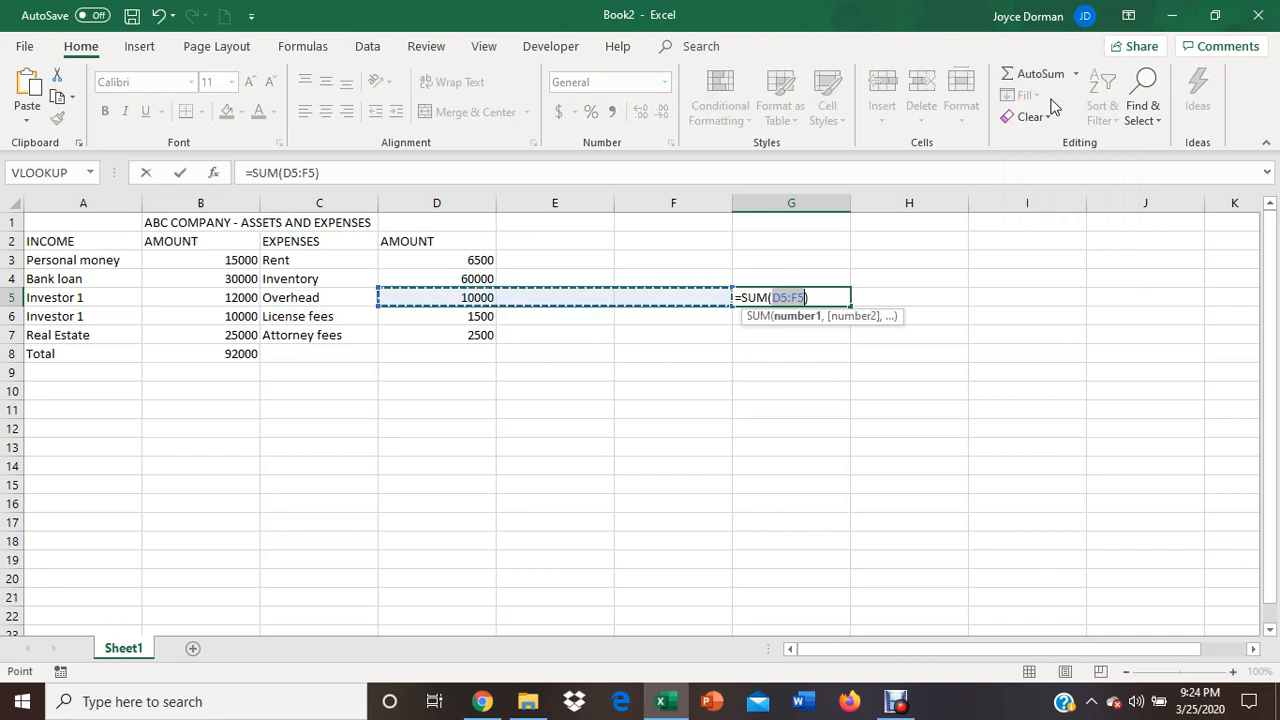
{"action": "left_click", "coordinate": [852, 410]}
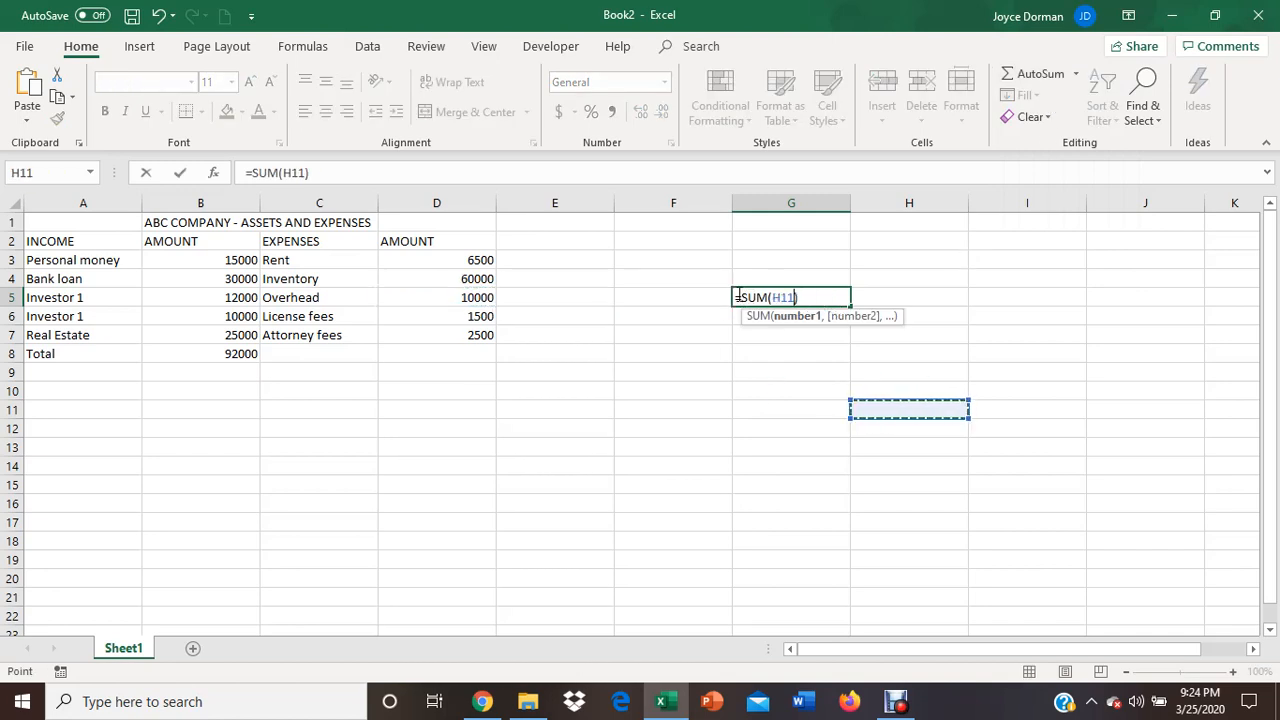
{"action": "left_click_drag", "start_coordinate": [737, 297], "coordinate": [961, 320]}
{"action": "key", "text": "F2"}
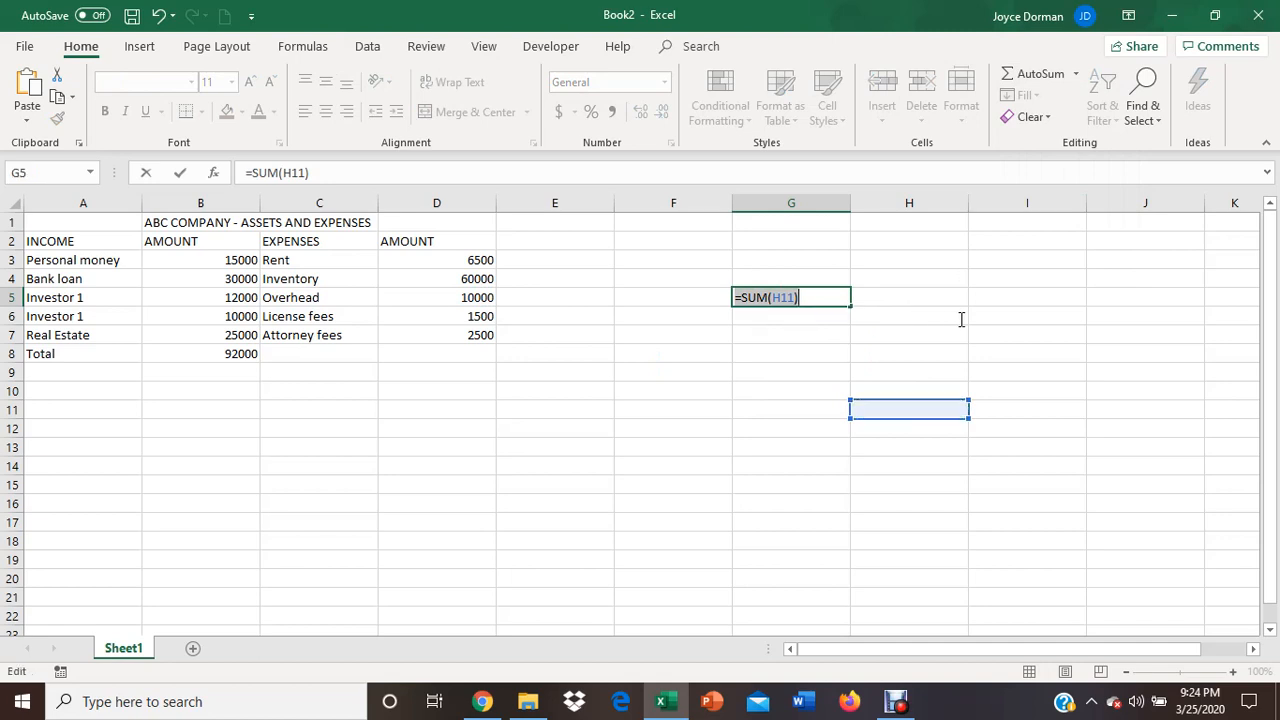
{"action": "key", "text": "BackSpace"}
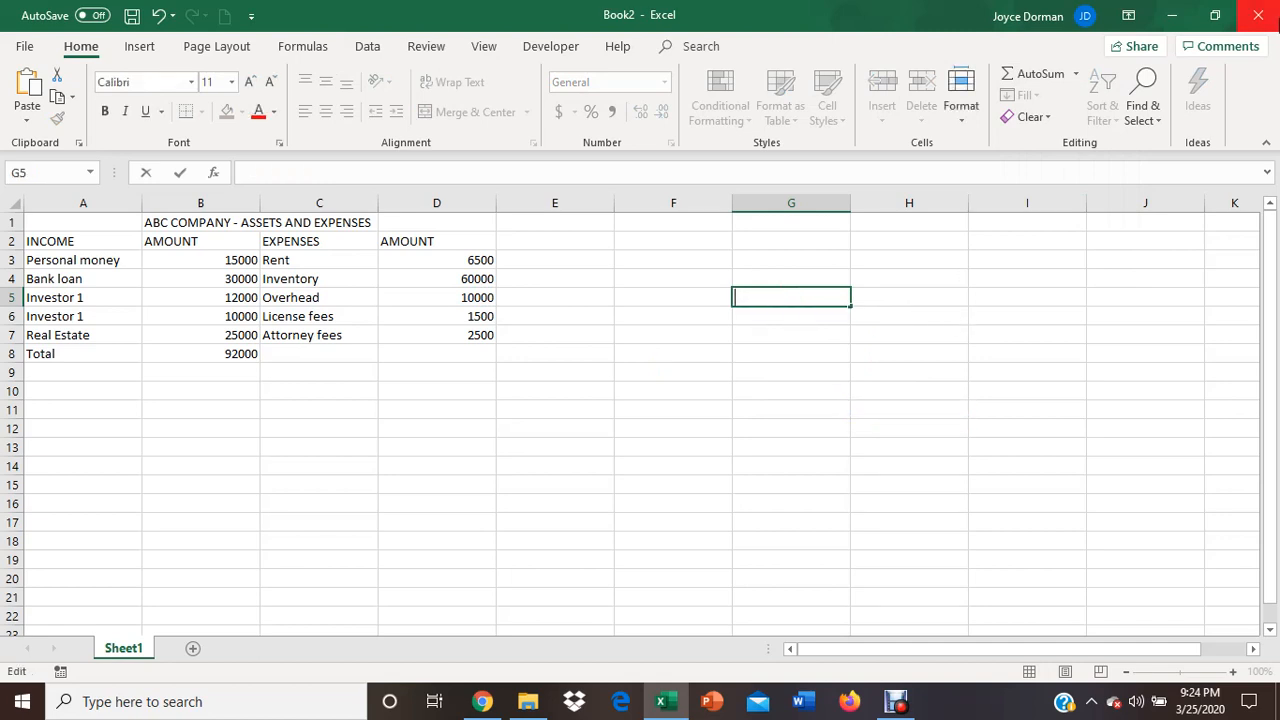
{"action": "left_click", "coordinate": [1257, 15]}
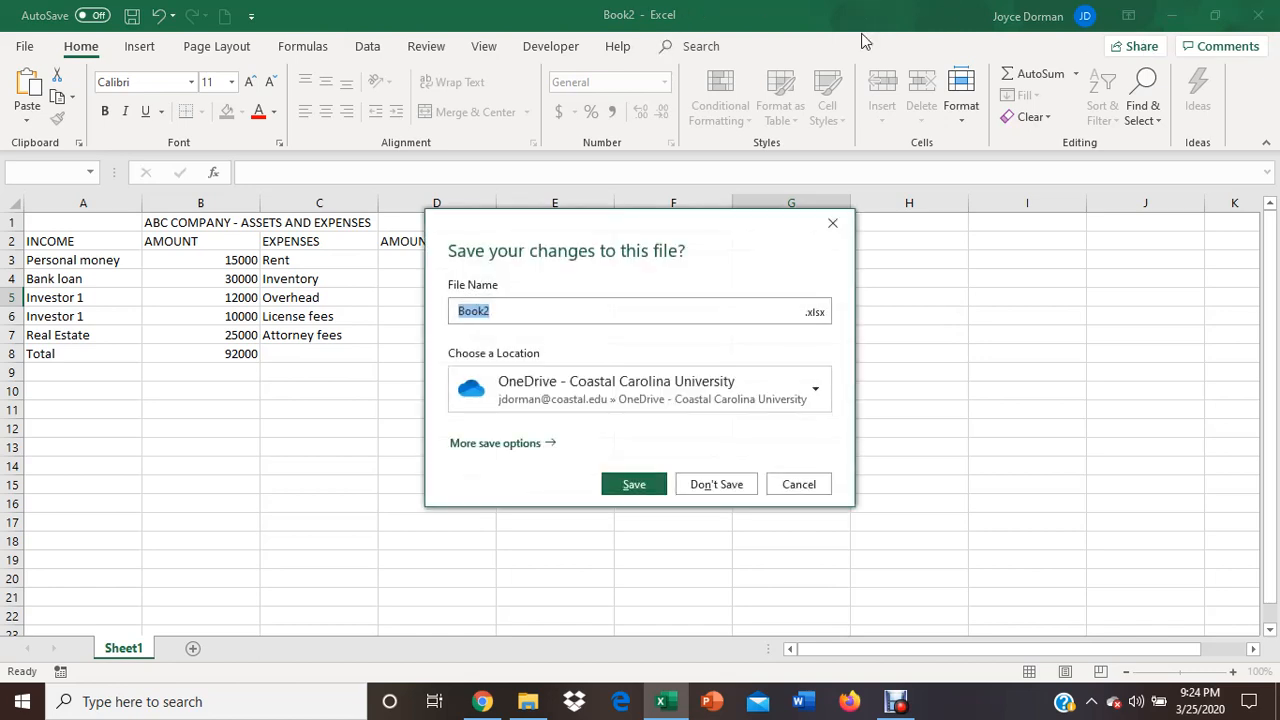
{"action": "left_click", "coordinate": [832, 226]}
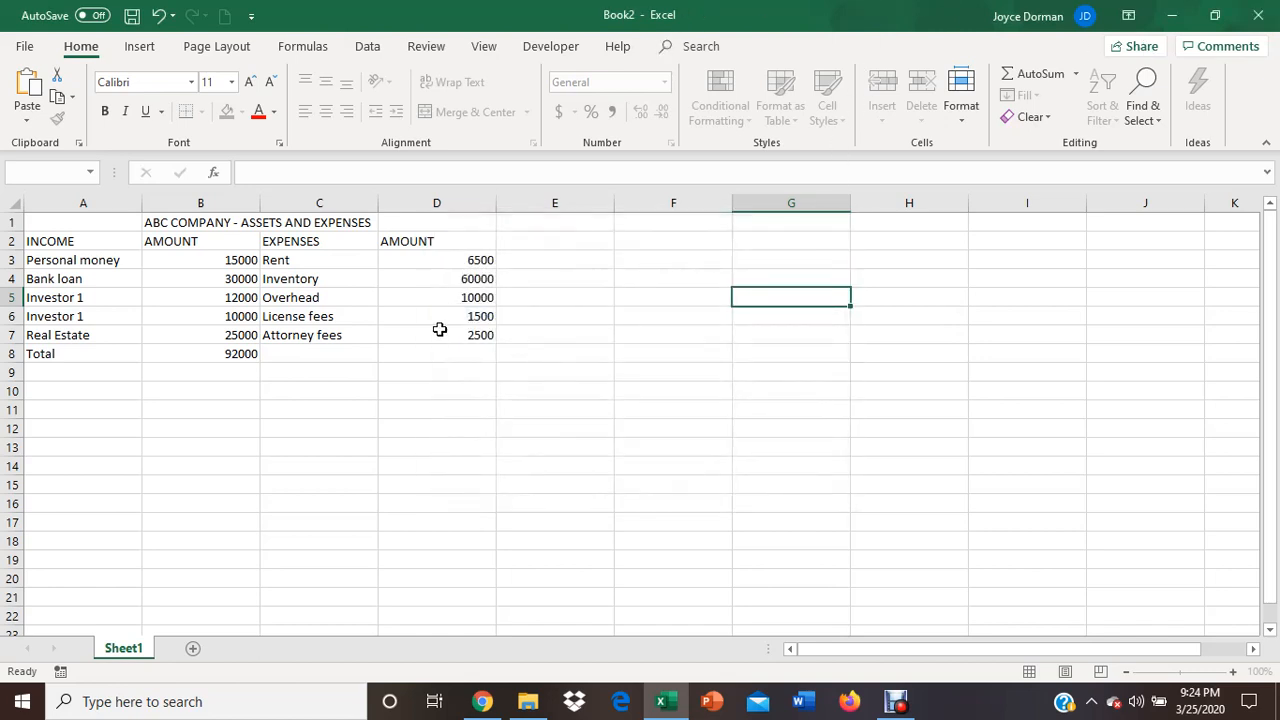
- Label cell C8 "Total" and total the expense amounts in D8 with an AutoSum of D3:D7
{"action": "left_click", "coordinate": [338, 356]}
{"action": "type", "text": "Total"}
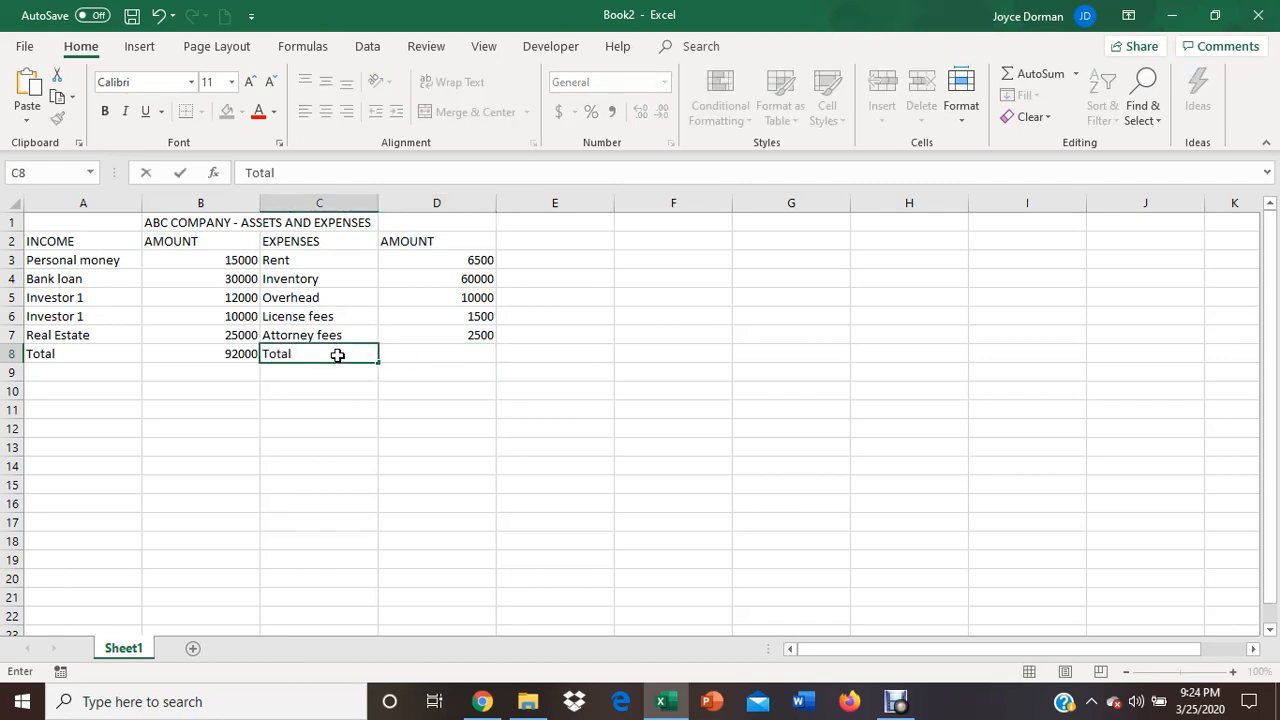
{"action": "key", "text": "Tab"}
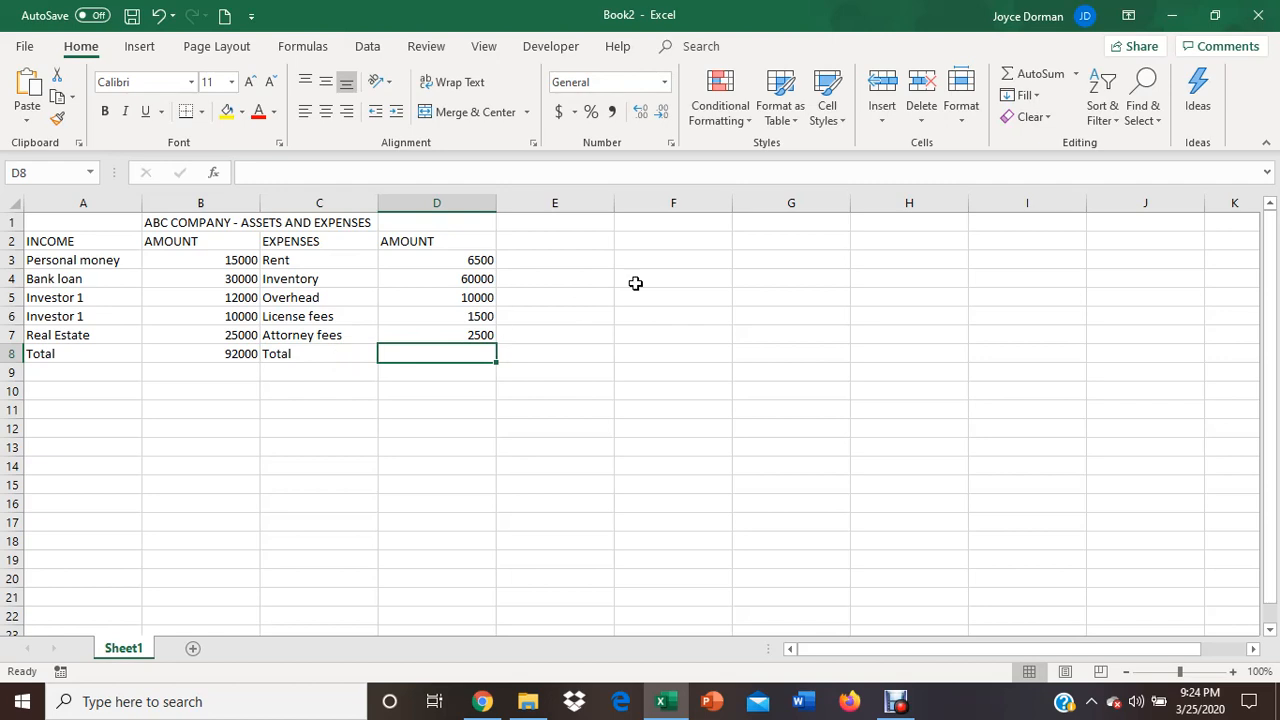
{"action": "left_click", "coordinate": [1076, 78]}
{"action": "left_click", "coordinate": [1037, 96]}
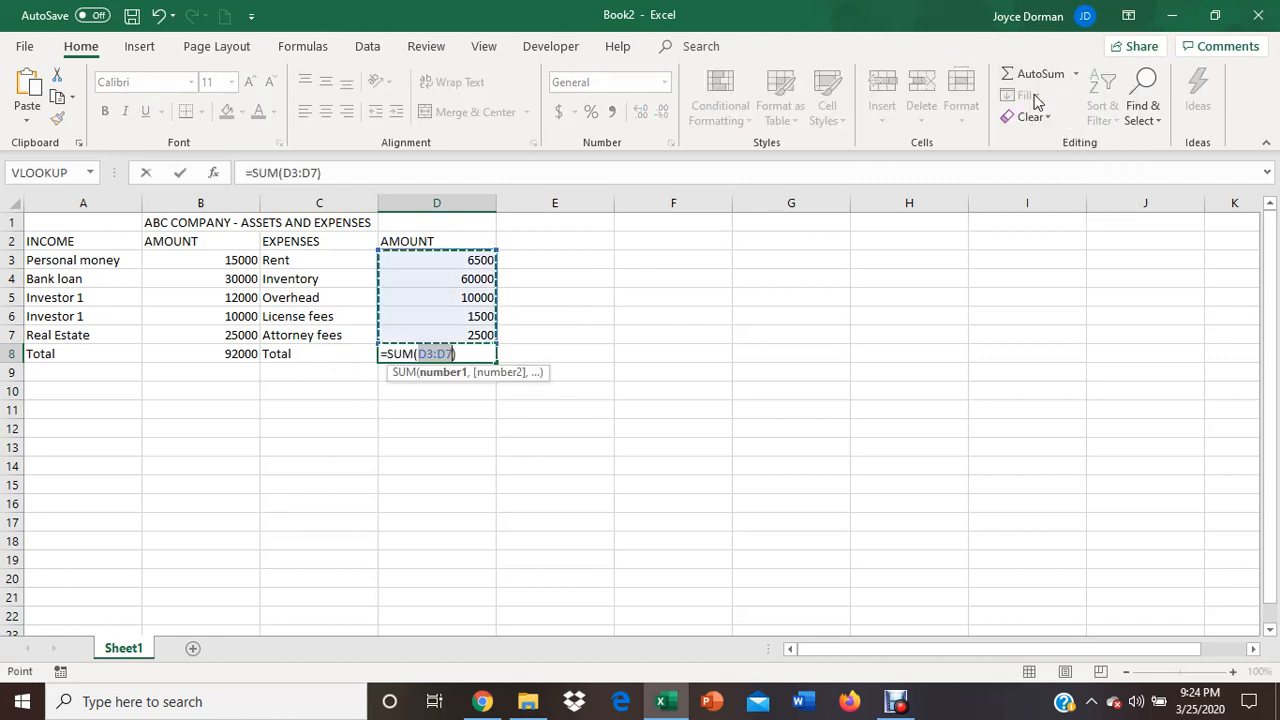
{"action": "key", "text": "Return"}
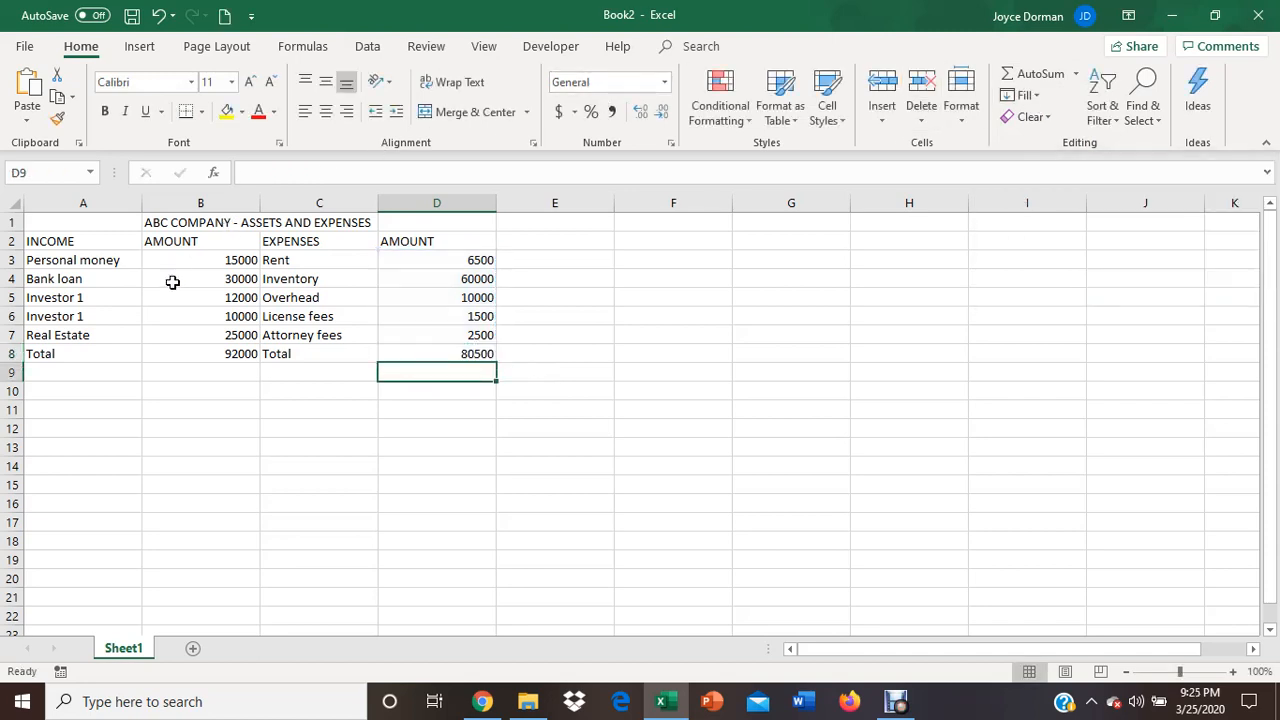
{"action": "left_click_drag", "start_coordinate": [219, 260], "coordinate": [211, 362]}
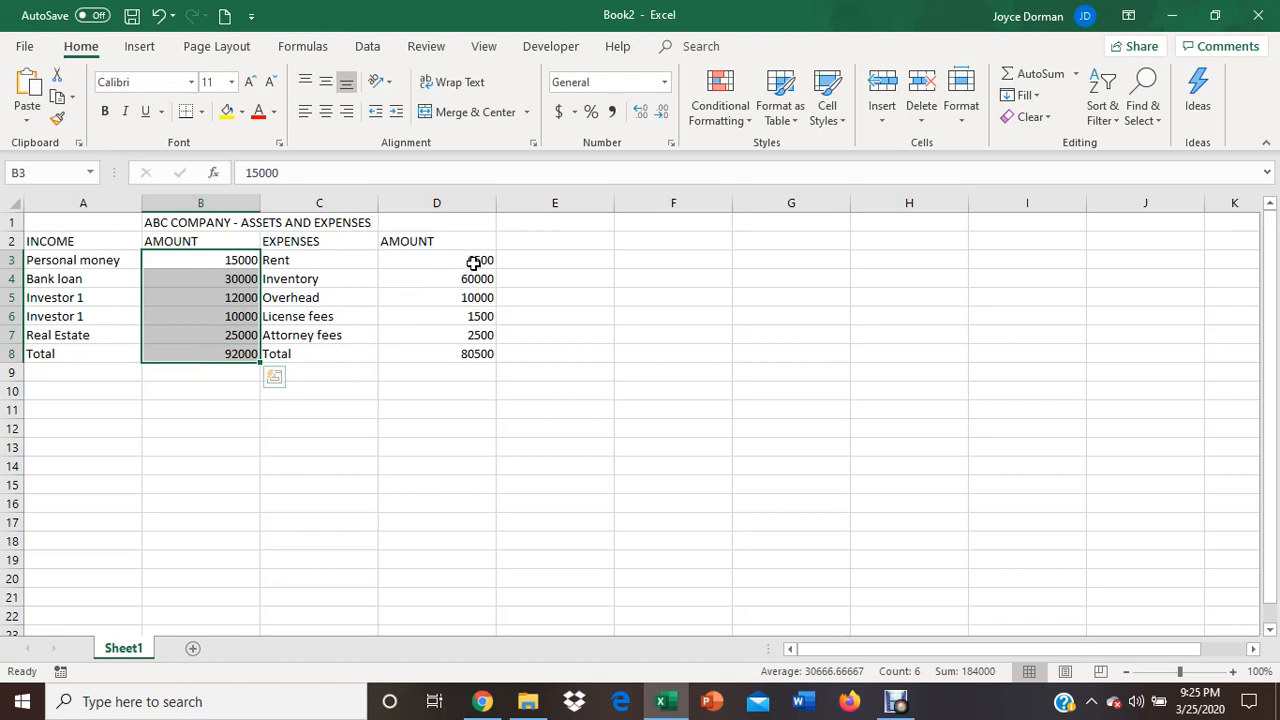
{"action": "key", "text": "ctrl+q"}
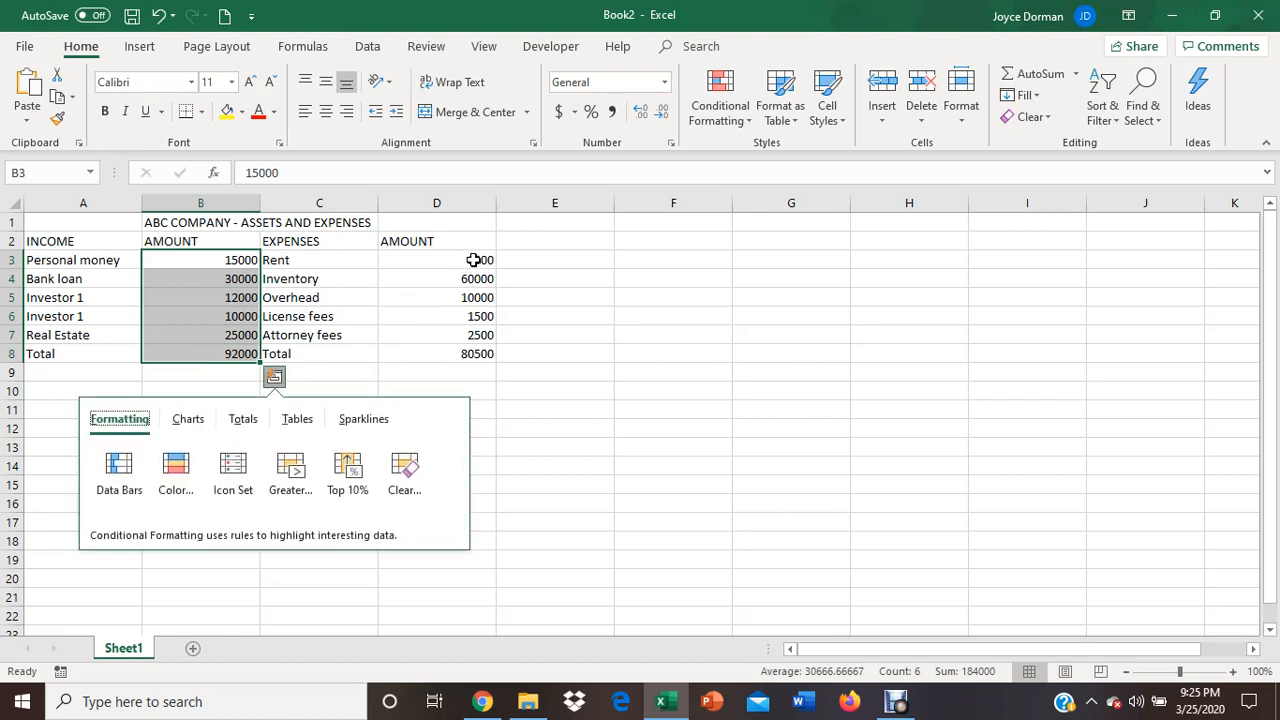
{"action": "left_click", "coordinate": [578, 406]}
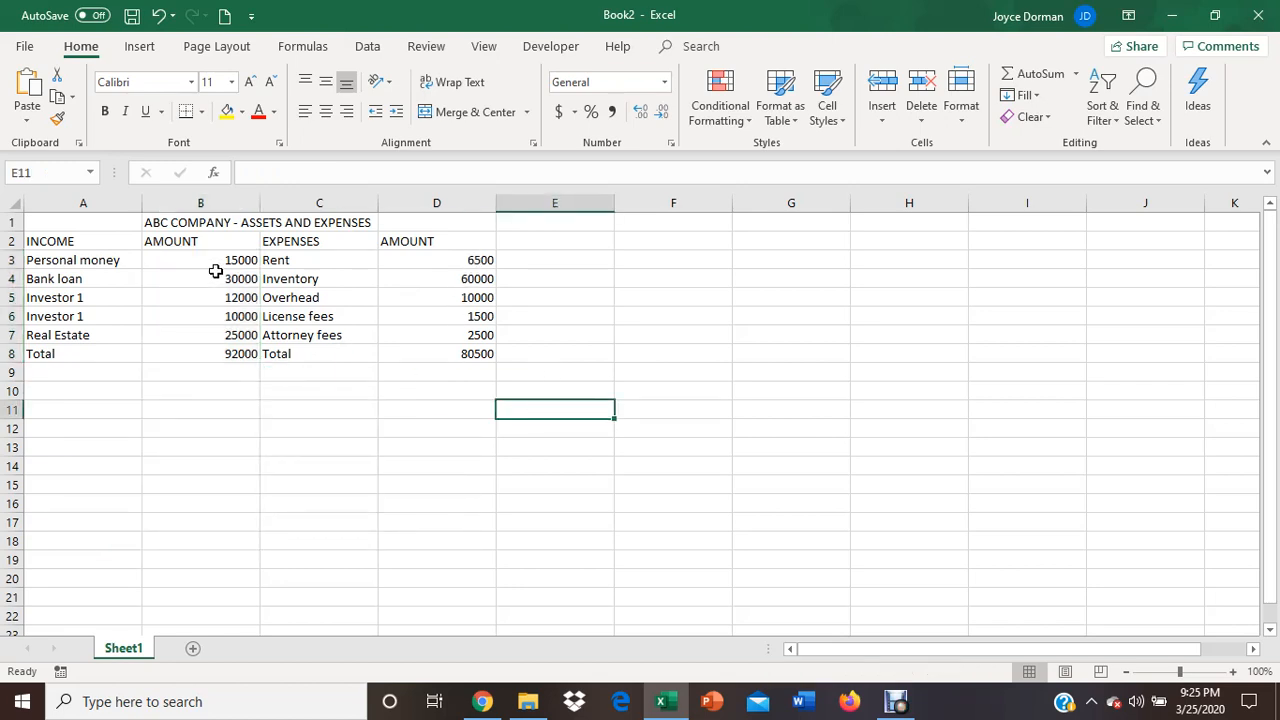
- Apply the dollar Accounting number format to the income amounts in B3:B8 and the expense amounts in D3:D8
{"action": "left_click_drag", "start_coordinate": [232, 261], "coordinate": [224, 354]}
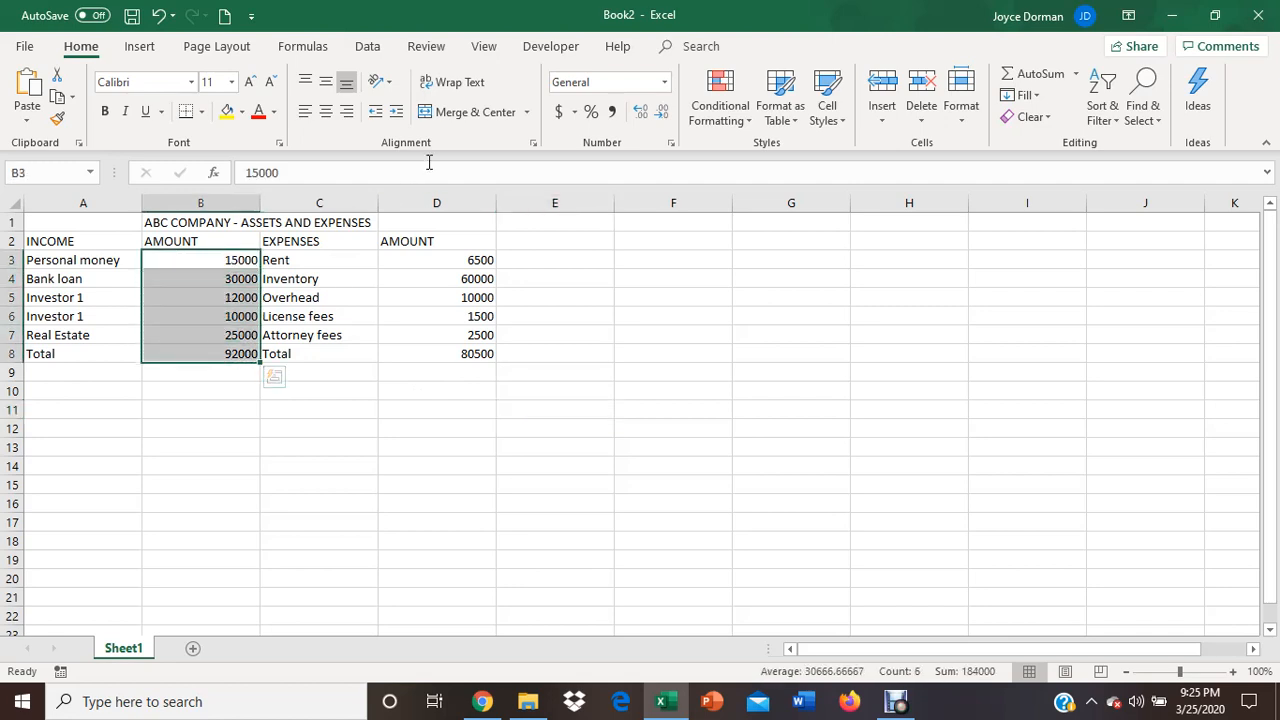
{"action": "left_click", "coordinate": [561, 112]}
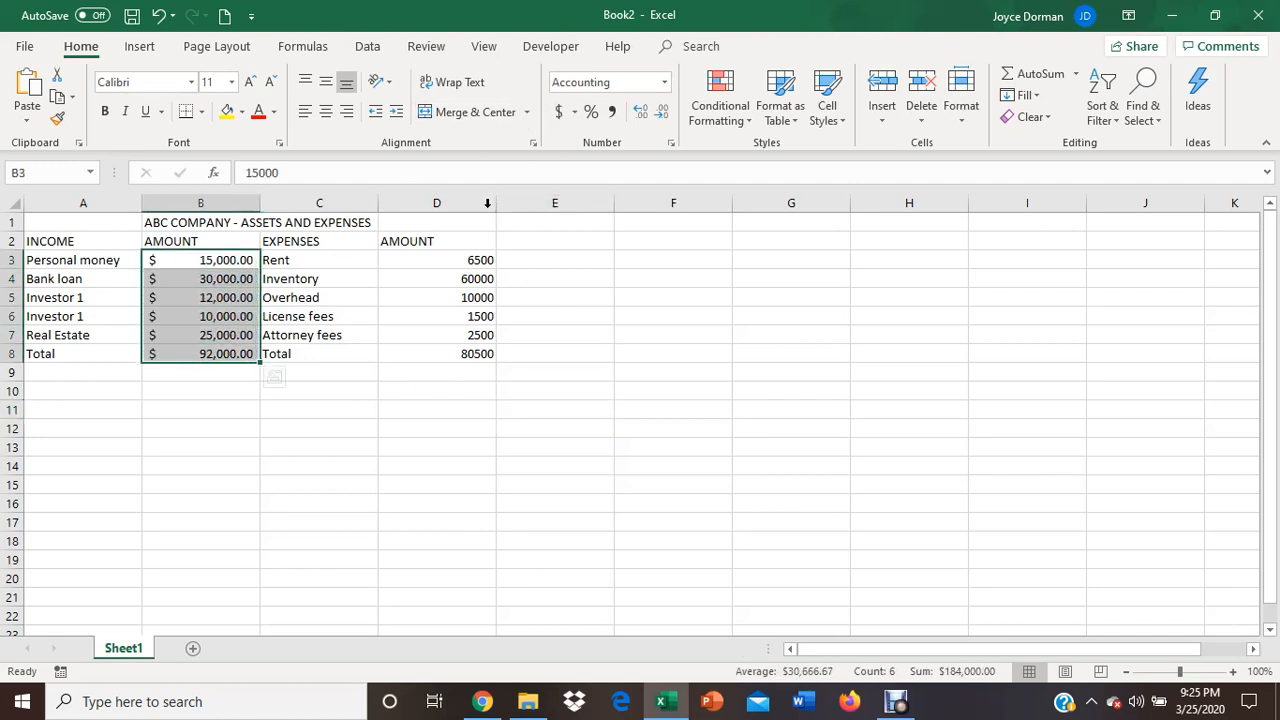
{"action": "left_click_drag", "start_coordinate": [462, 264], "coordinate": [458, 350]}
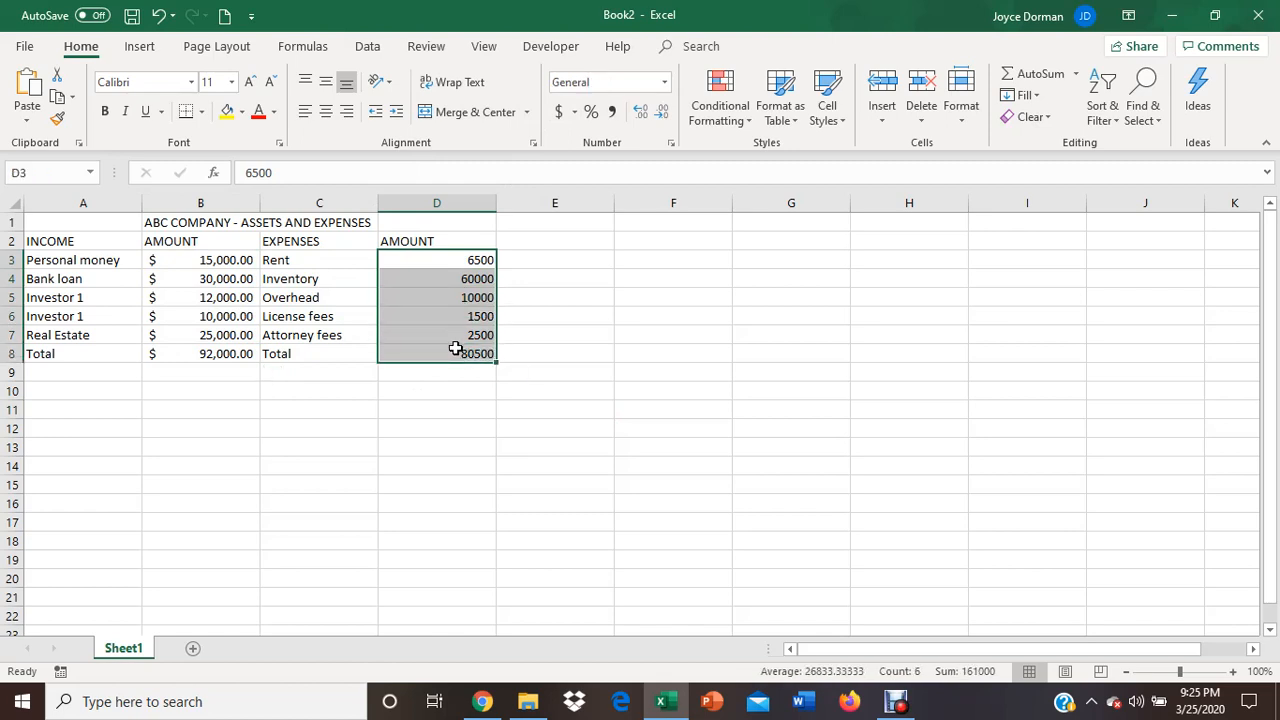
{"action": "left_click", "coordinate": [561, 112]}
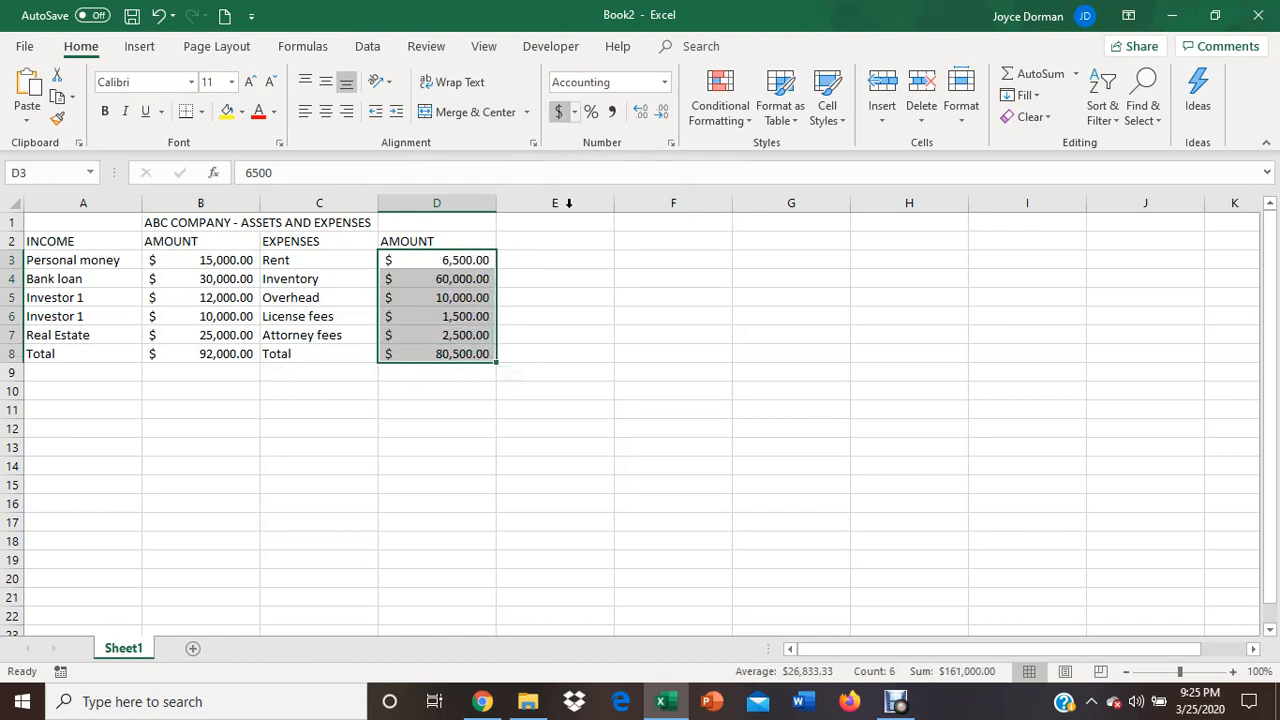
{"action": "left_click", "coordinate": [426, 520]}
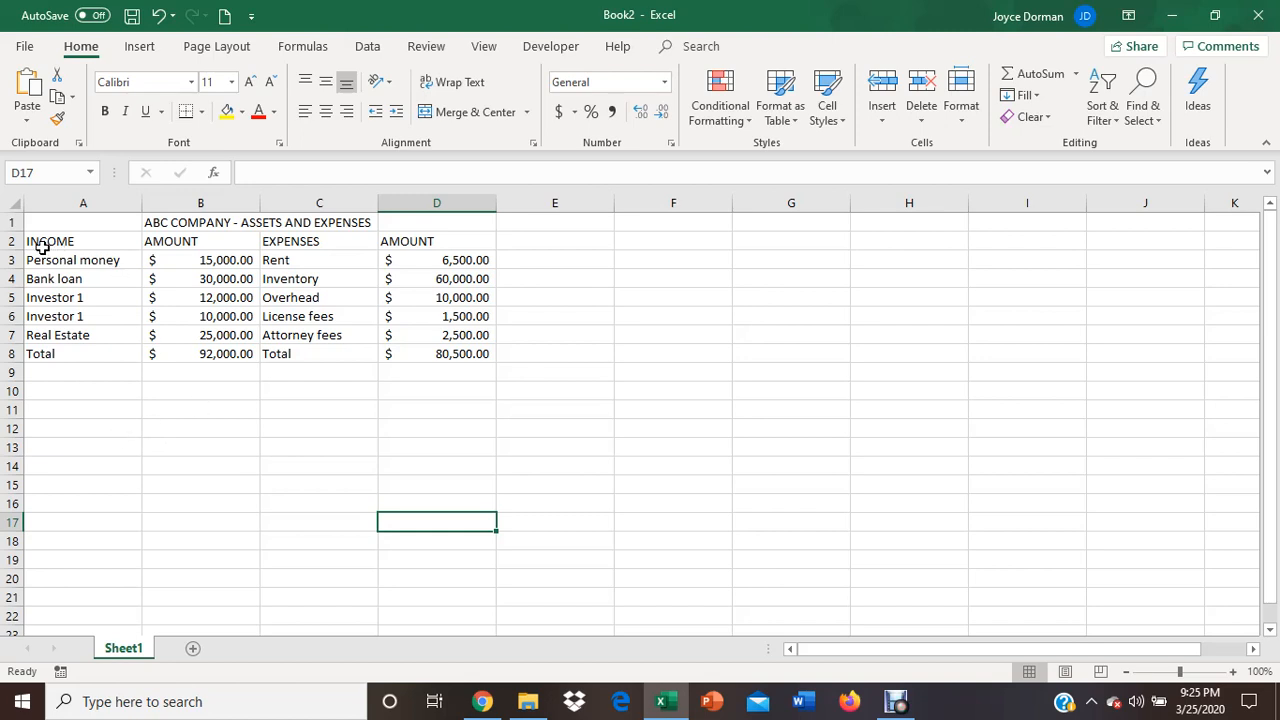
- Insert a 3-D clustered column chart based on the whole income and expenses table
{"action": "left_click_drag", "start_coordinate": [42, 246], "coordinate": [222, 332]}
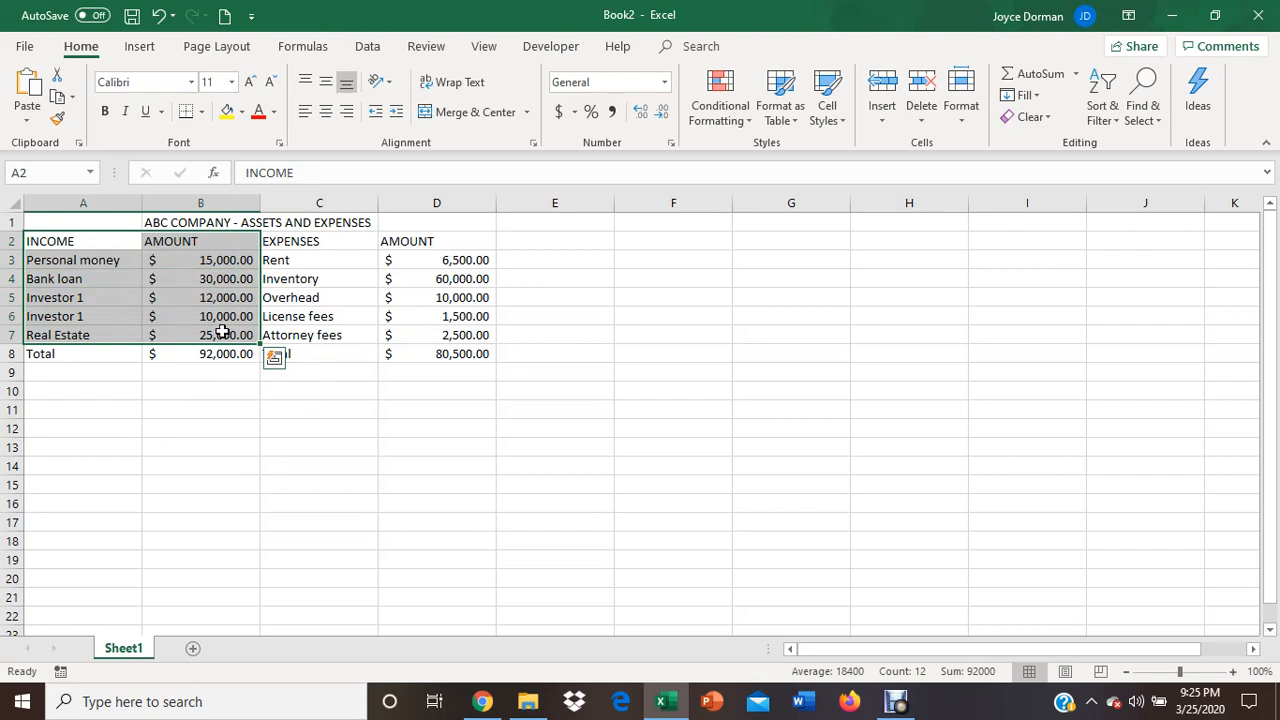
{"action": "left_click", "coordinate": [222, 332]}
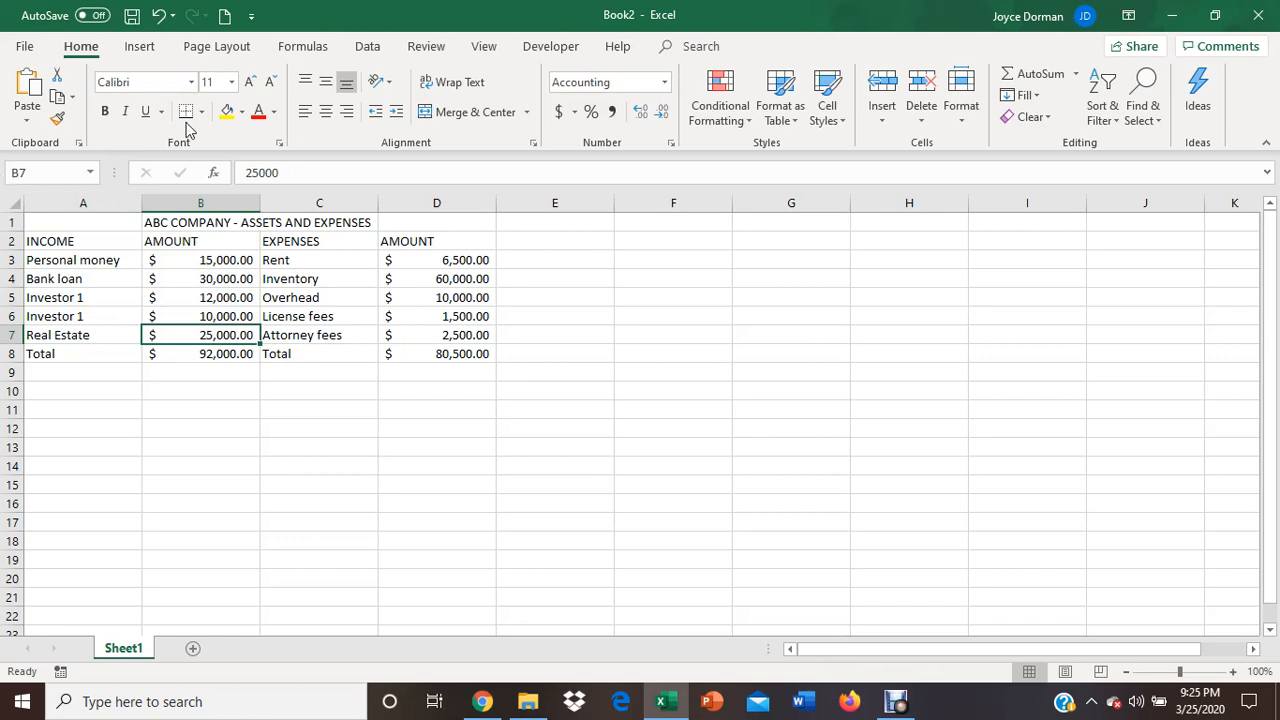
{"action": "left_click", "coordinate": [140, 47]}
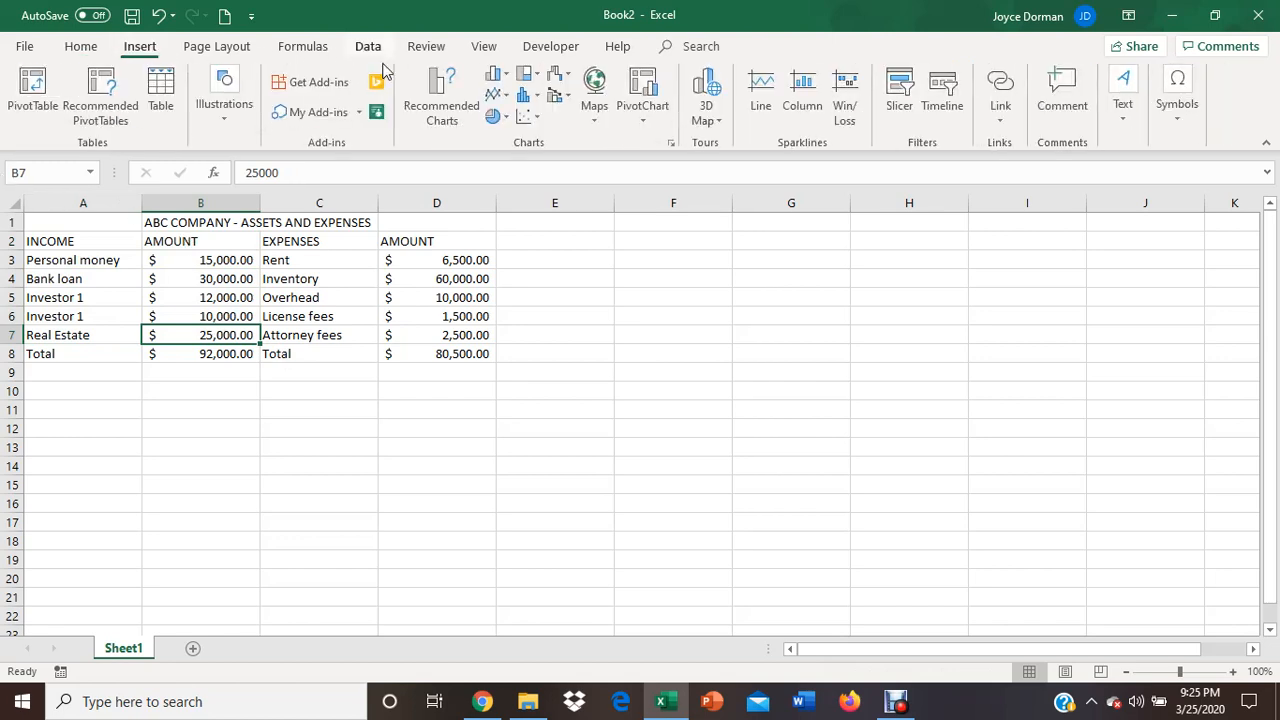
{"action": "left_click", "coordinate": [508, 80]}
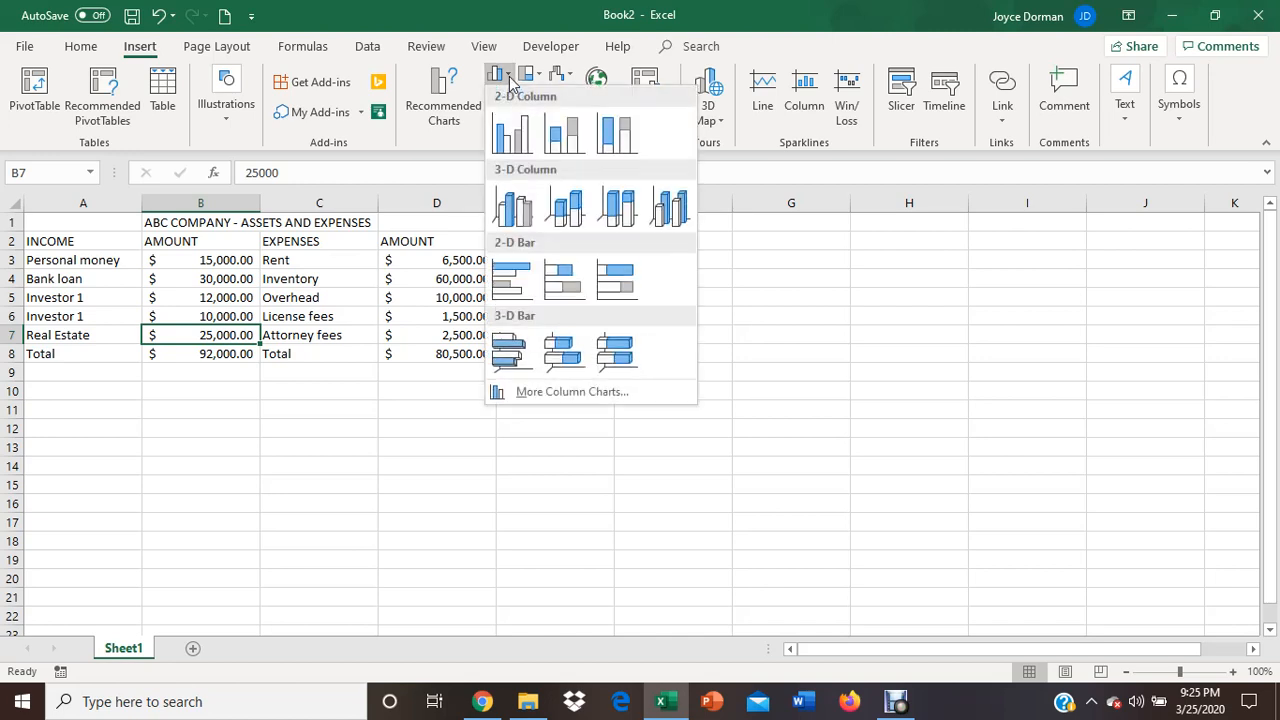
{"action": "left_click", "coordinate": [512, 212]}
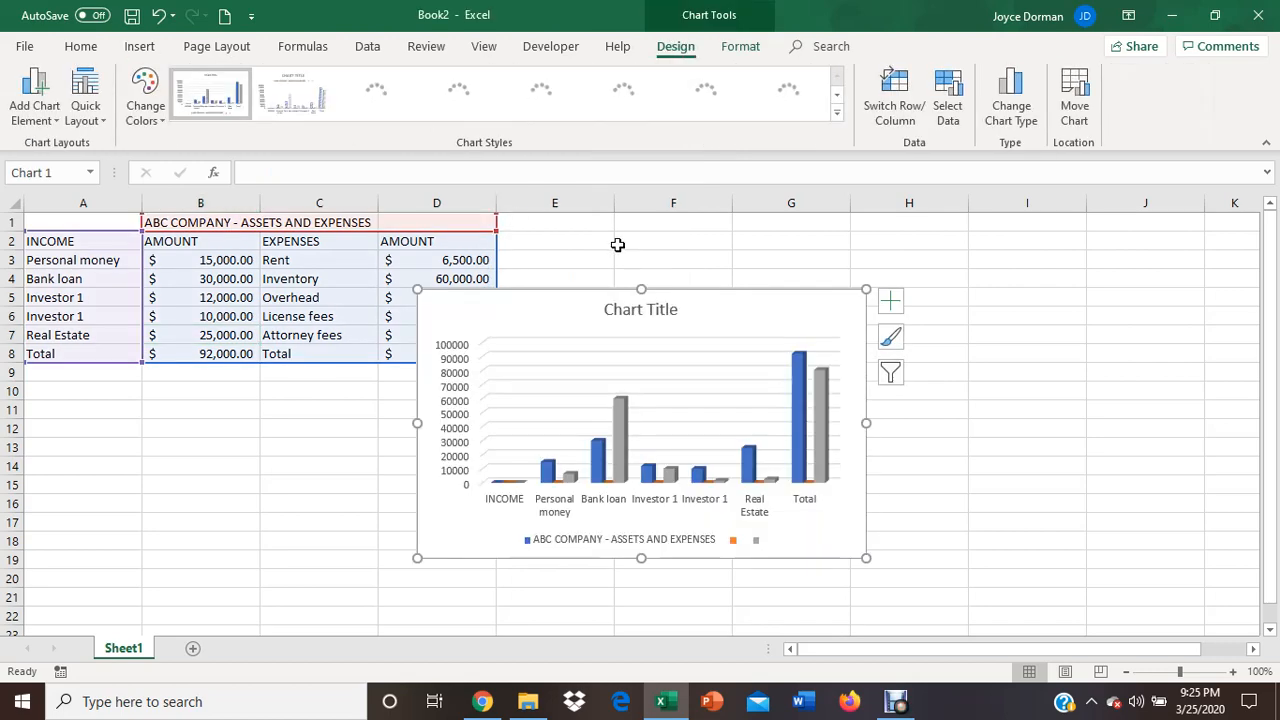
- Delete the 3-D column chart that plots the whole income and expenses table
{"action": "left_click", "coordinate": [1068, 332]}
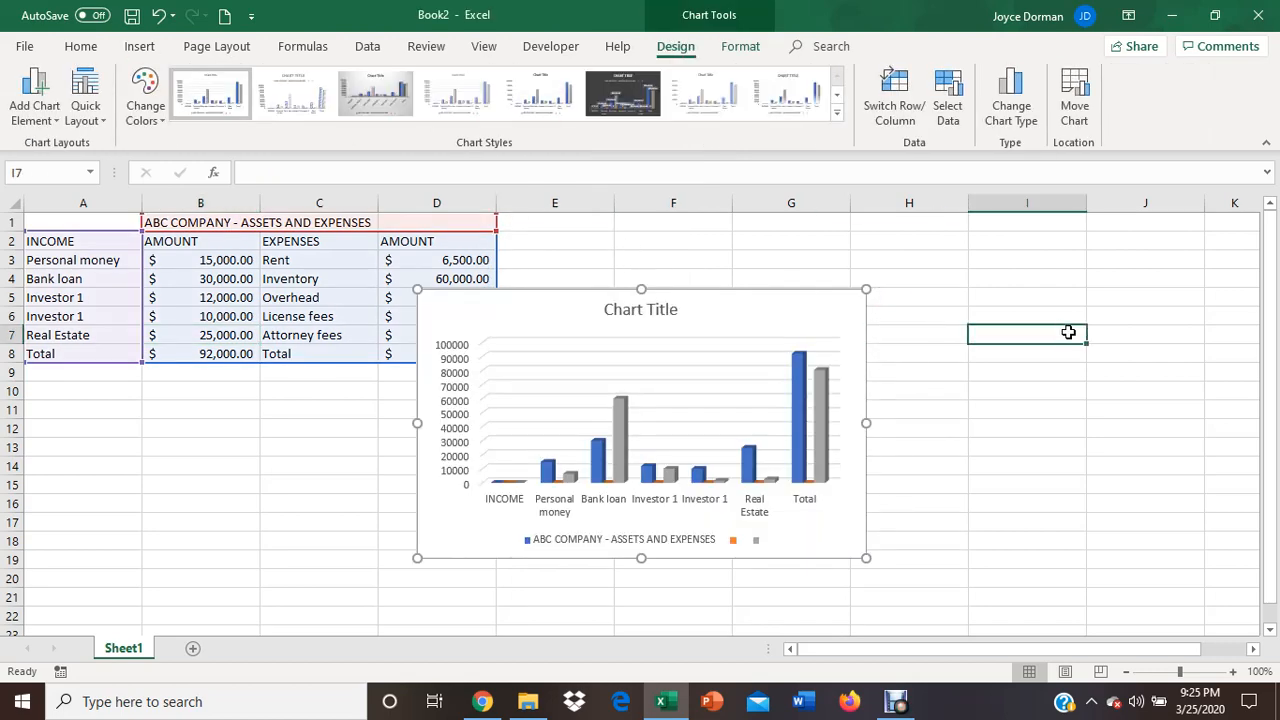
{"action": "left_click", "coordinate": [754, 346]}
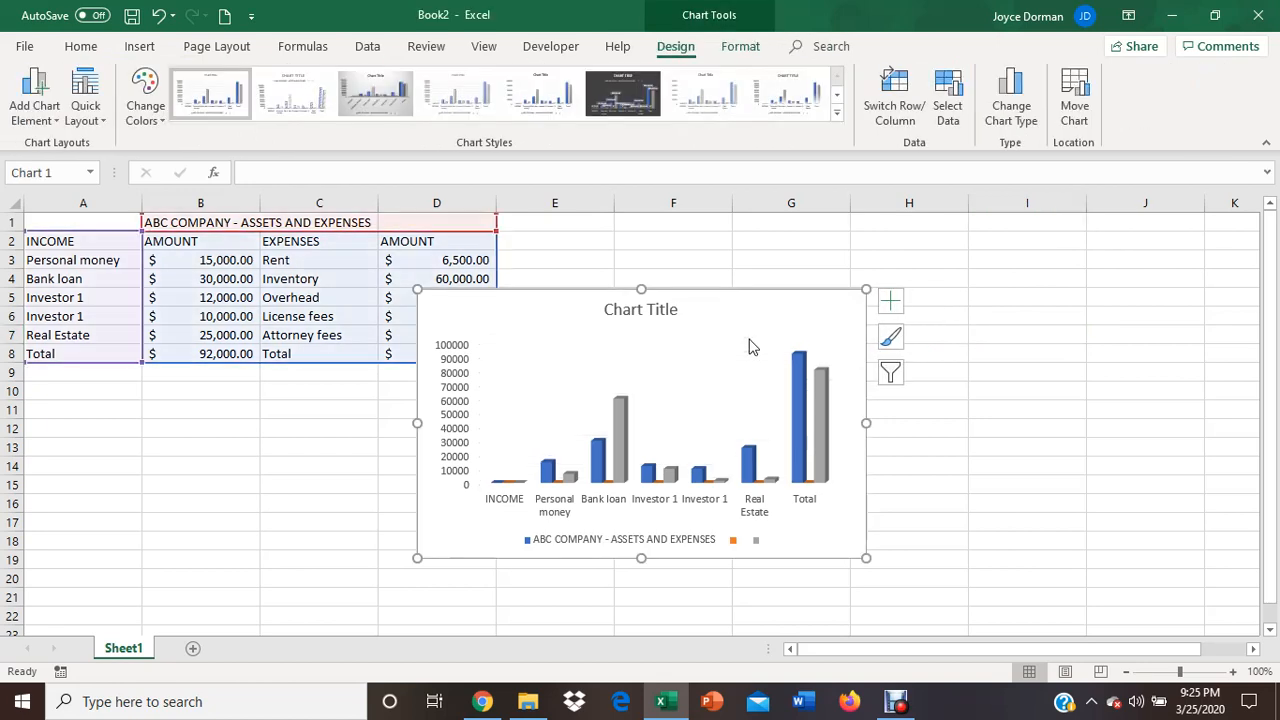
{"action": "key", "text": "Delete"}
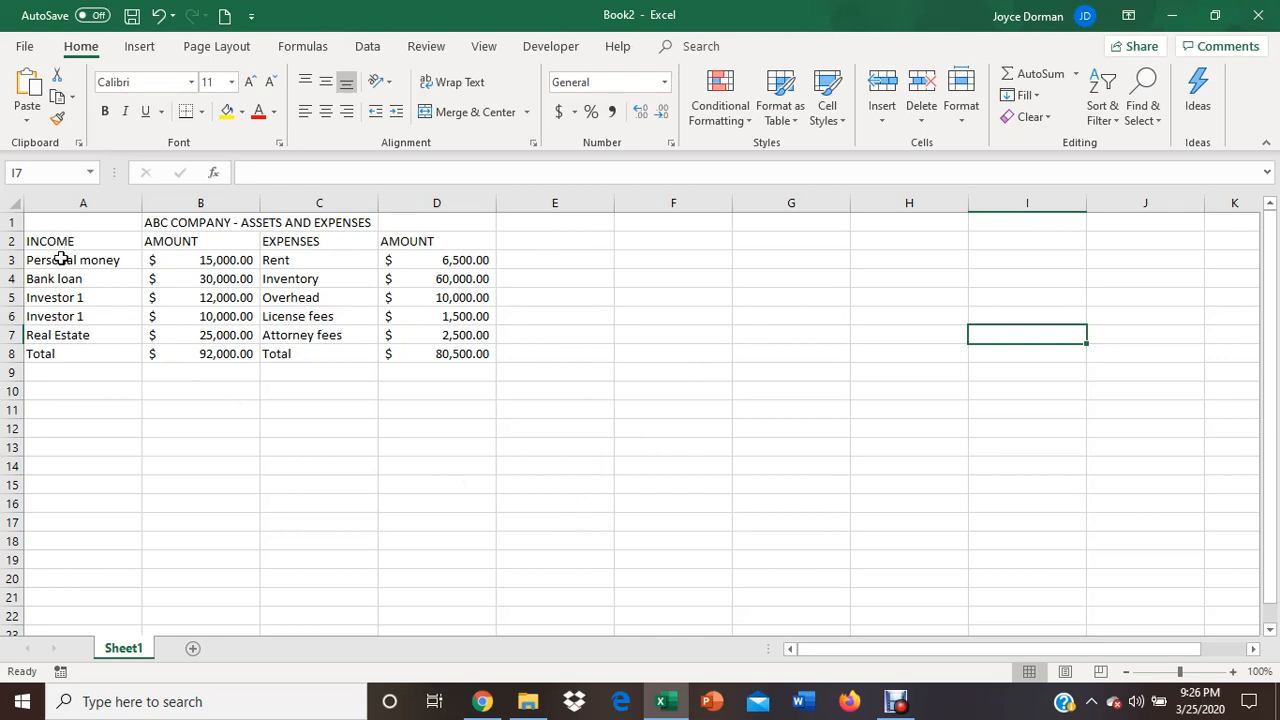
- Insert a 3-D clustered column chart based only on the income names and amounts in A2:B7, without the total
{"action": "left_click_drag", "start_coordinate": [68, 240], "coordinate": [221, 335]}
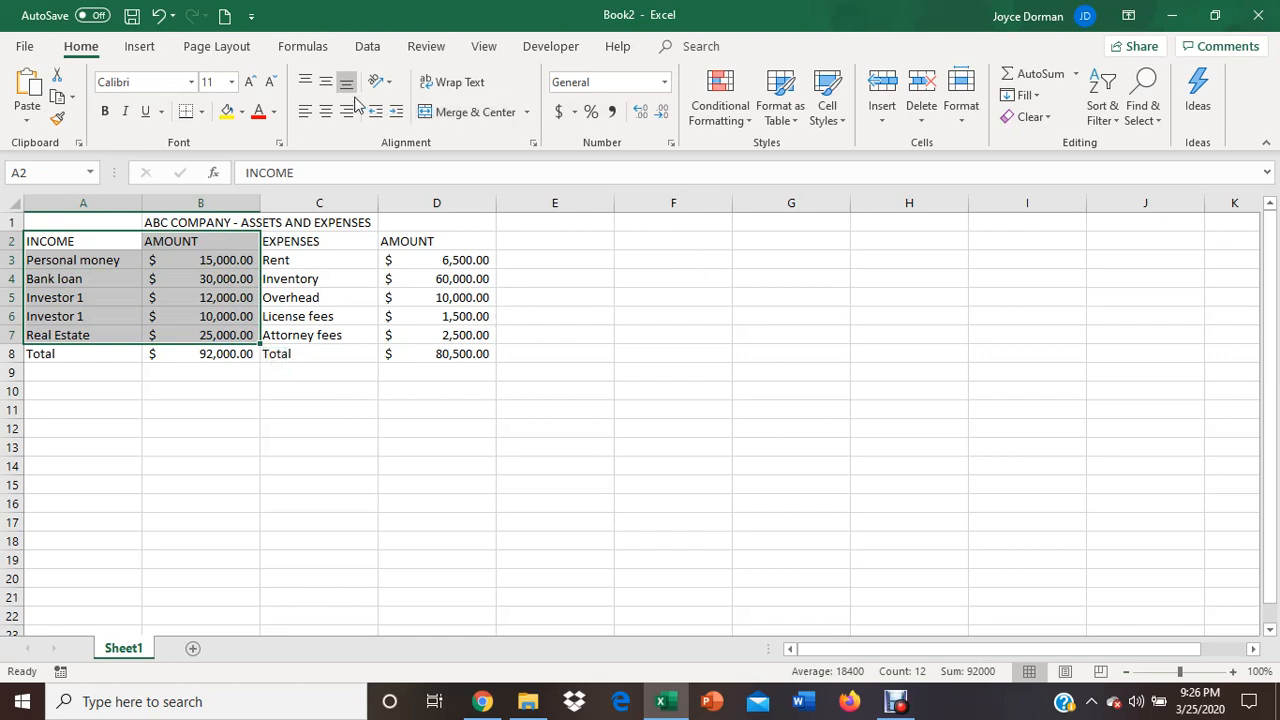
{"action": "left_click", "coordinate": [142, 47]}
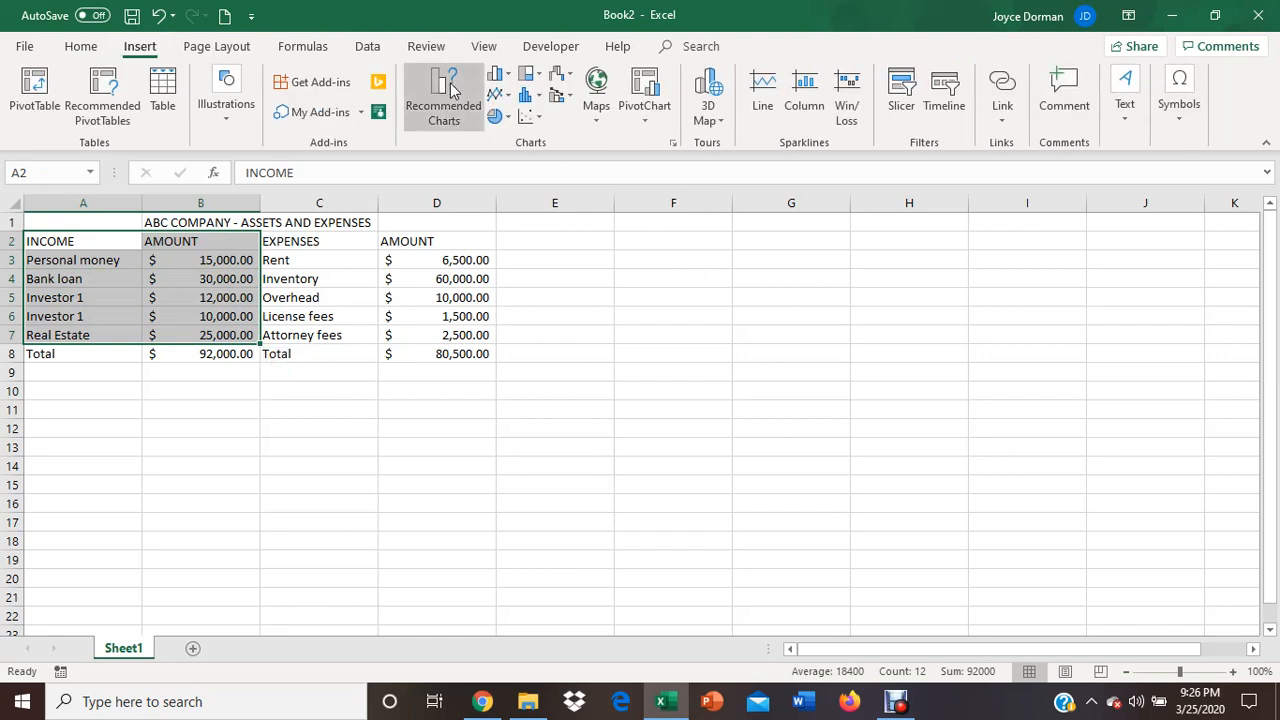
{"action": "left_click", "coordinate": [496, 76]}
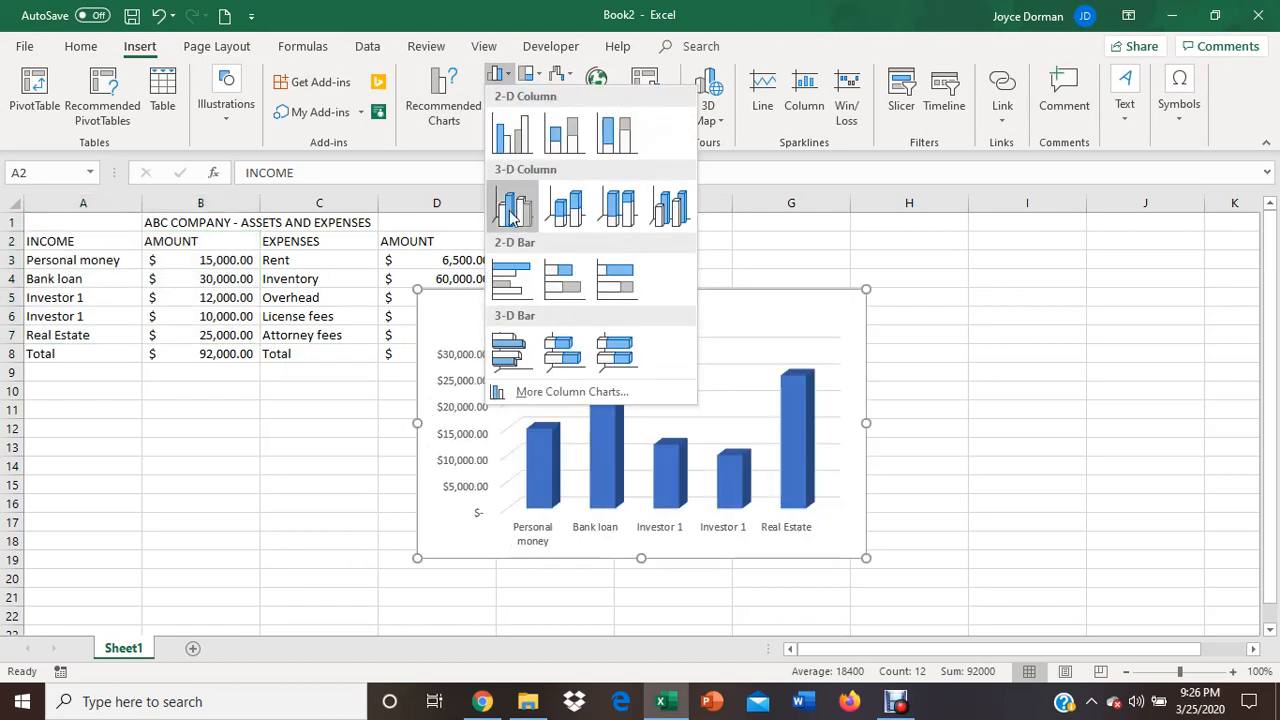
{"action": "left_click", "coordinate": [969, 302]}
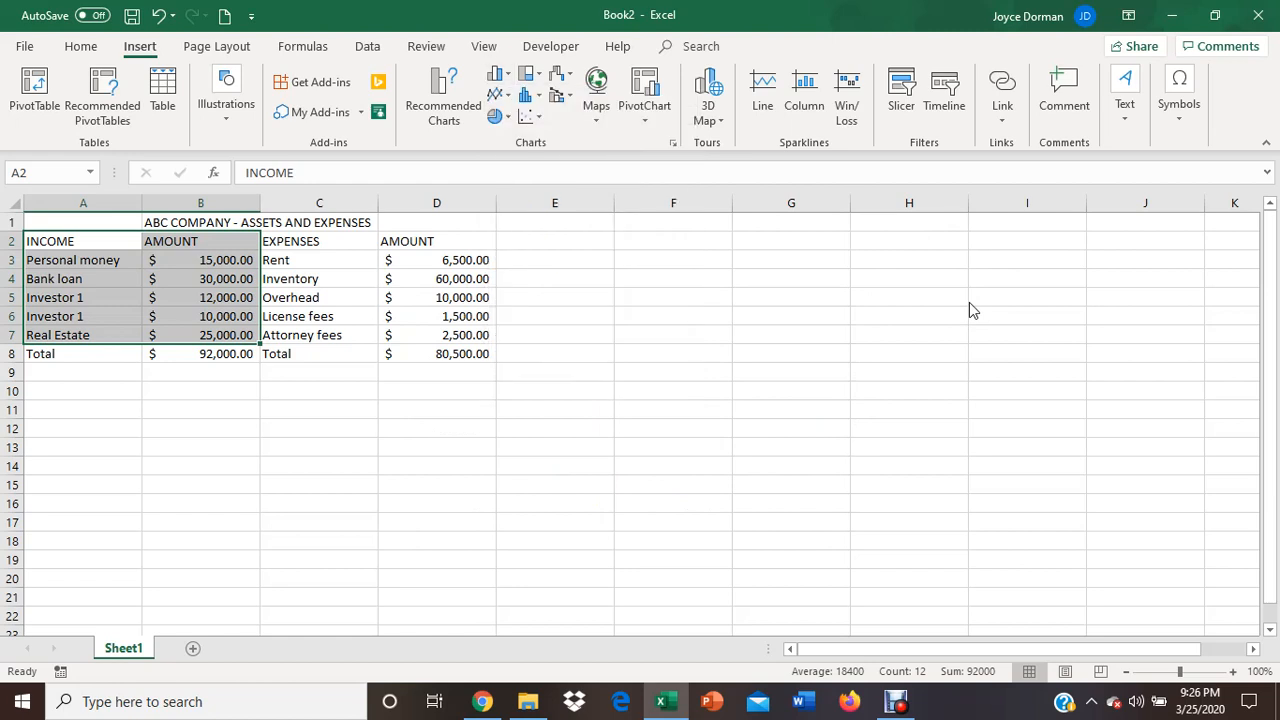
{"action": "left_click", "coordinate": [498, 85]}
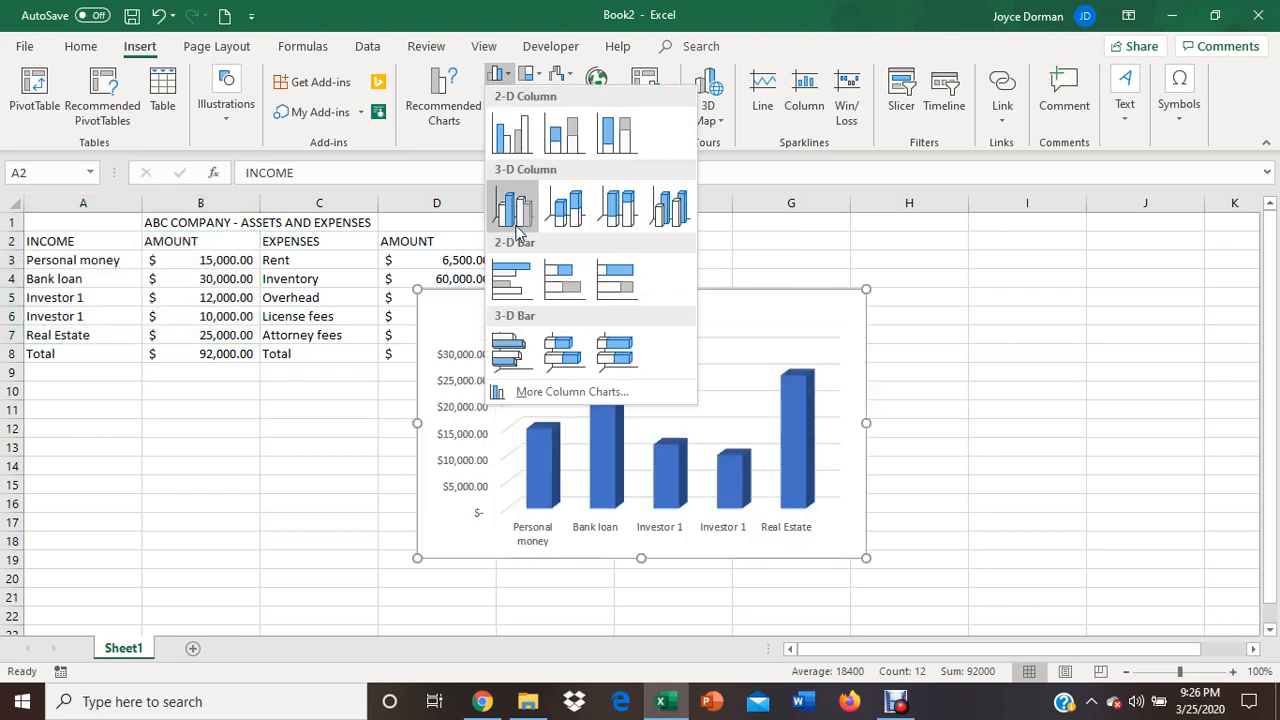
{"action": "left_click", "coordinate": [512, 210]}
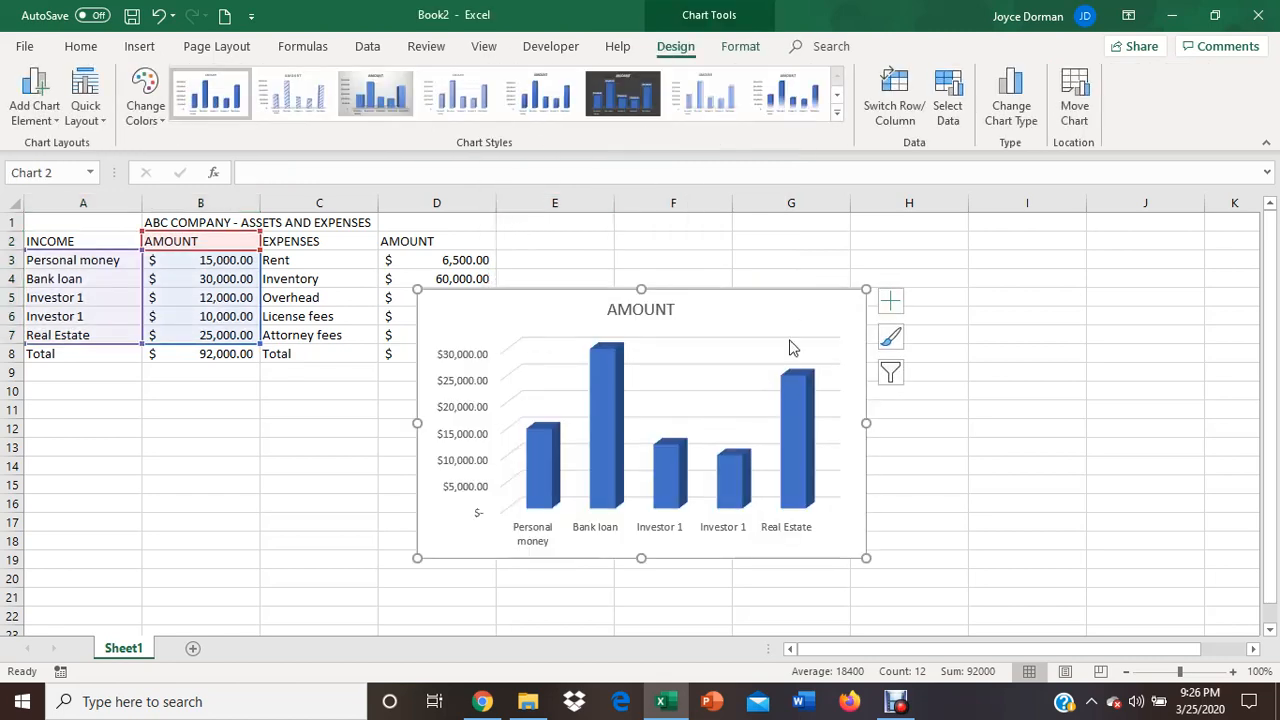
- Change the title of the income chart to "ASSETS"
{"action": "left_click", "coordinate": [658, 316]}
{"action": "double_click", "coordinate": [655, 304]}
{"action": "type", "text": "INCOM"}
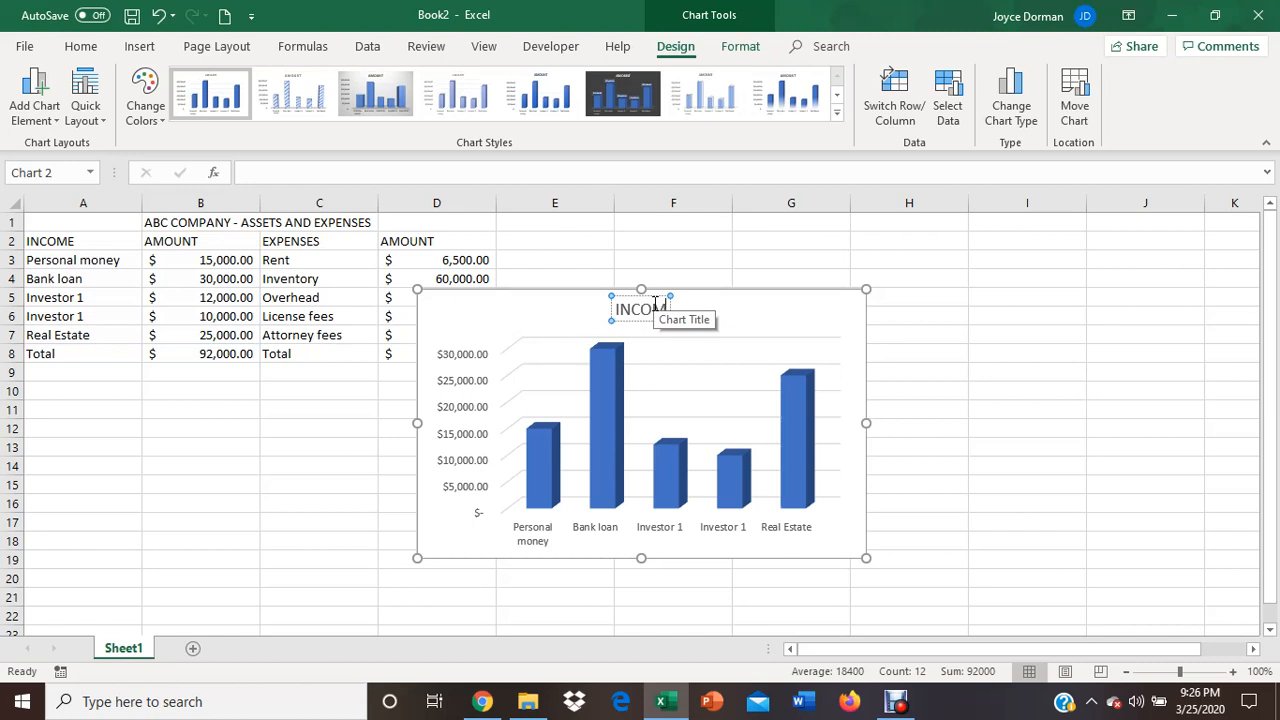
{"action": "key", "text": "BackSpace"}
{"action": "key", "text": "BackSpace"}
{"action": "key", "text": "BackSpace"}
{"action": "key", "text": "BackSpace"}
{"action": "key", "text": "BackSpace"}
{"action": "type", "text": "A"}
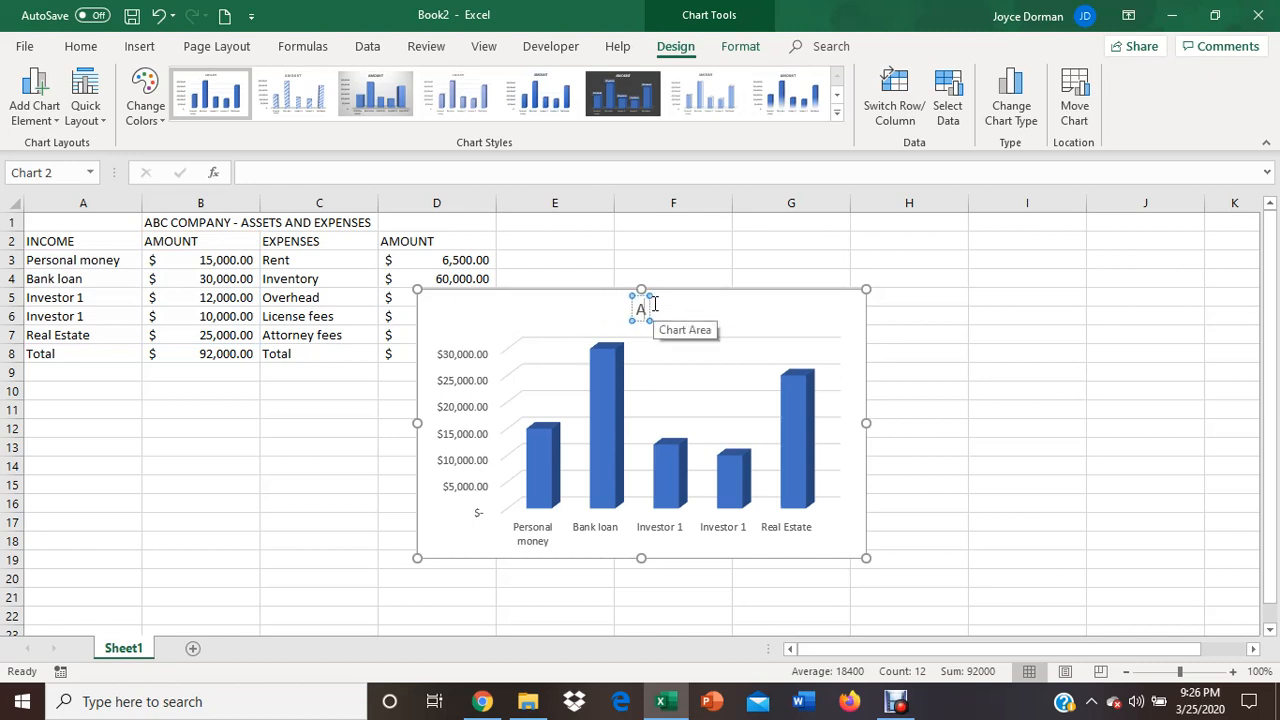
{"action": "type", "text": "SSETS"}
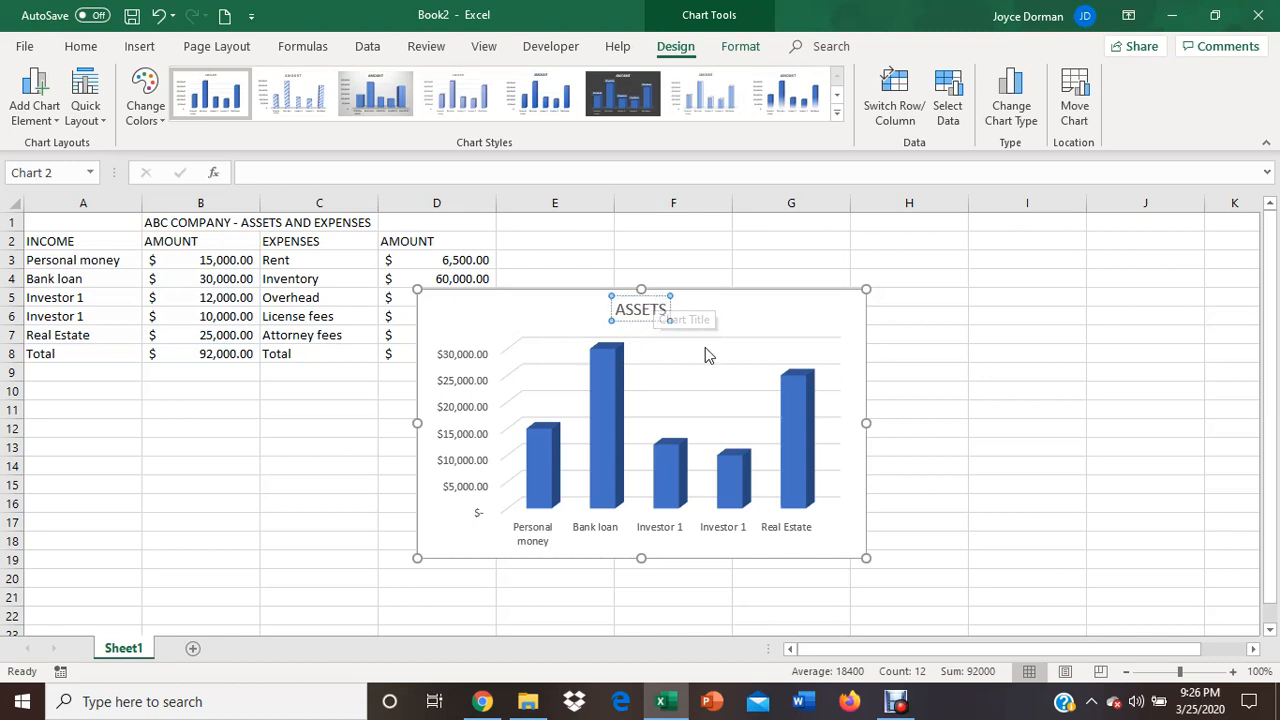
{"action": "key", "text": "Return"}
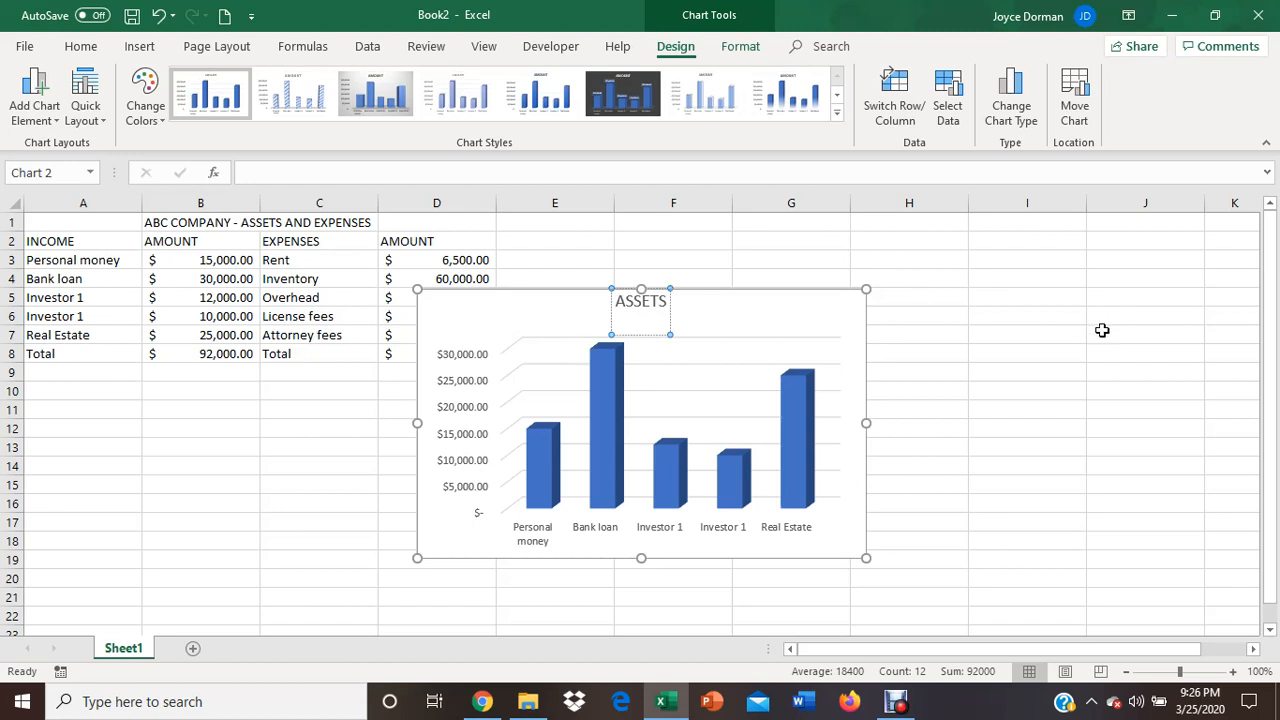
{"action": "left_click", "coordinate": [1060, 297]}
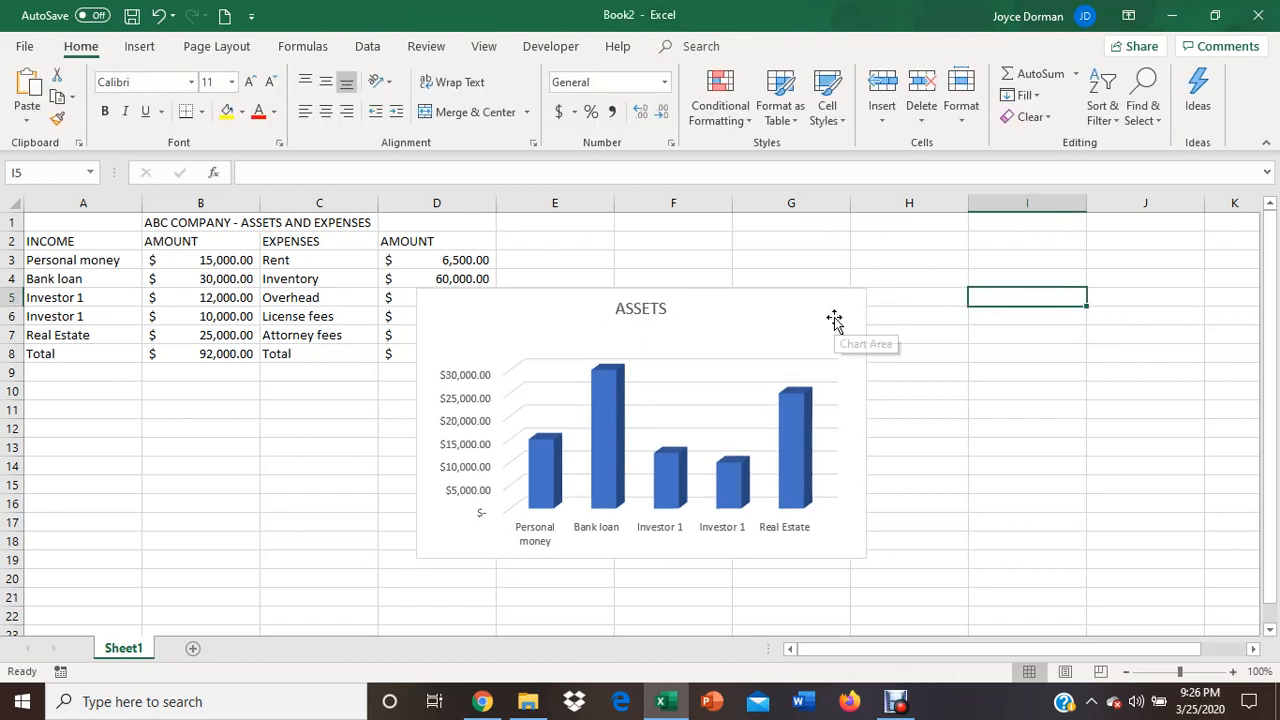
- Fill the ASSETS chart area with a gradient, using the dark gray radial preset gradient
{"action": "right_click", "coordinate": [840, 318]}
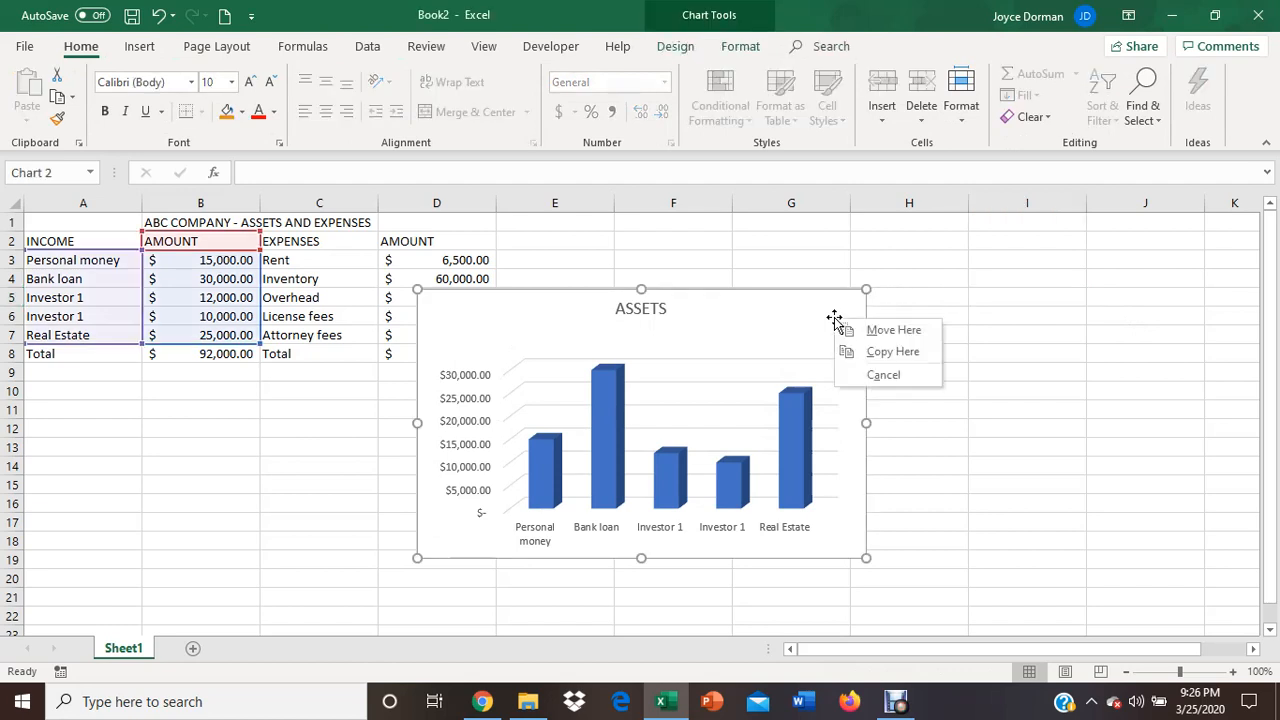
{"action": "key", "text": "Escape"}
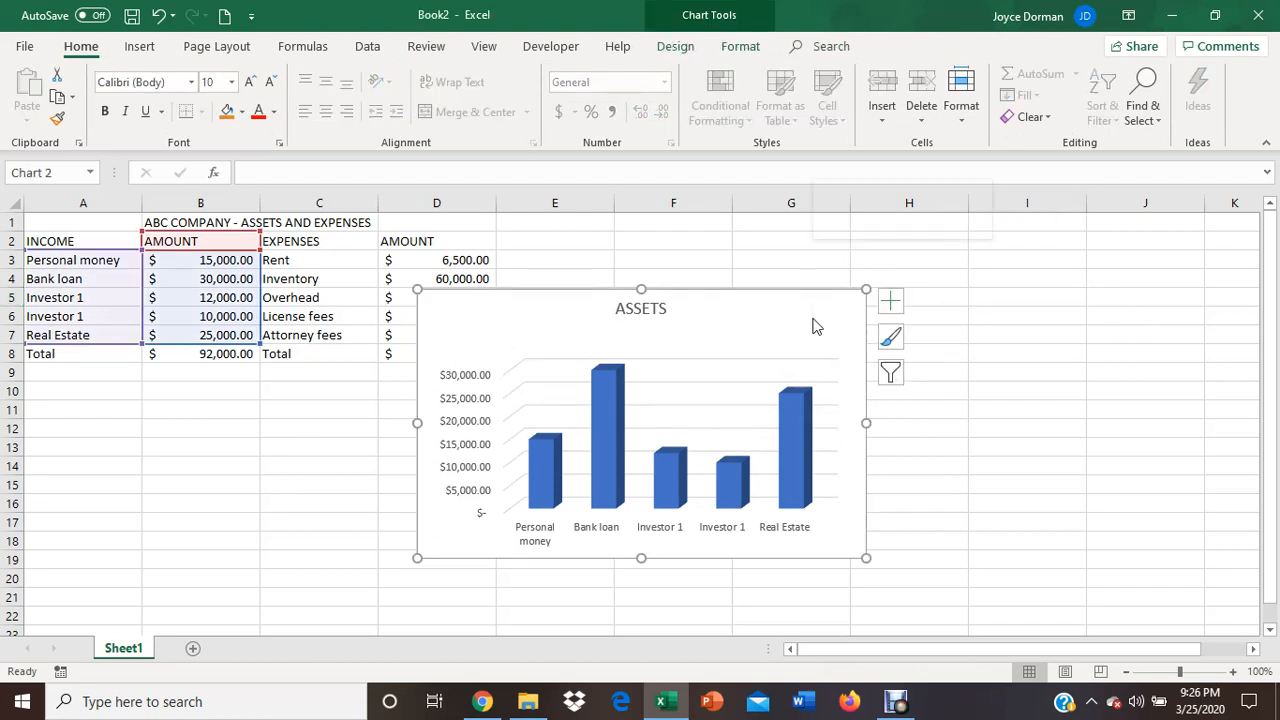
{"action": "right_click", "coordinate": [812, 324]}
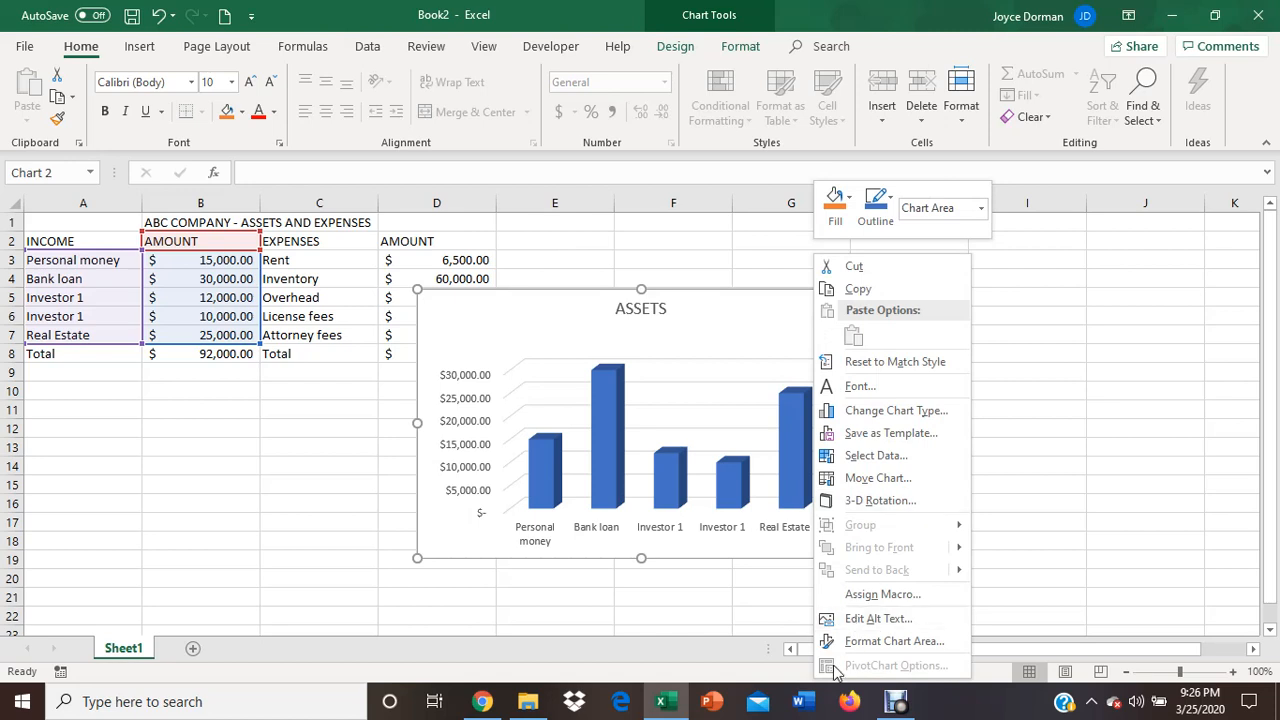
{"action": "left_click", "coordinate": [912, 645]}
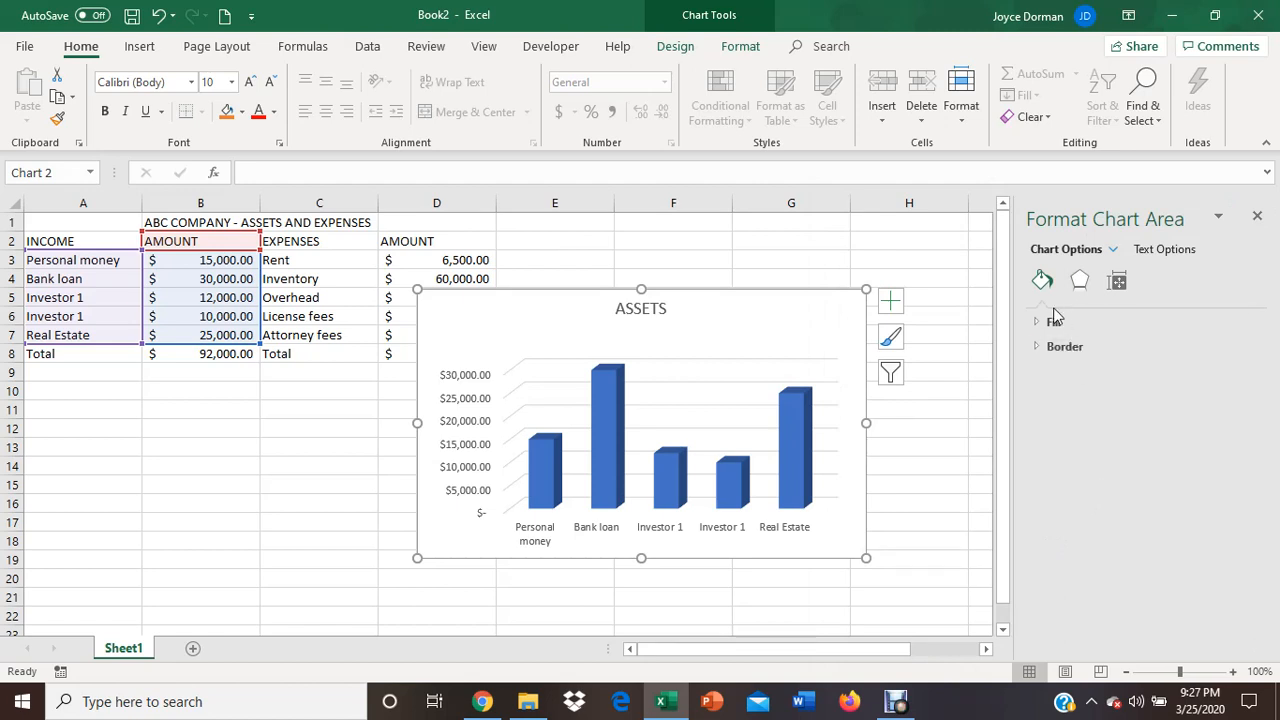
{"action": "left_click", "coordinate": [1053, 322]}
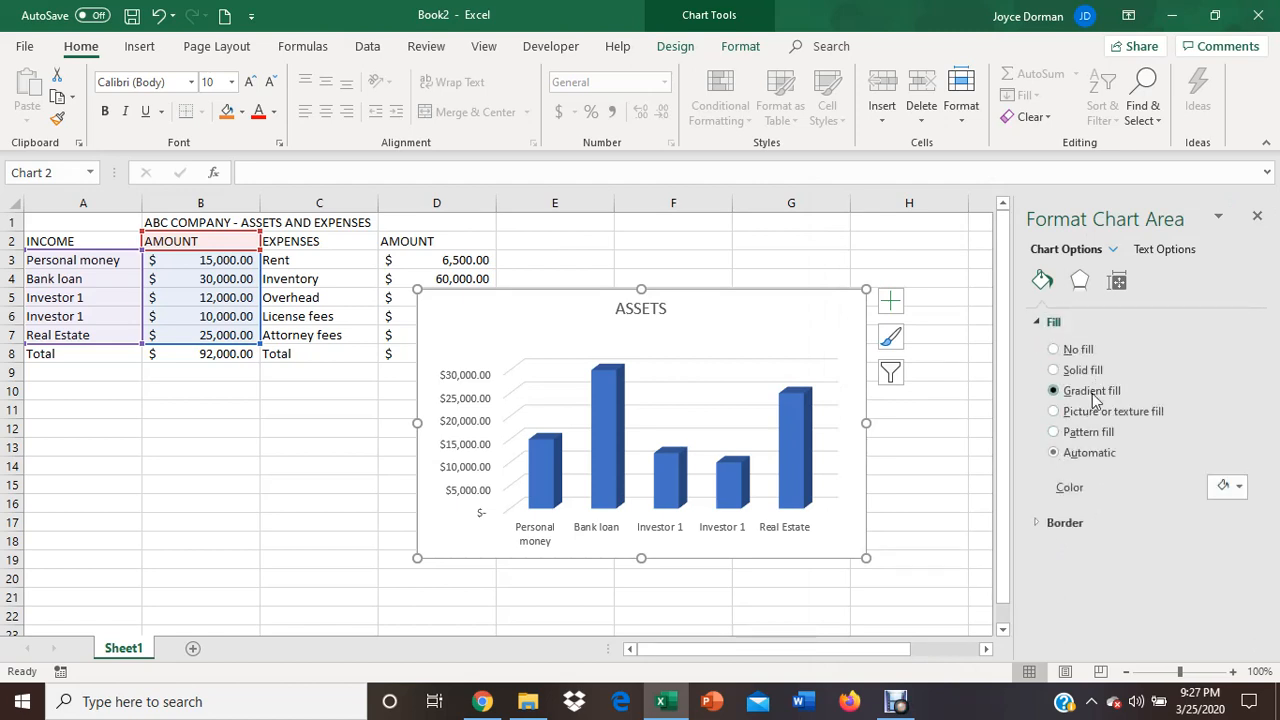
{"action": "left_click", "coordinate": [1093, 398]}
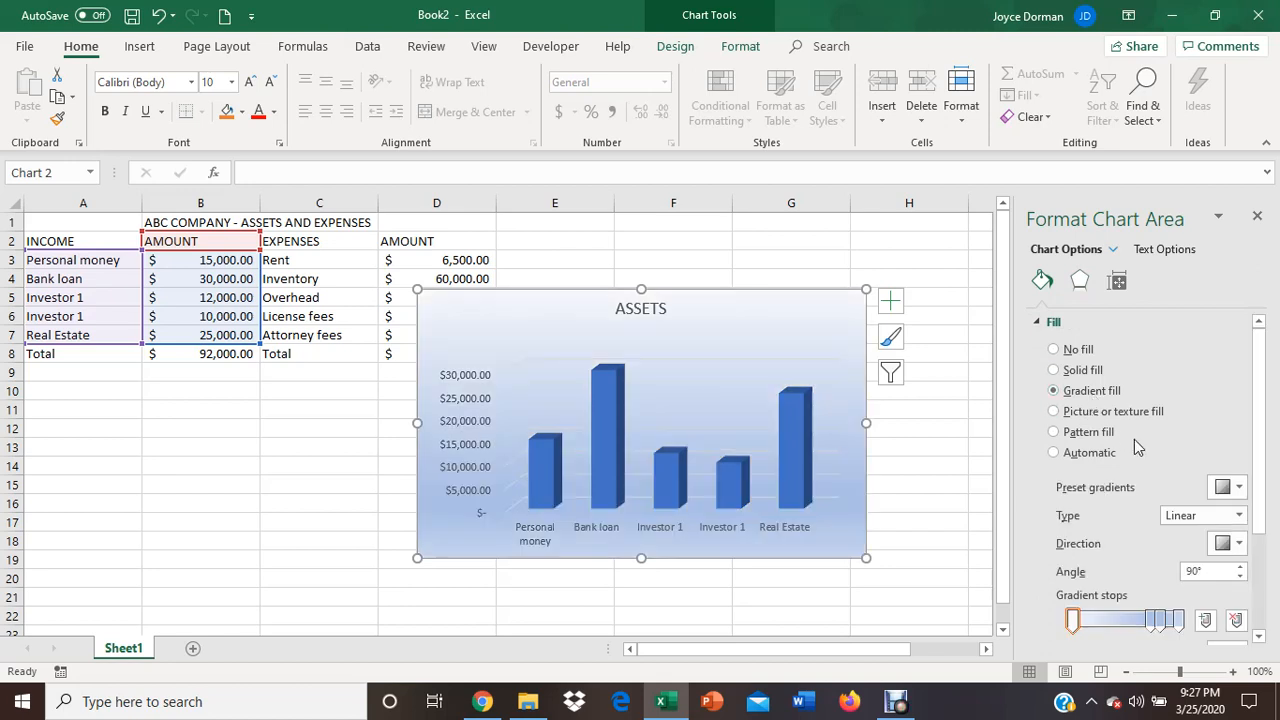
{"action": "left_click", "coordinate": [1237, 489]}
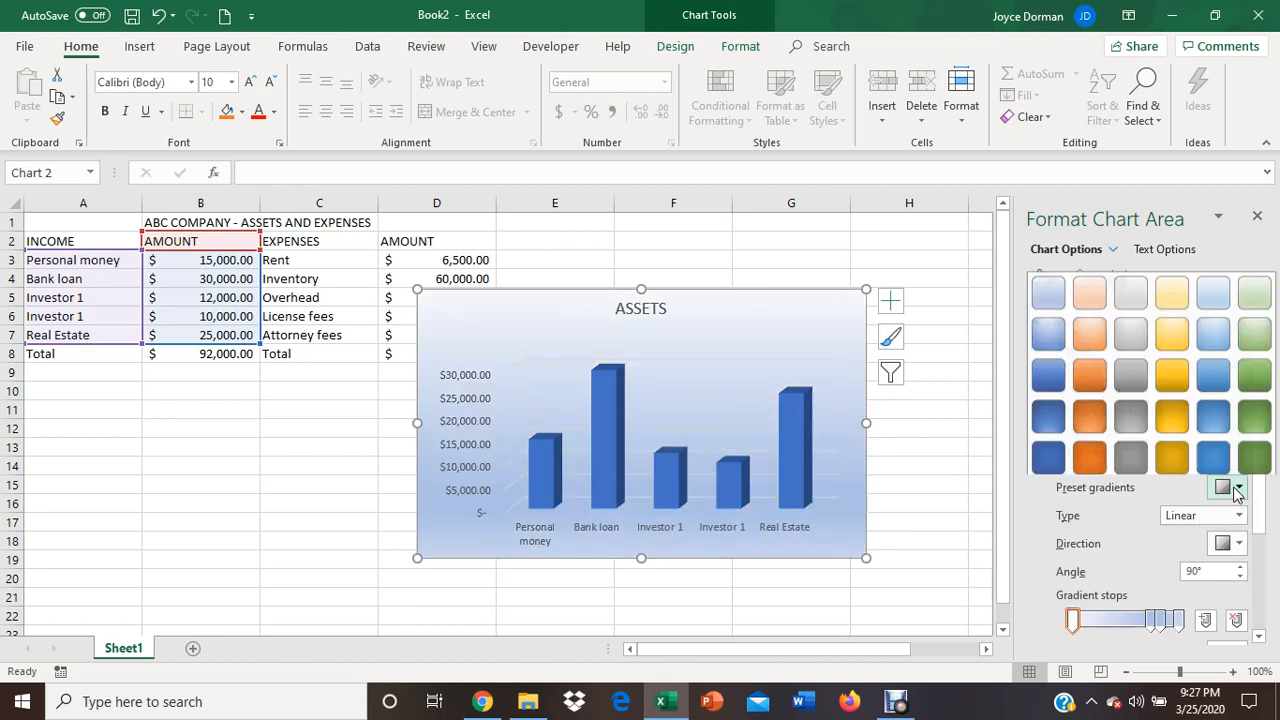
{"action": "left_click", "coordinate": [1131, 412]}
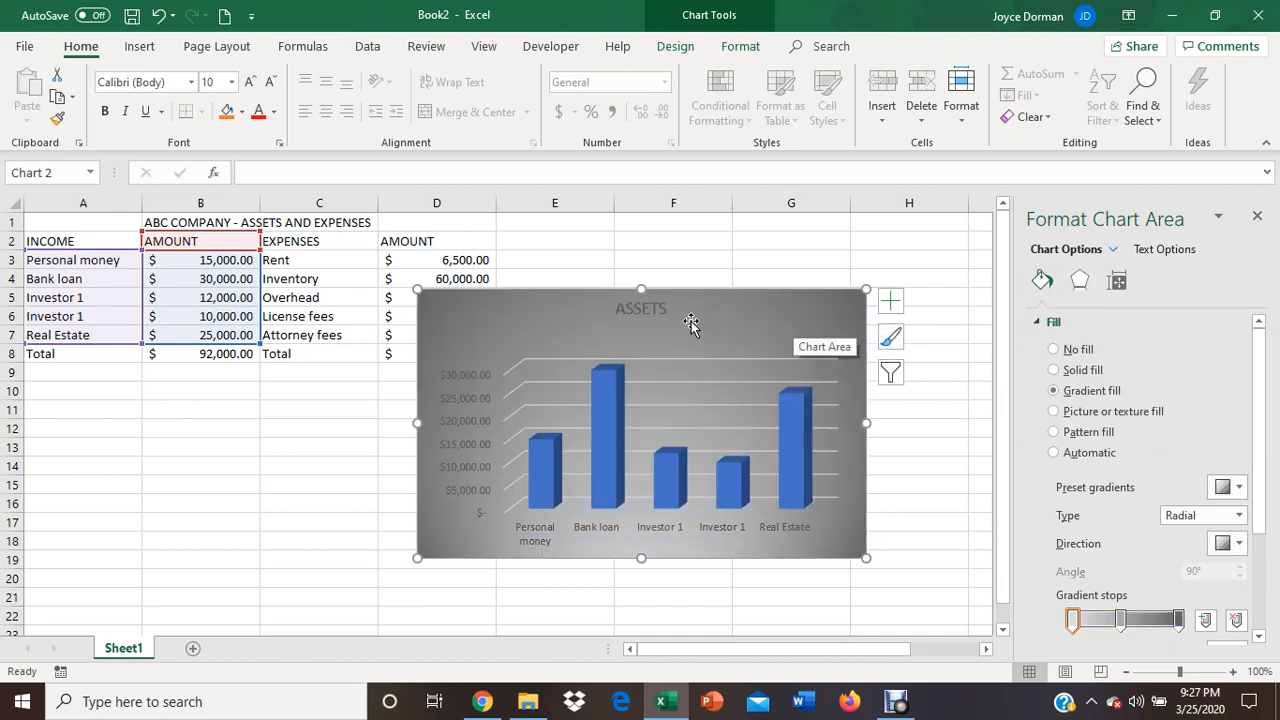
- Make the ASSETS chart title bold and move the chart below the table, starting at about row 11 in column A
{"action": "left_click", "coordinate": [650, 313]}
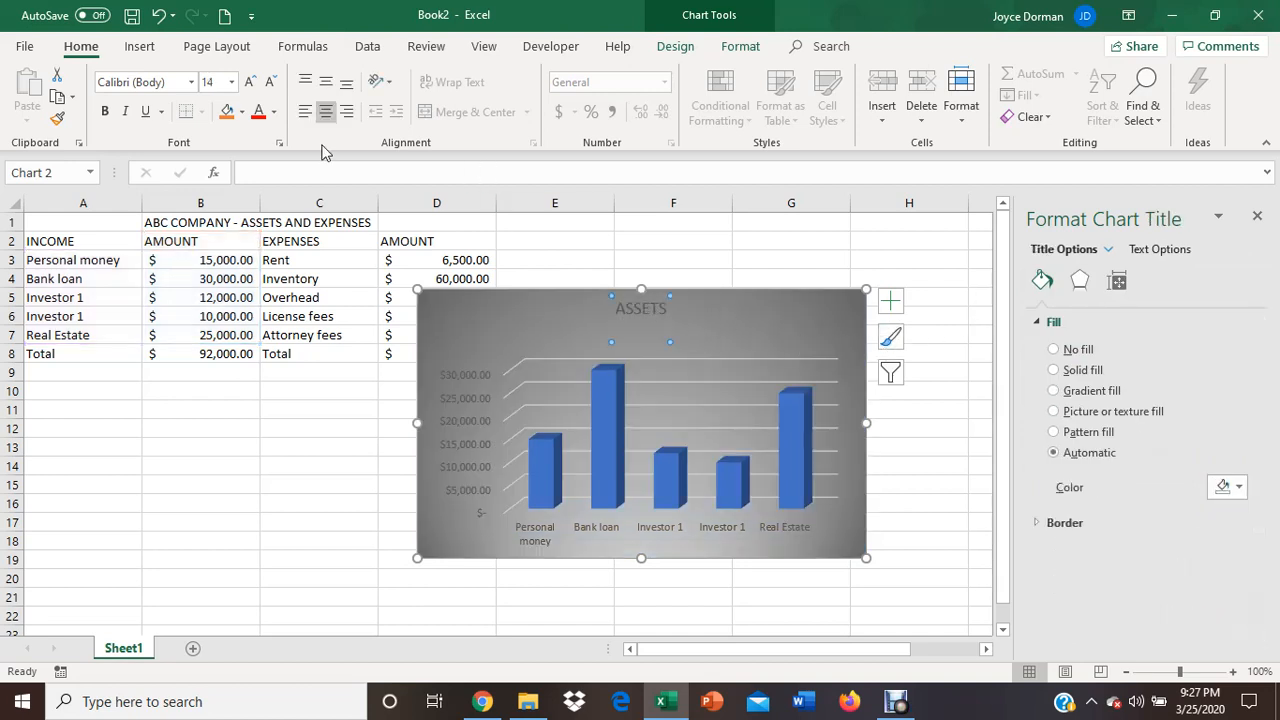
{"action": "left_click", "coordinate": [104, 112]}
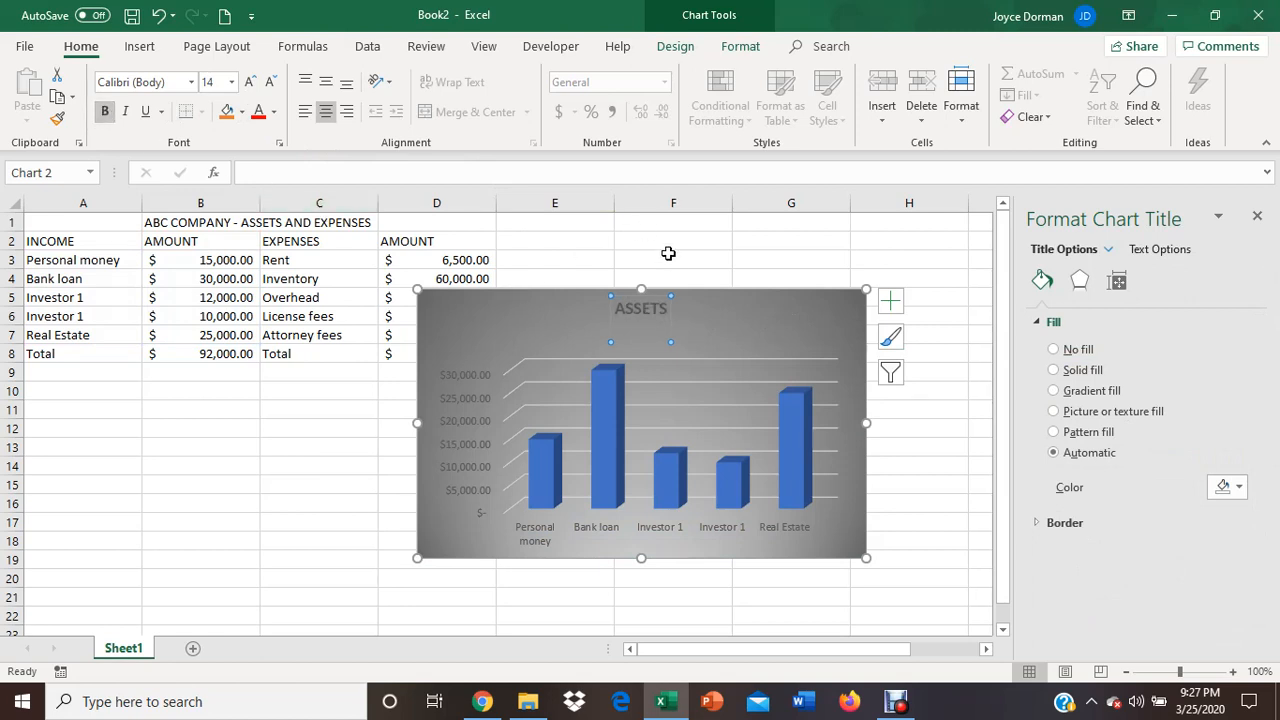
{"action": "left_click_drag", "start_coordinate": [724, 316], "coordinate": [342, 425]}
{"action": "left_click", "coordinate": [660, 284]}
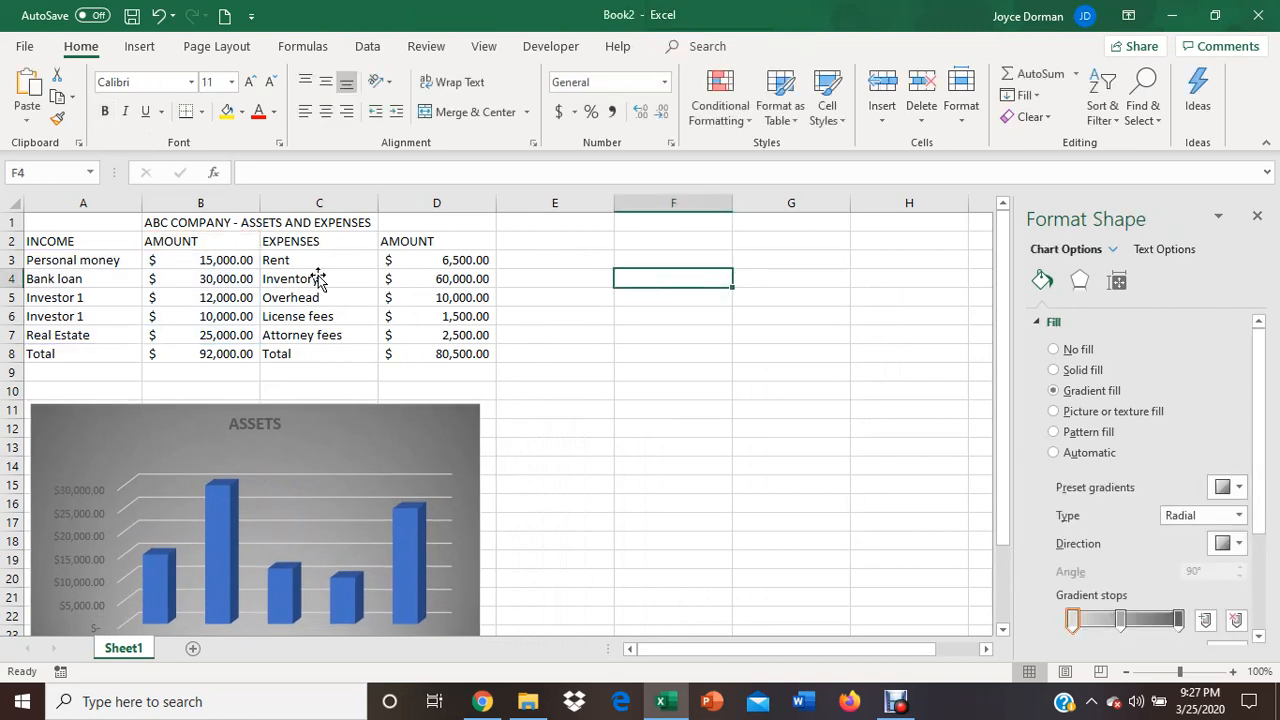
- Insert a 3-D clustered column chart of the expenses in C2:D7 and place it beside the ASSETS chart at row 11
{"action": "left_click_drag", "start_coordinate": [303, 238], "coordinate": [424, 335]}
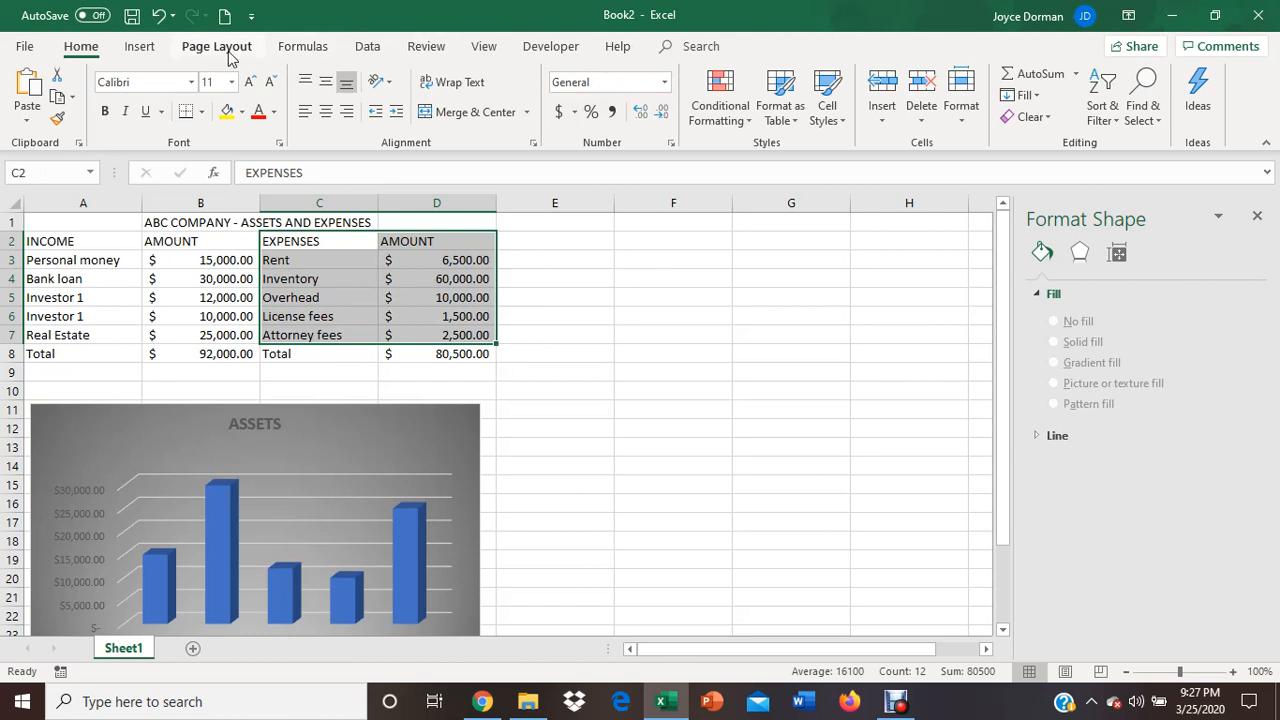
{"action": "left_click", "coordinate": [140, 46]}
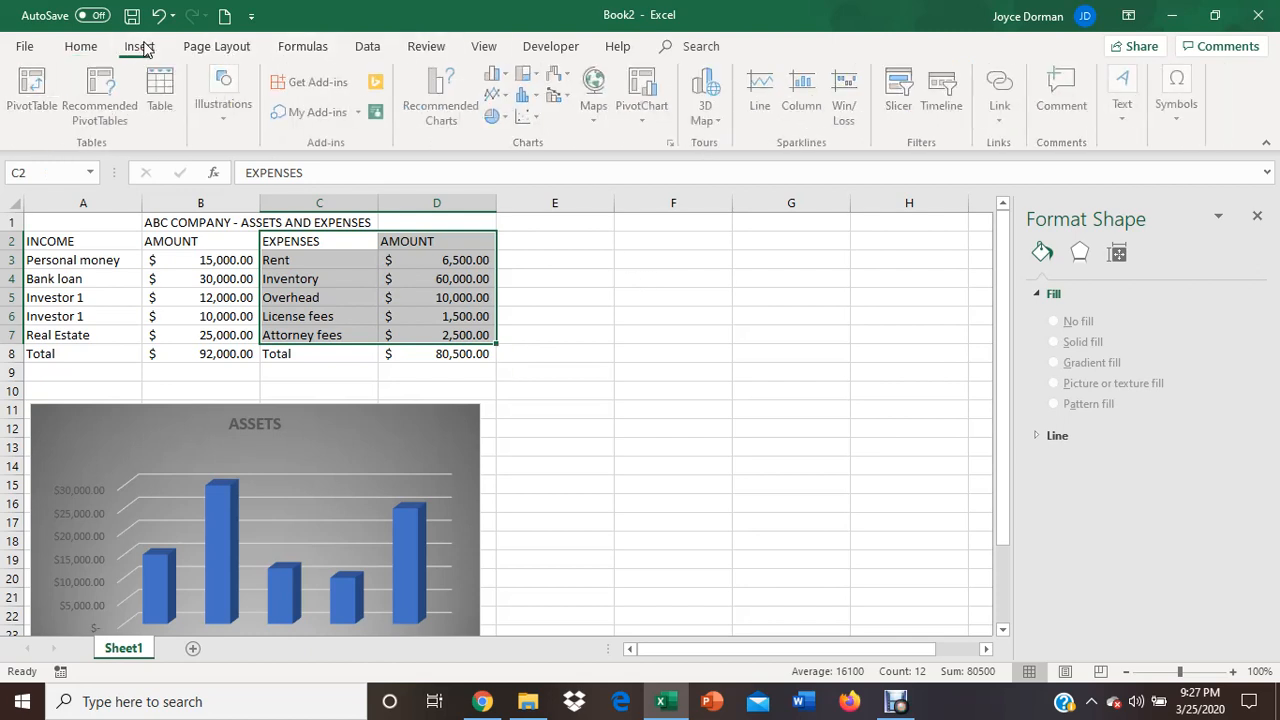
{"action": "left_click", "coordinate": [499, 76]}
{"action": "left_click", "coordinate": [518, 210]}
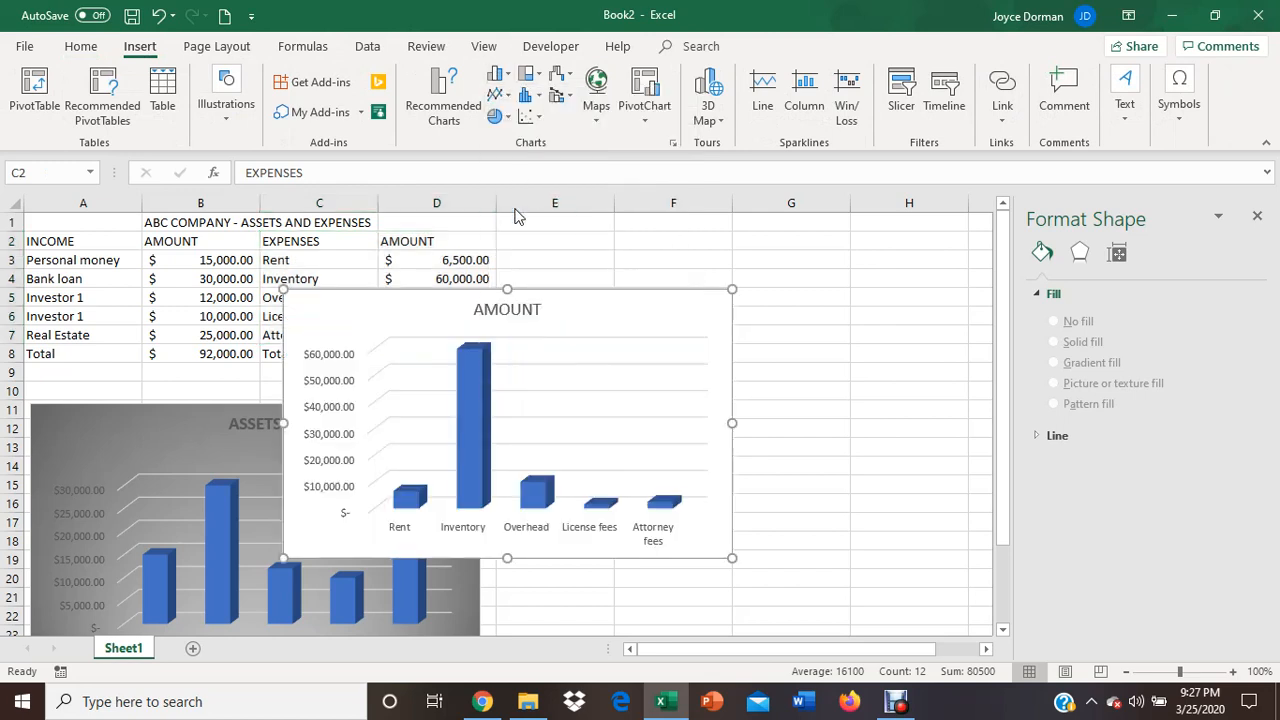
{"action": "left_click_drag", "start_coordinate": [566, 306], "coordinate": [780, 418]}
- Change the title of the expense chart to "EXPENSES"
{"action": "left_click", "coordinate": [733, 432]}
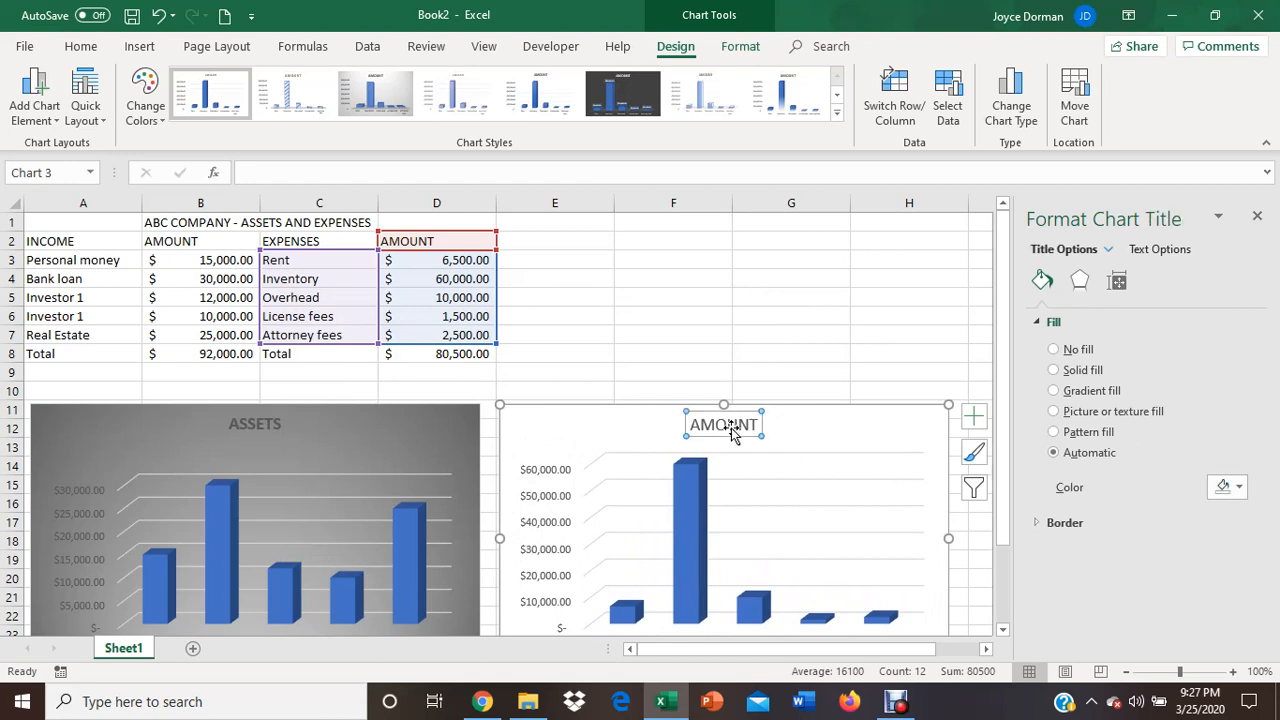
{"action": "double_click", "coordinate": [731, 428]}
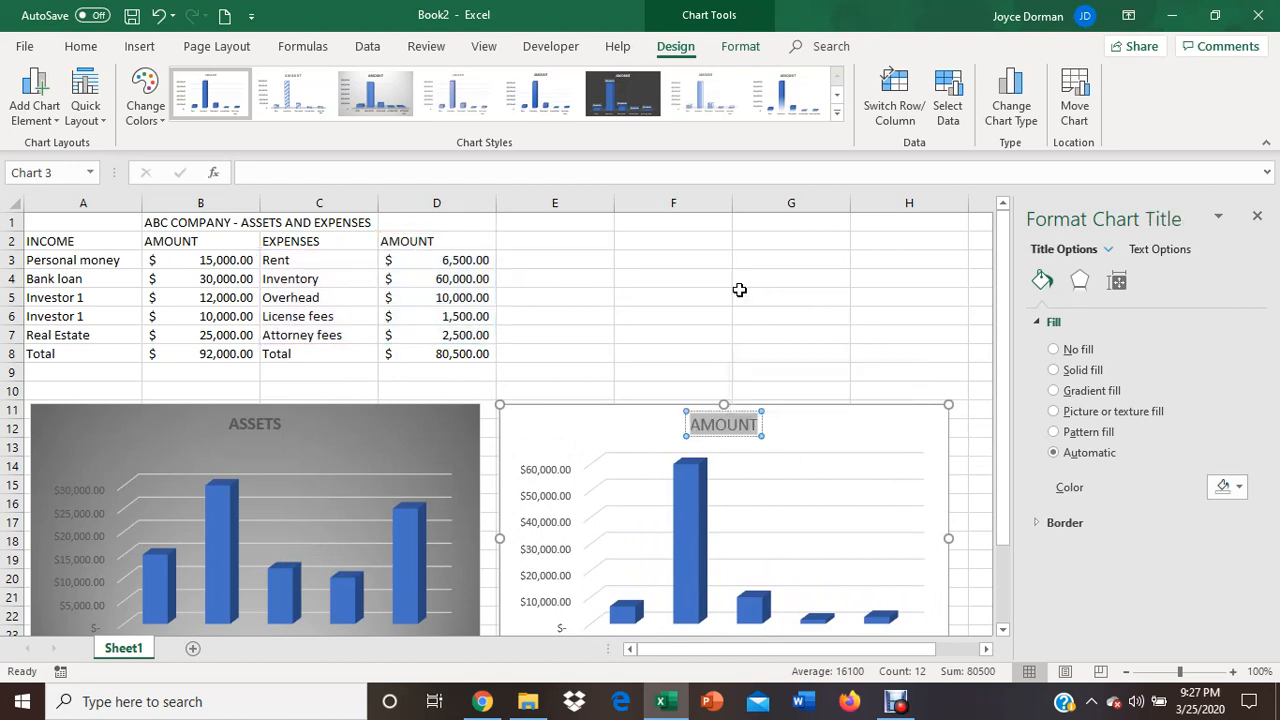
{"action": "type", "text": "EXPENSES"}
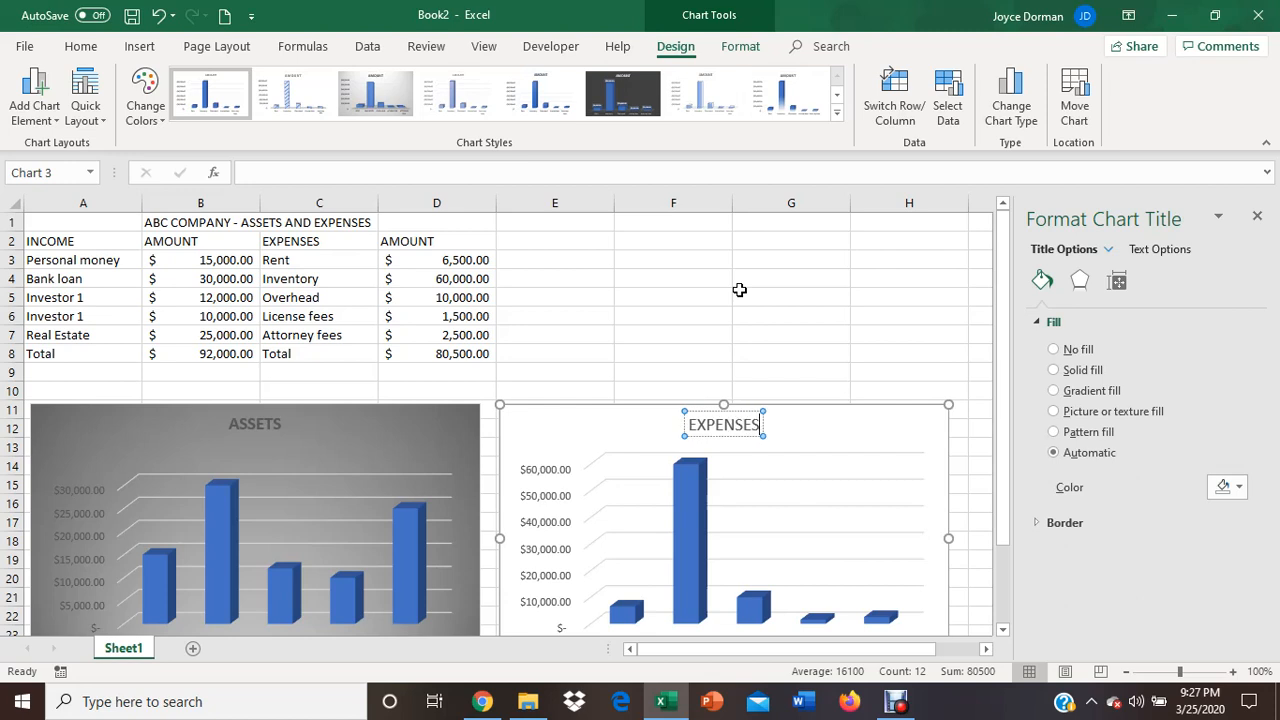
{"action": "key", "text": "Return"}
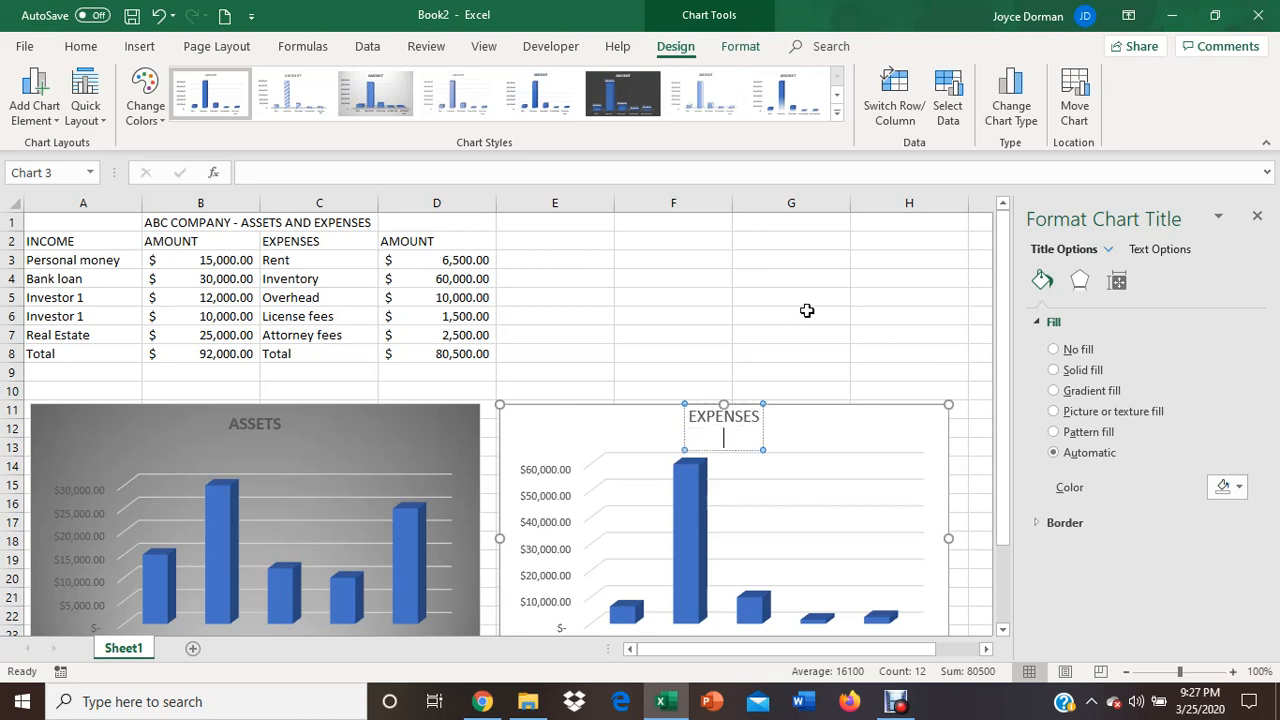
- Apply a gradient fill to the chart area of the EXPENSES chart
{"action": "right_click", "coordinate": [915, 444]}
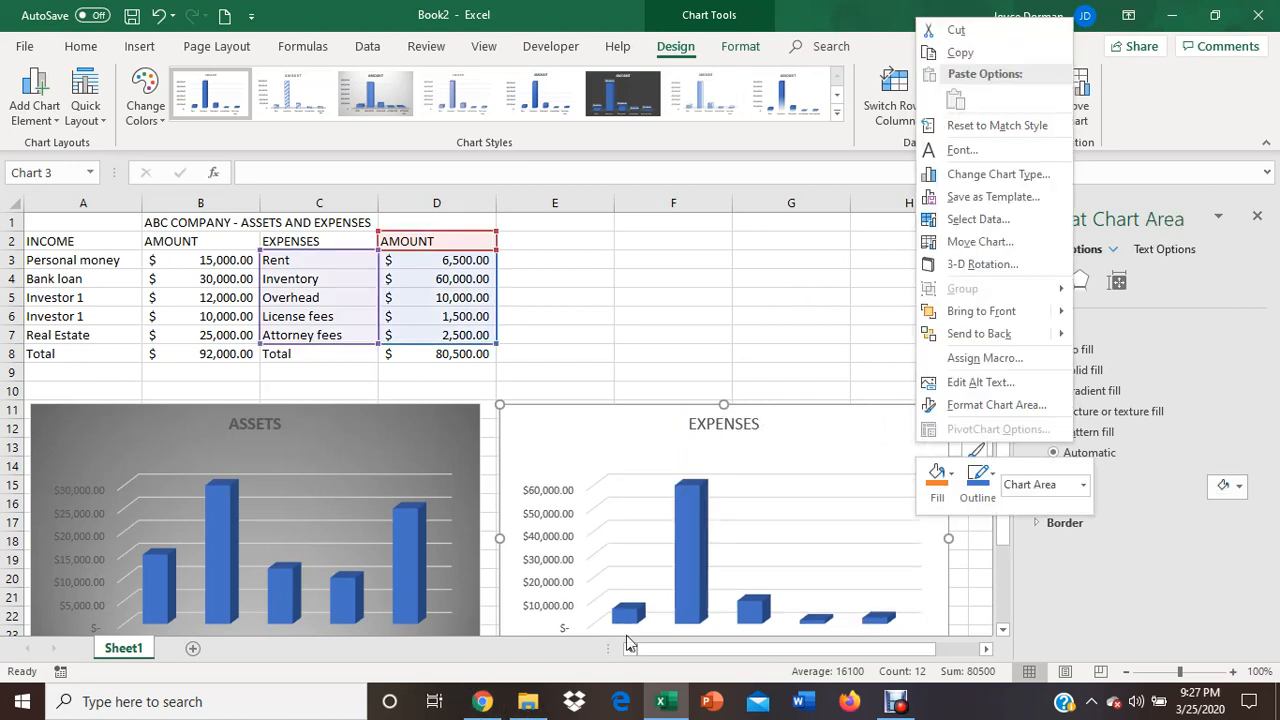
{"action": "left_click", "coordinate": [997, 405]}
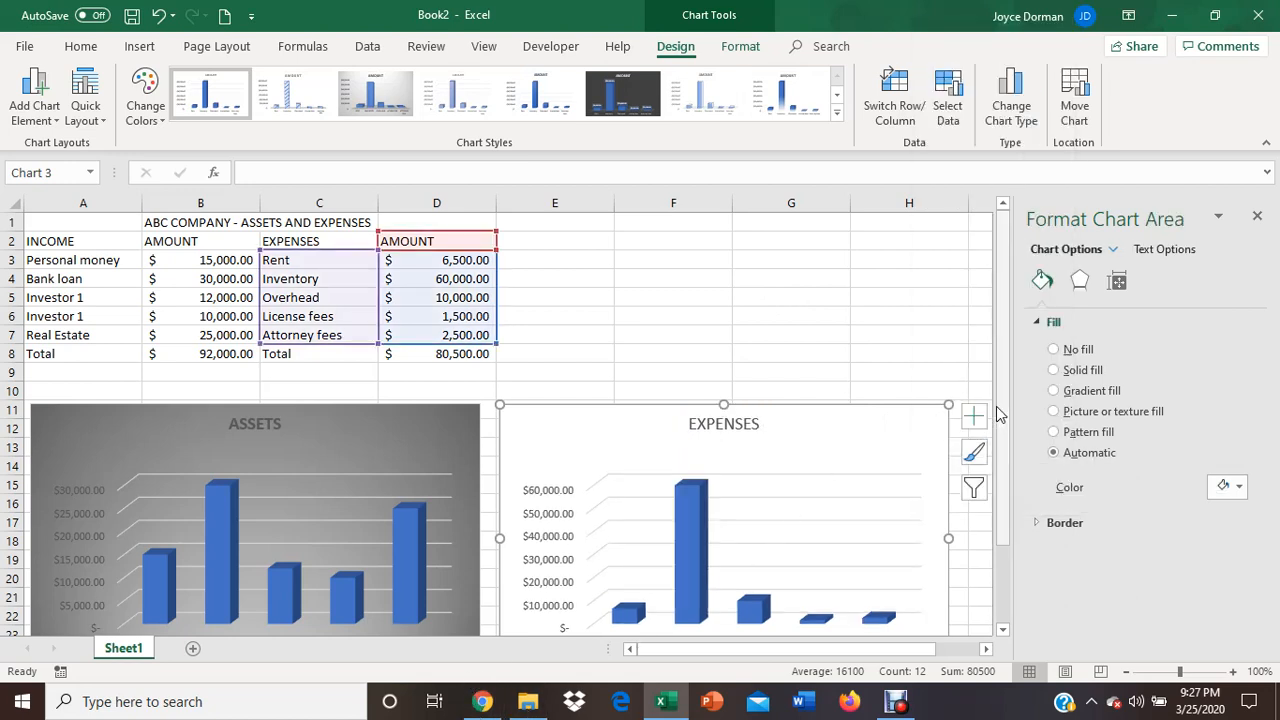
{"action": "left_click", "coordinate": [1103, 392]}
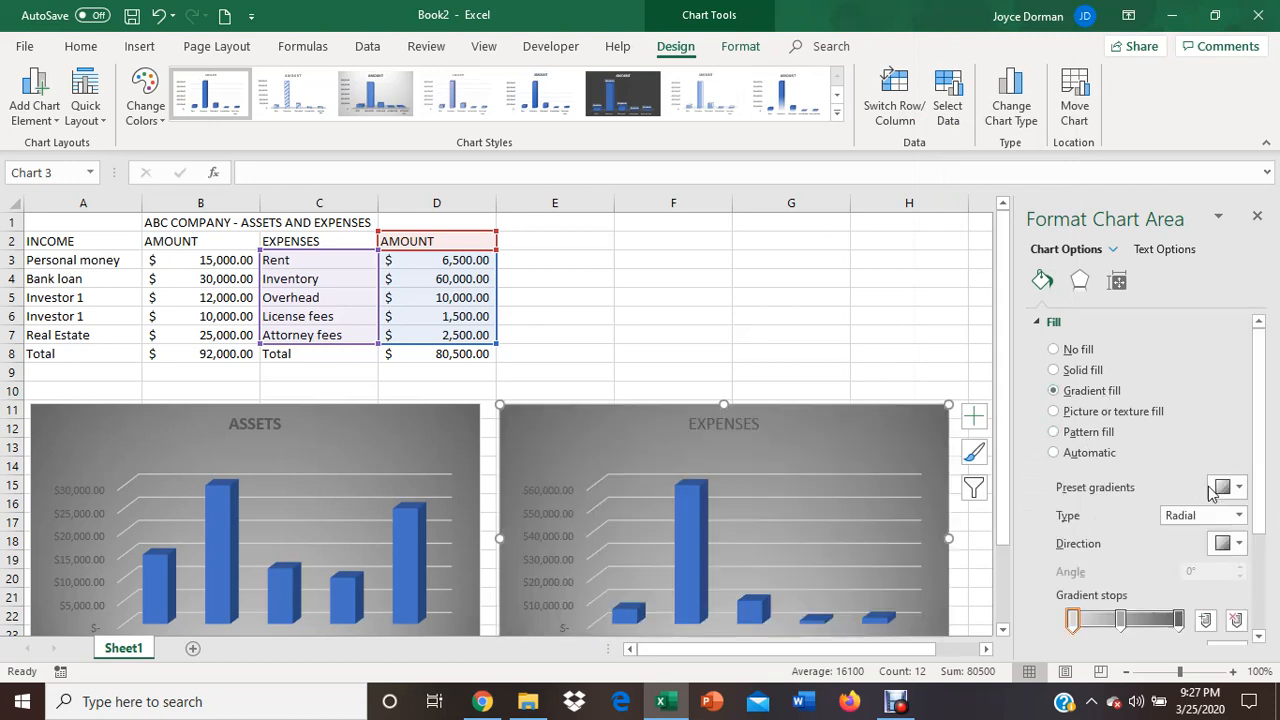
- Apply the white-to-gold preset gradient to the chart area of the EXPENSES chart
{"action": "left_click", "coordinate": [1231, 488]}
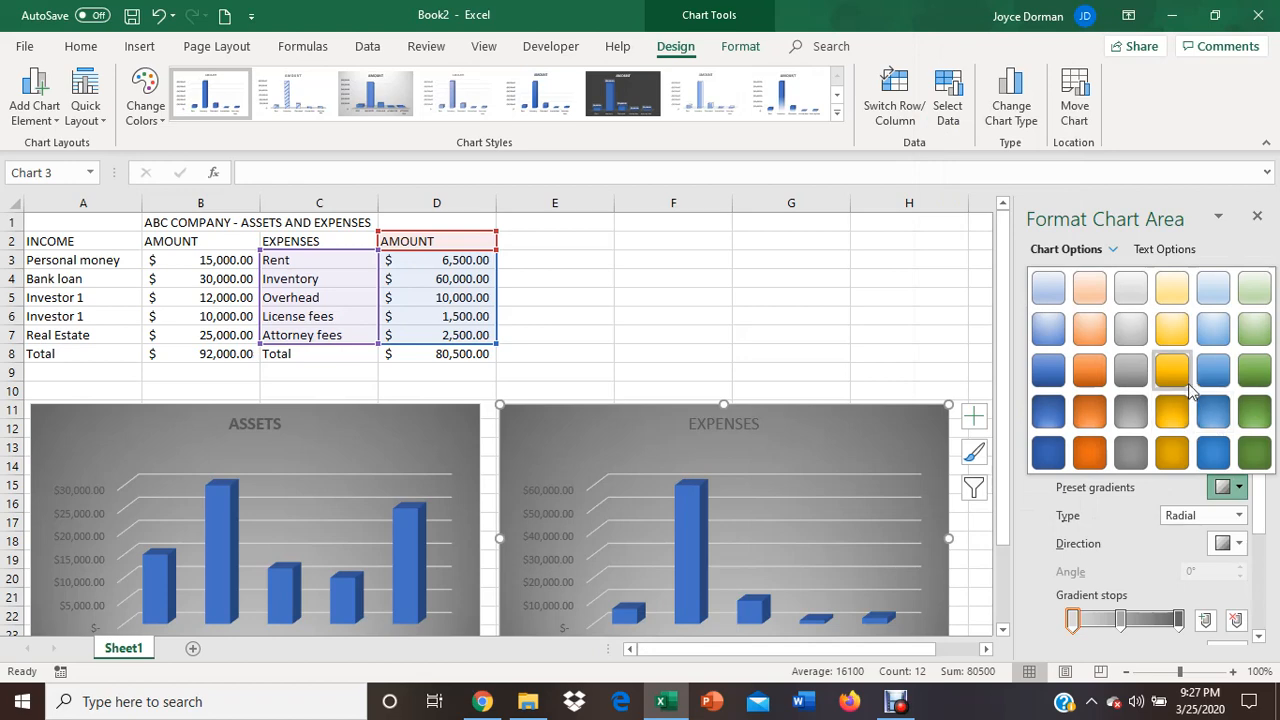
{"action": "left_click", "coordinate": [1177, 337]}
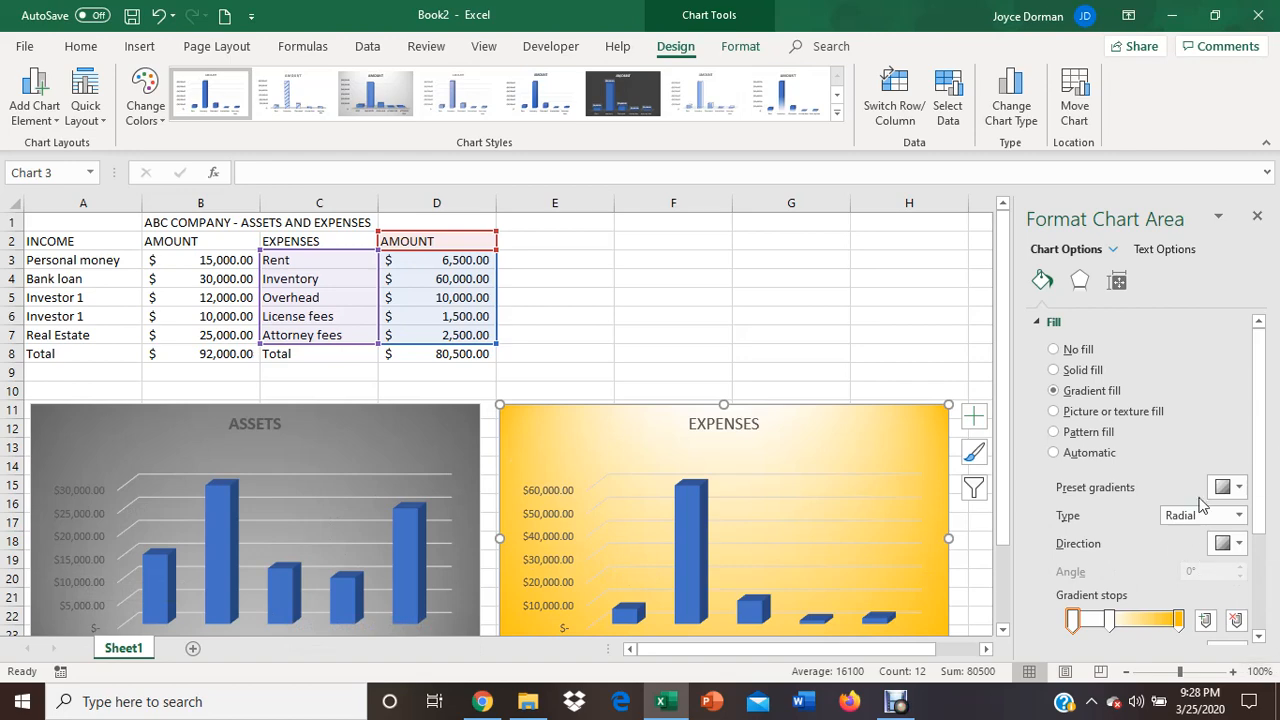
{"action": "left_click_drag", "start_coordinate": [1009, 512], "coordinate": [1008, 572]}
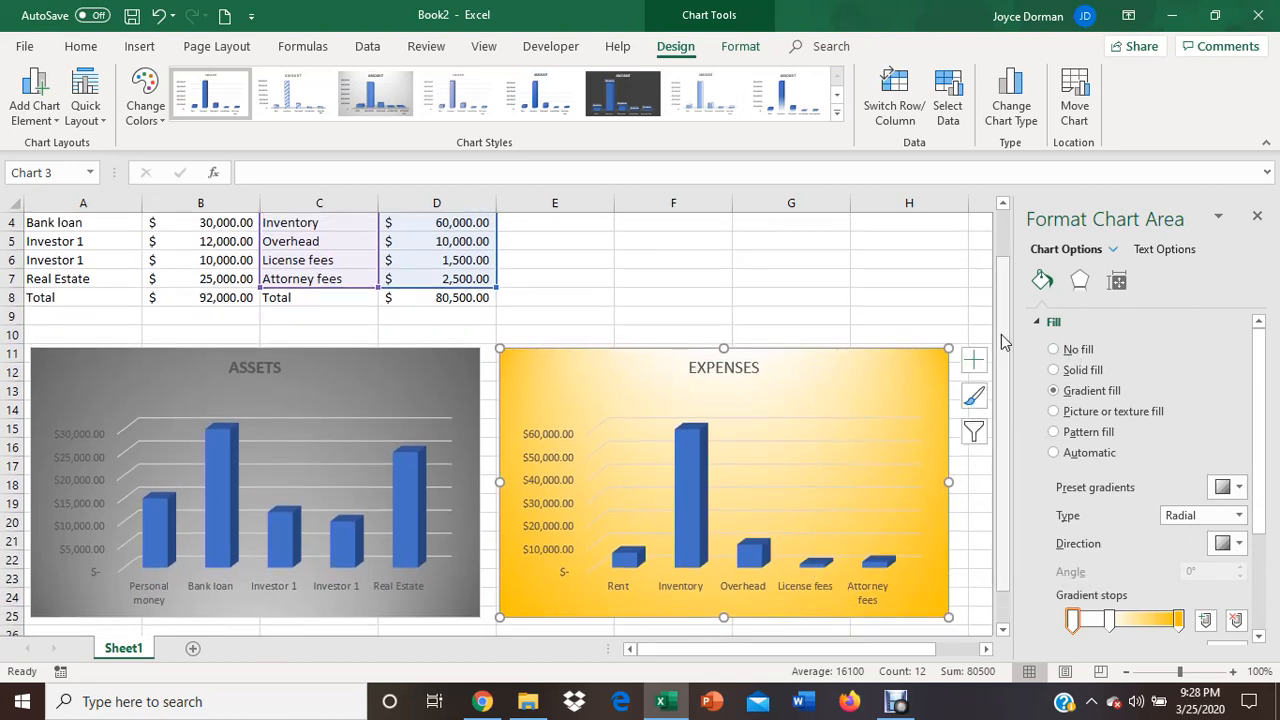
{"action": "left_click_drag", "start_coordinate": [1006, 342], "coordinate": [1000, 284]}
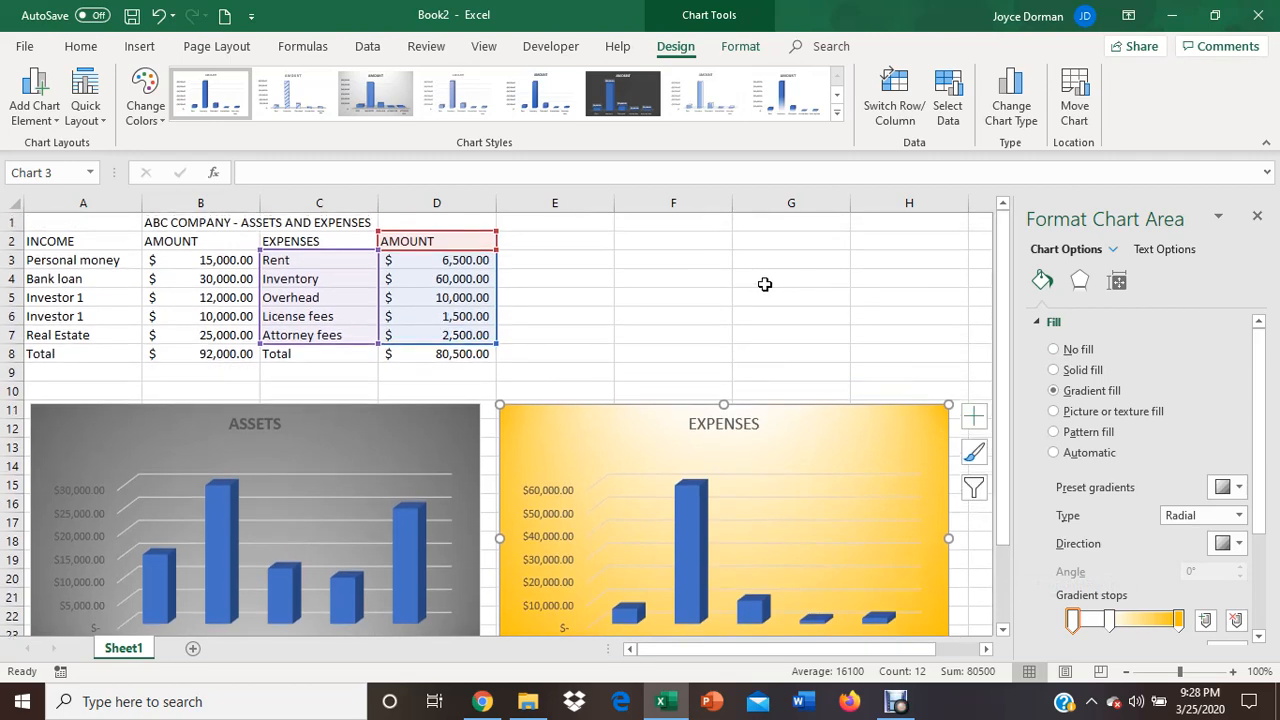
- Merge and center the worksheet title across B1:D1
{"action": "left_click_drag", "start_coordinate": [150, 217], "coordinate": [428, 204]}
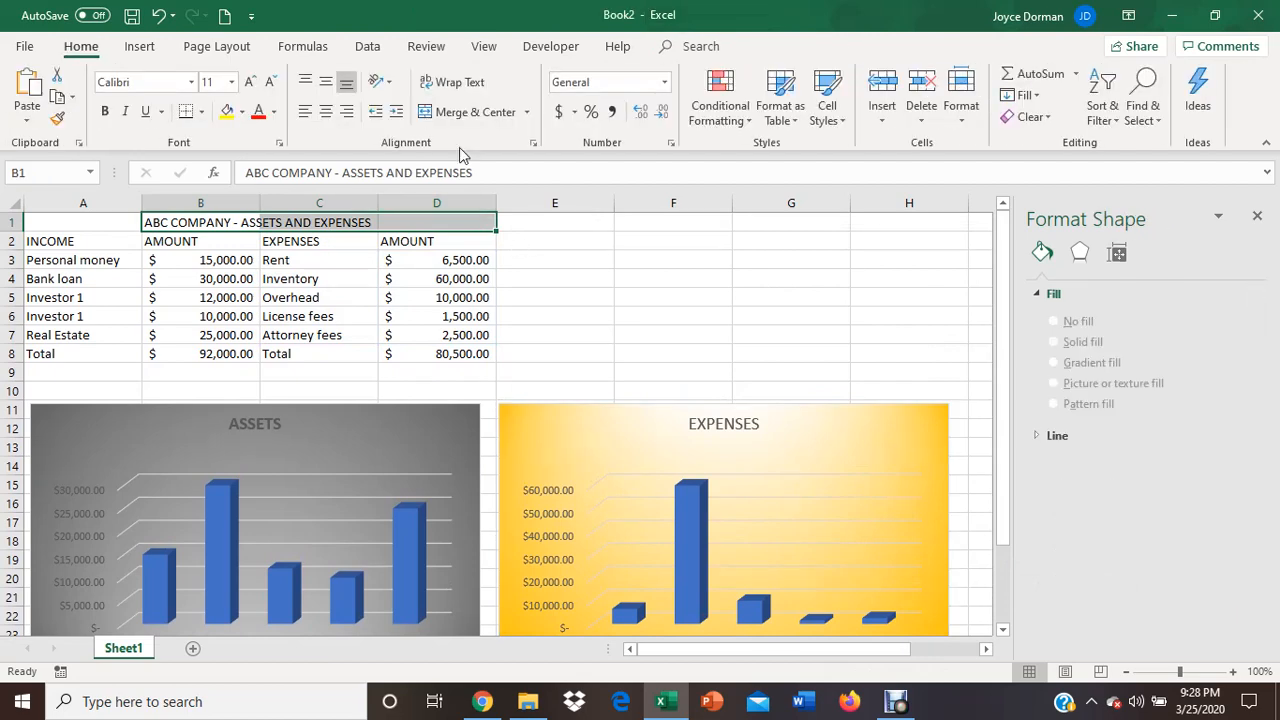
{"action": "left_click", "coordinate": [528, 114]}
{"action": "left_click", "coordinate": [528, 134]}
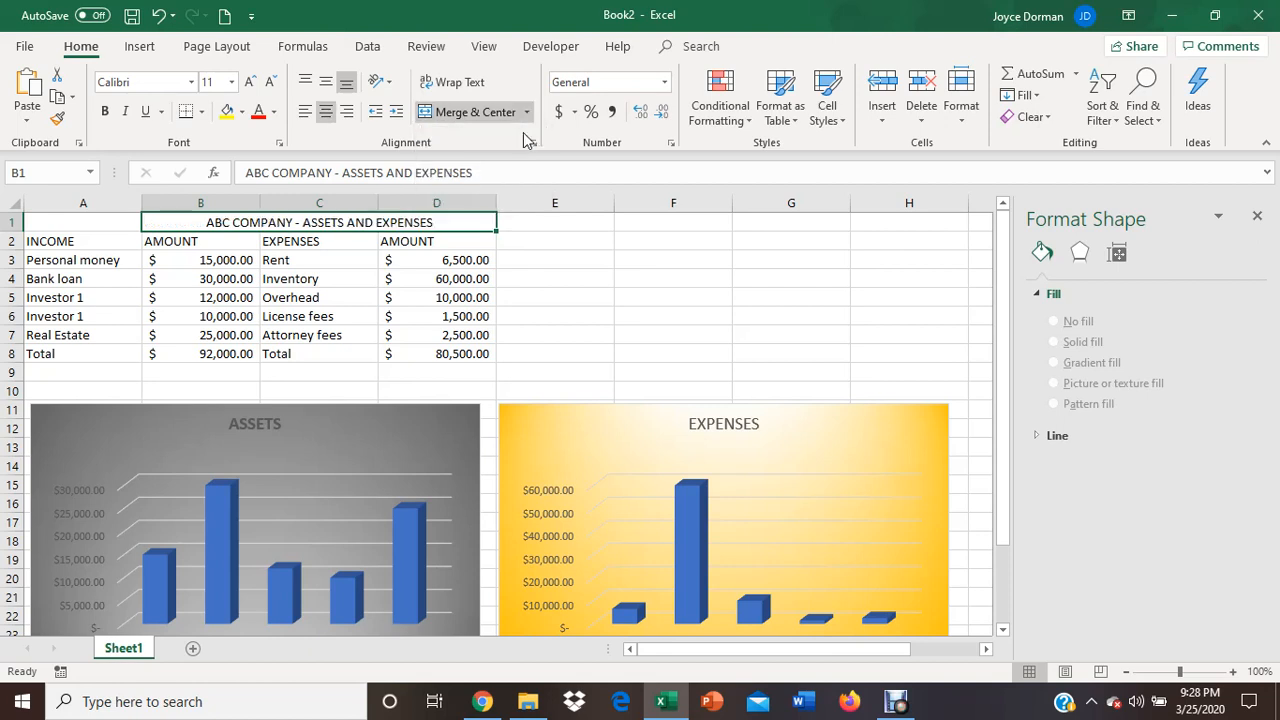
- Format the merged worksheet title with font size 14, yellow fill, red font color and bold
{"action": "left_click", "coordinate": [231, 84]}
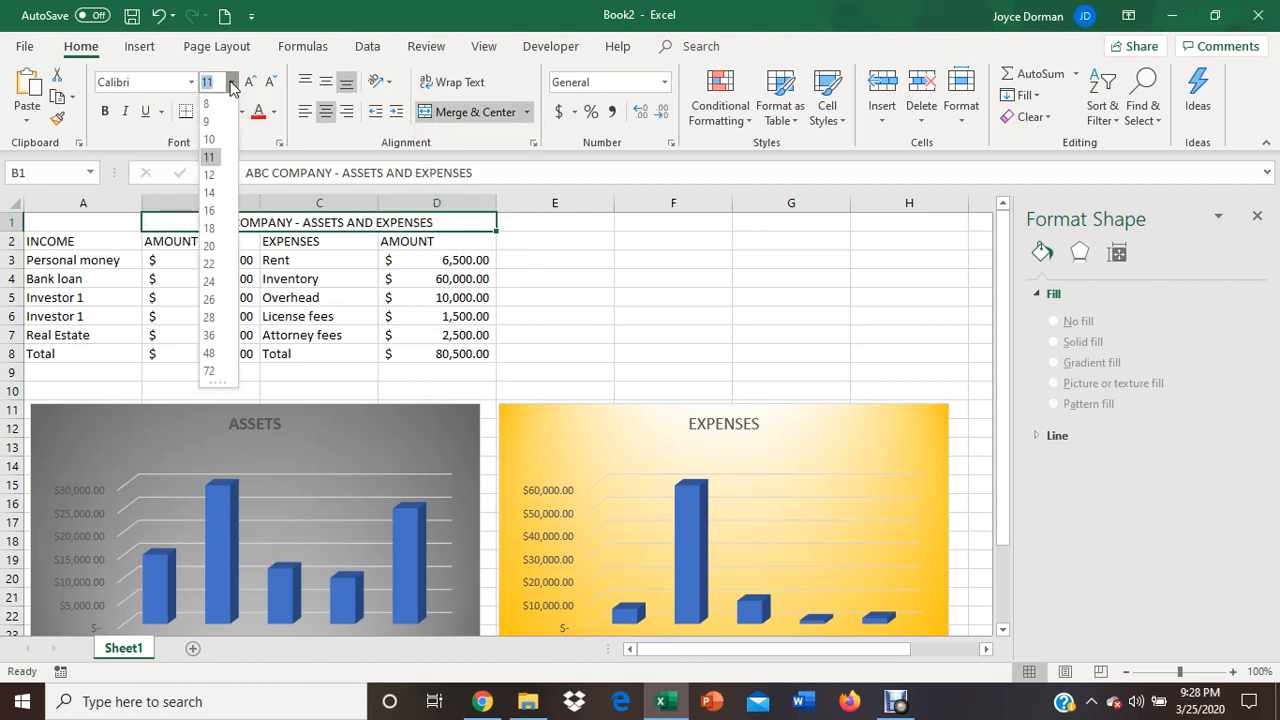
{"action": "left_click", "coordinate": [209, 192]}
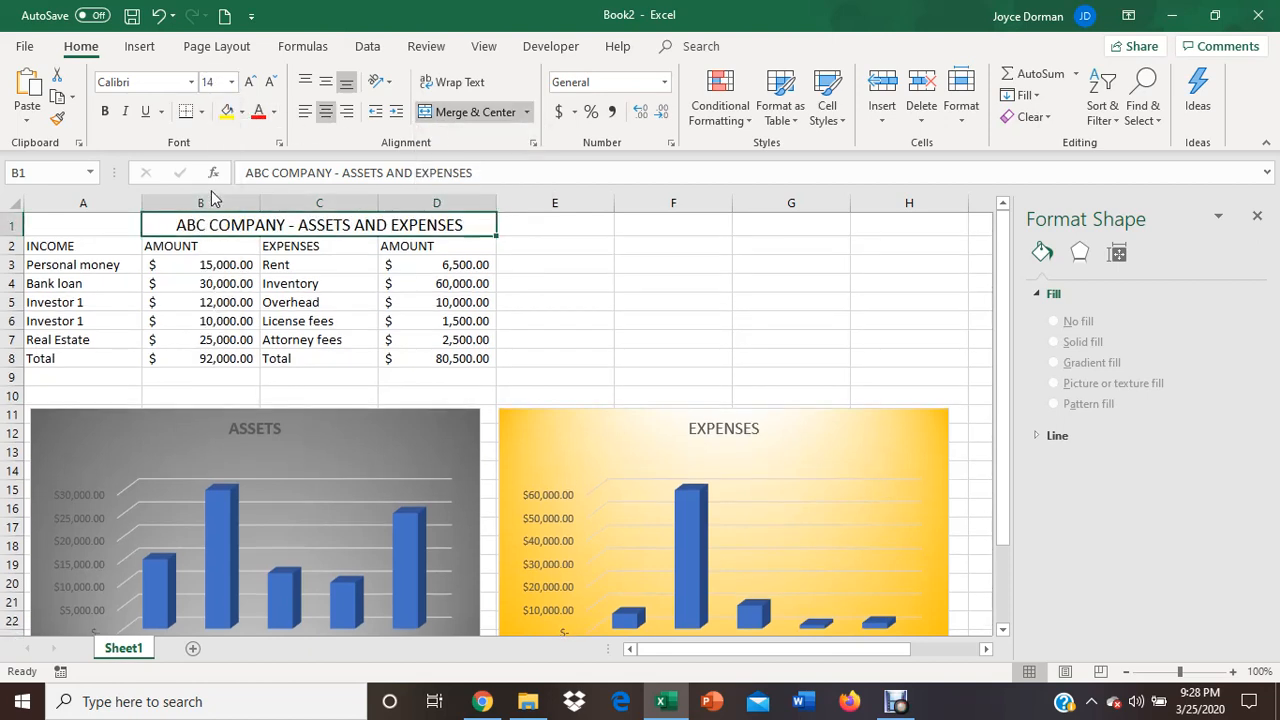
{"action": "left_click", "coordinate": [229, 115]}
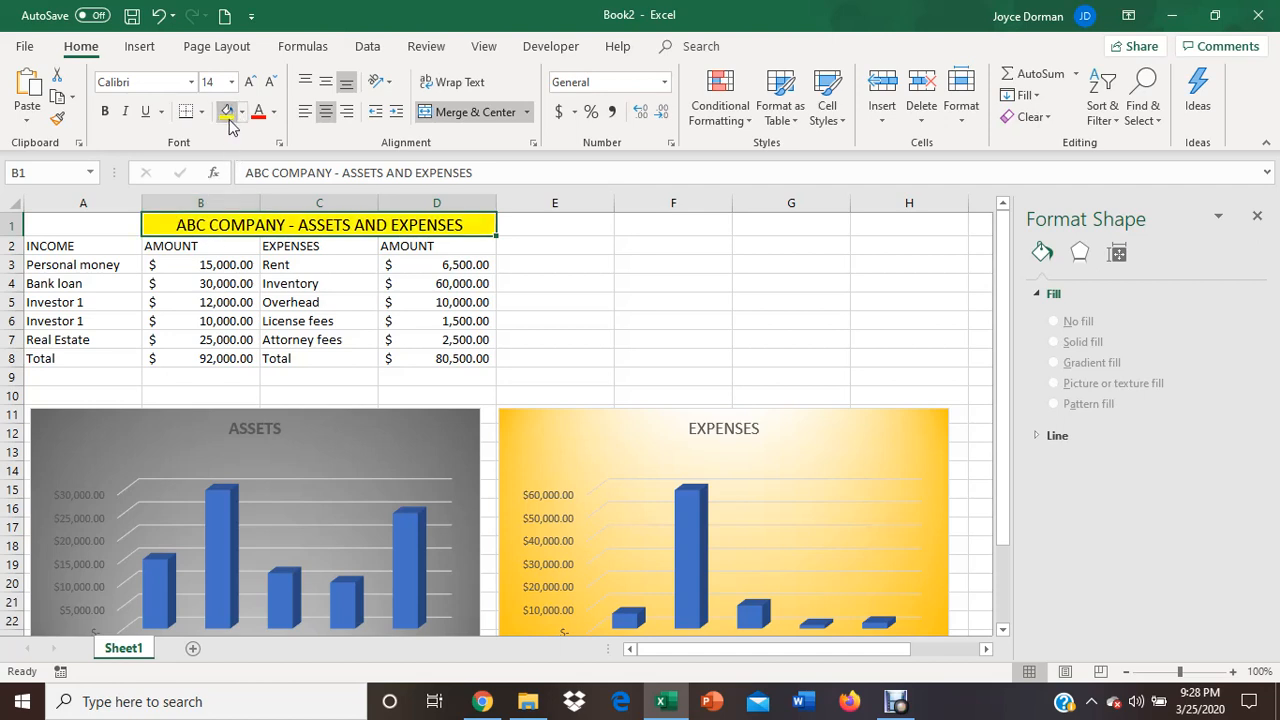
{"action": "left_click", "coordinate": [259, 114]}
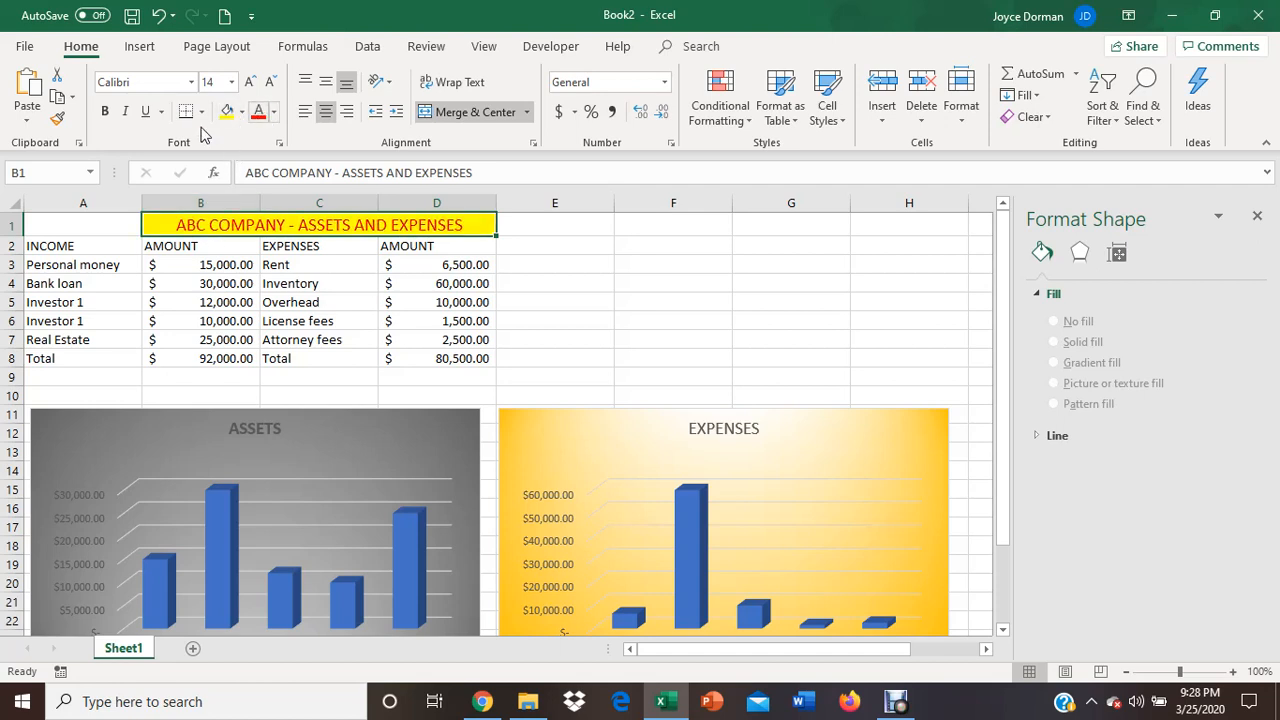
{"action": "left_click", "coordinate": [106, 112]}
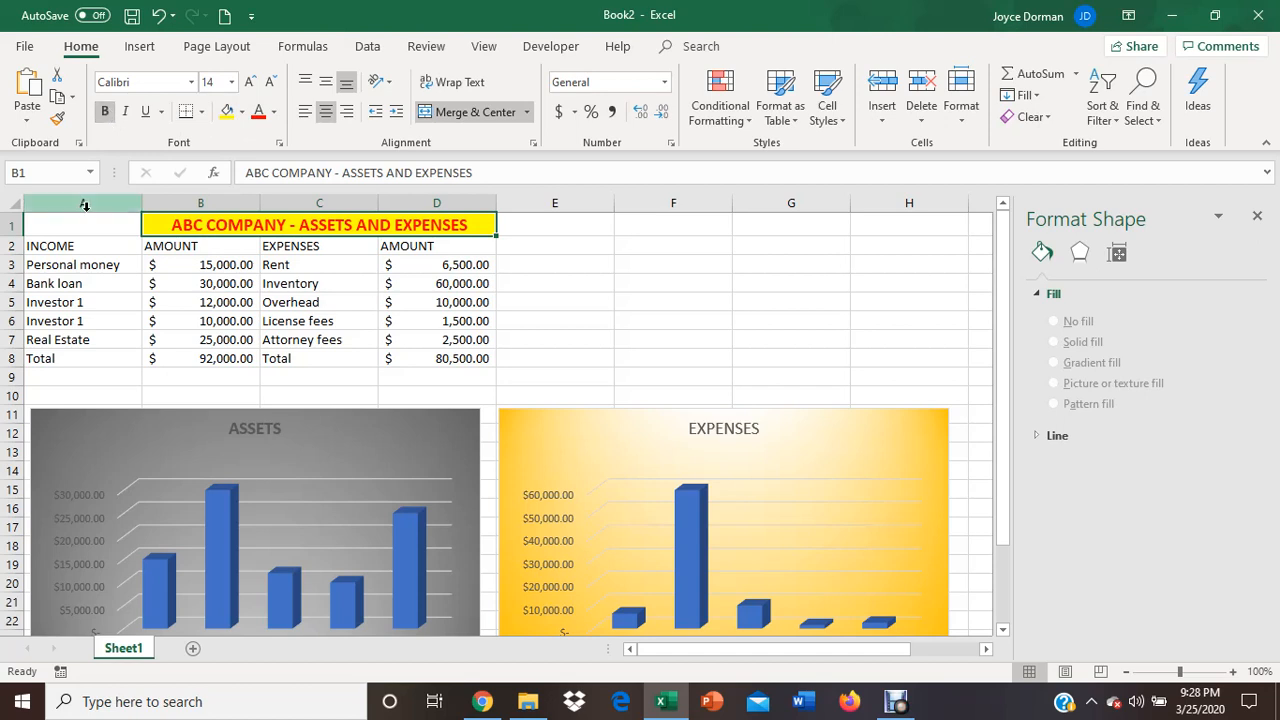
- Center the column headings in A2:D2 and format them with font size 12, dark blue font color and bold
{"action": "left_click", "coordinate": [53, 243]}
{"action": "left_click_drag", "start_coordinate": [53, 243], "coordinate": [417, 240]}
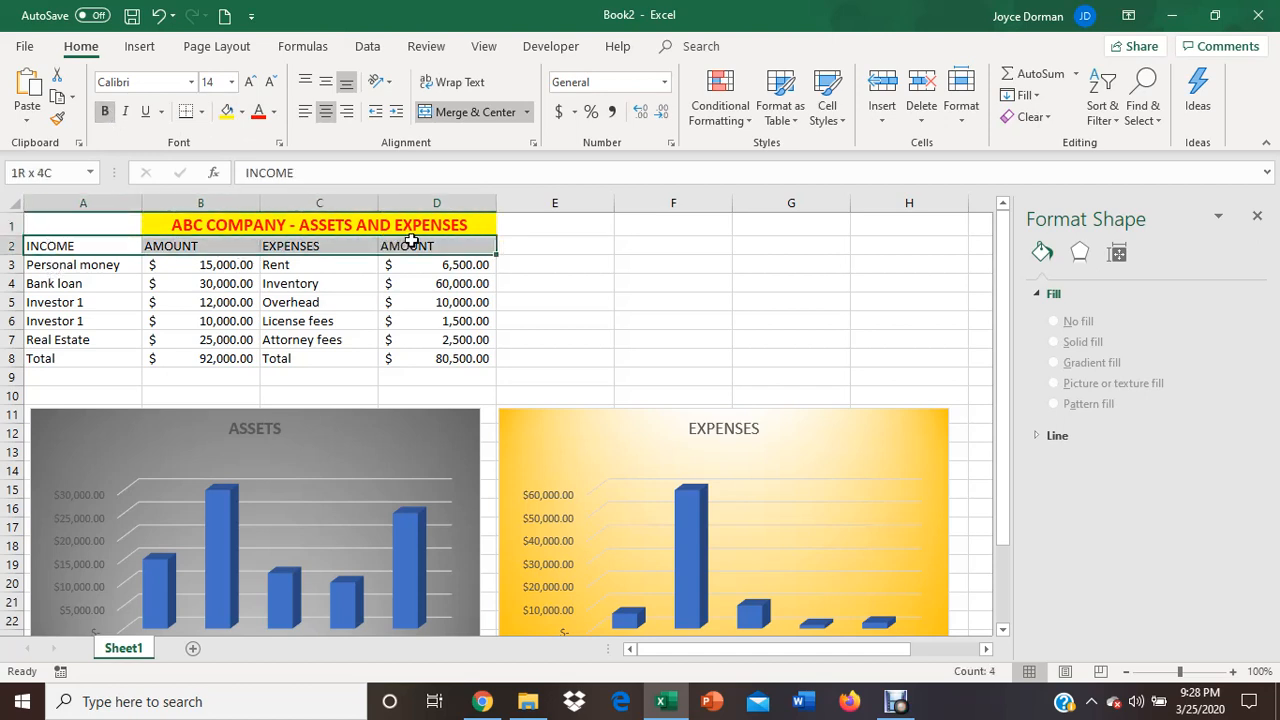
{"action": "left_click", "coordinate": [327, 113]}
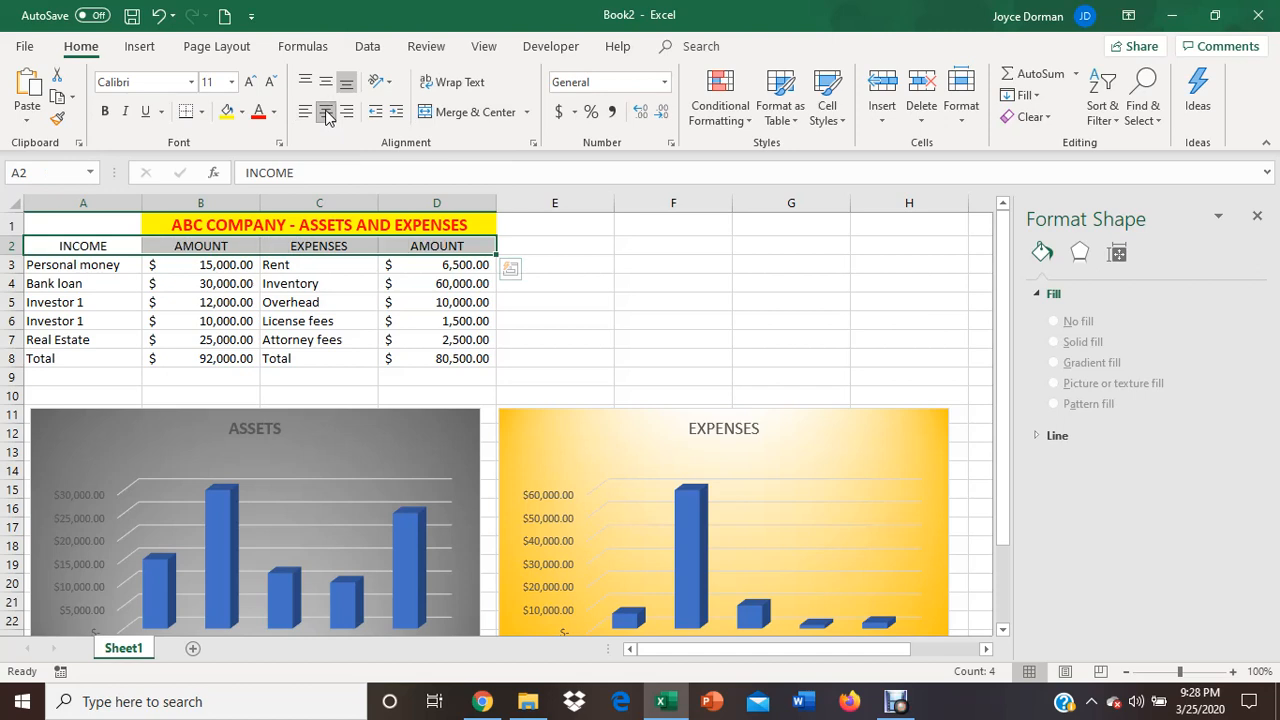
{"action": "left_click", "coordinate": [231, 83]}
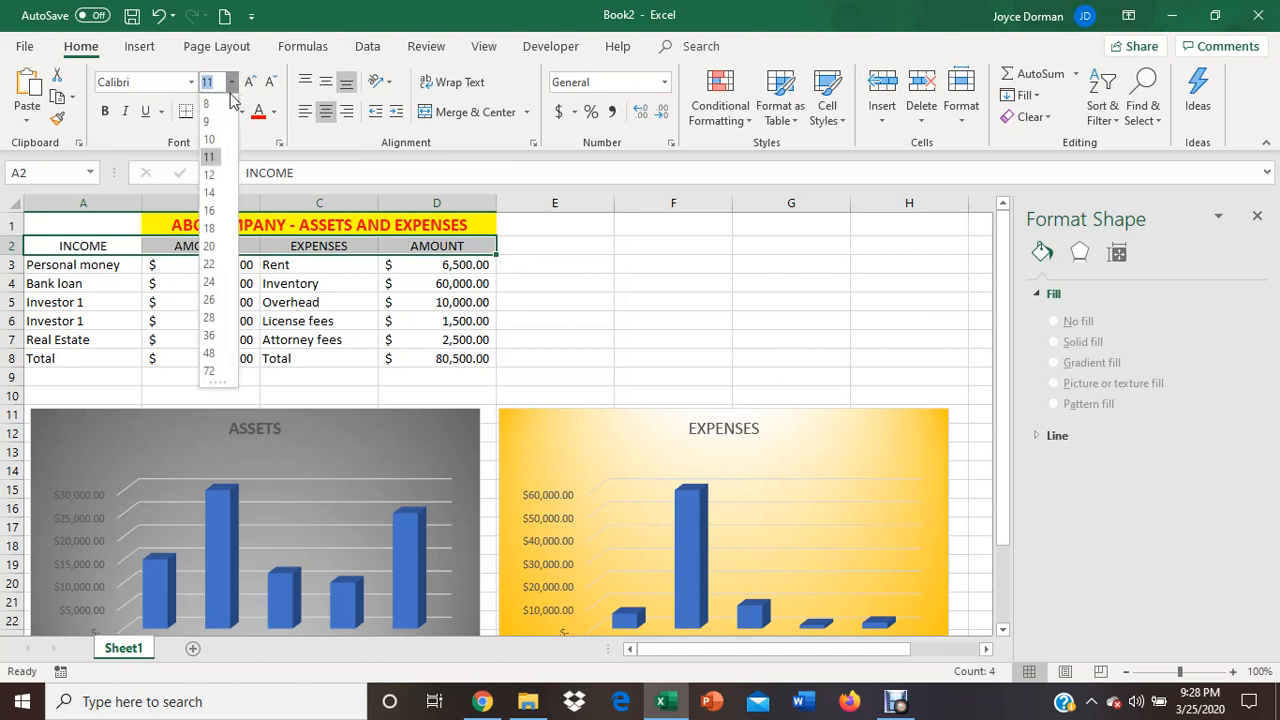
{"action": "left_click", "coordinate": [210, 175]}
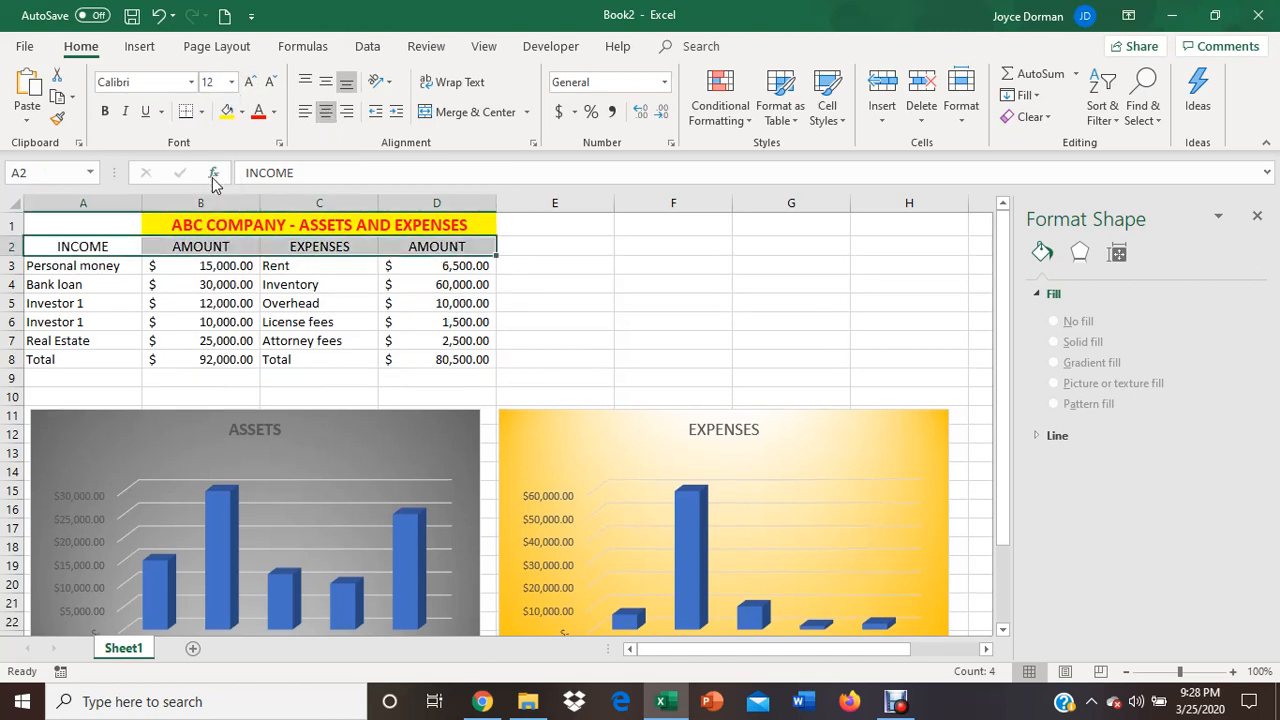
{"action": "left_click", "coordinate": [275, 112]}
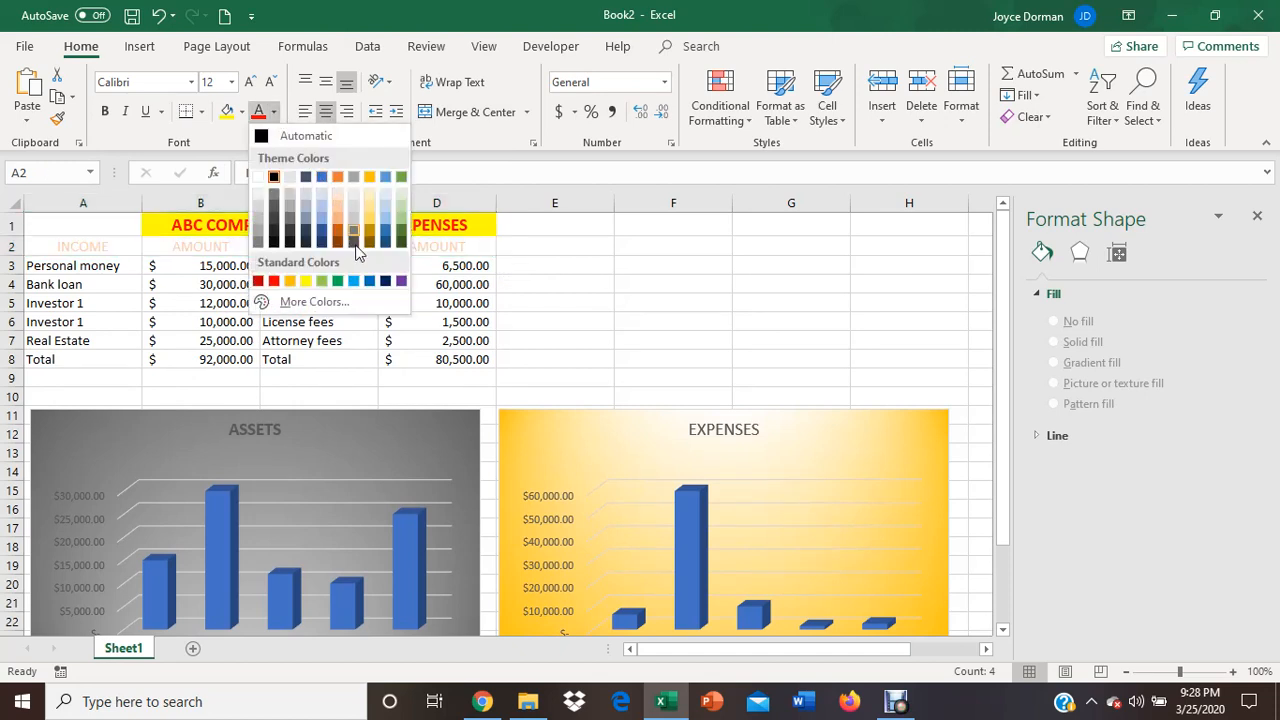
{"action": "left_click", "coordinate": [385, 281]}
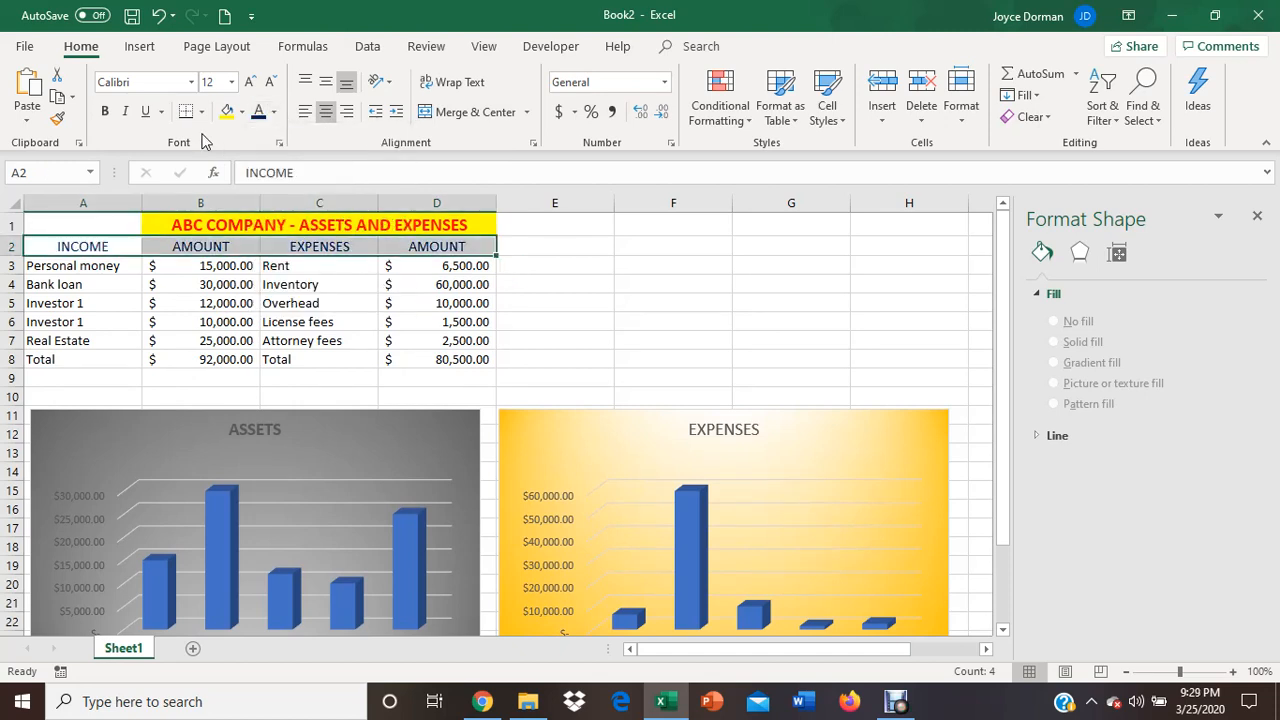
{"action": "left_click", "coordinate": [104, 111]}
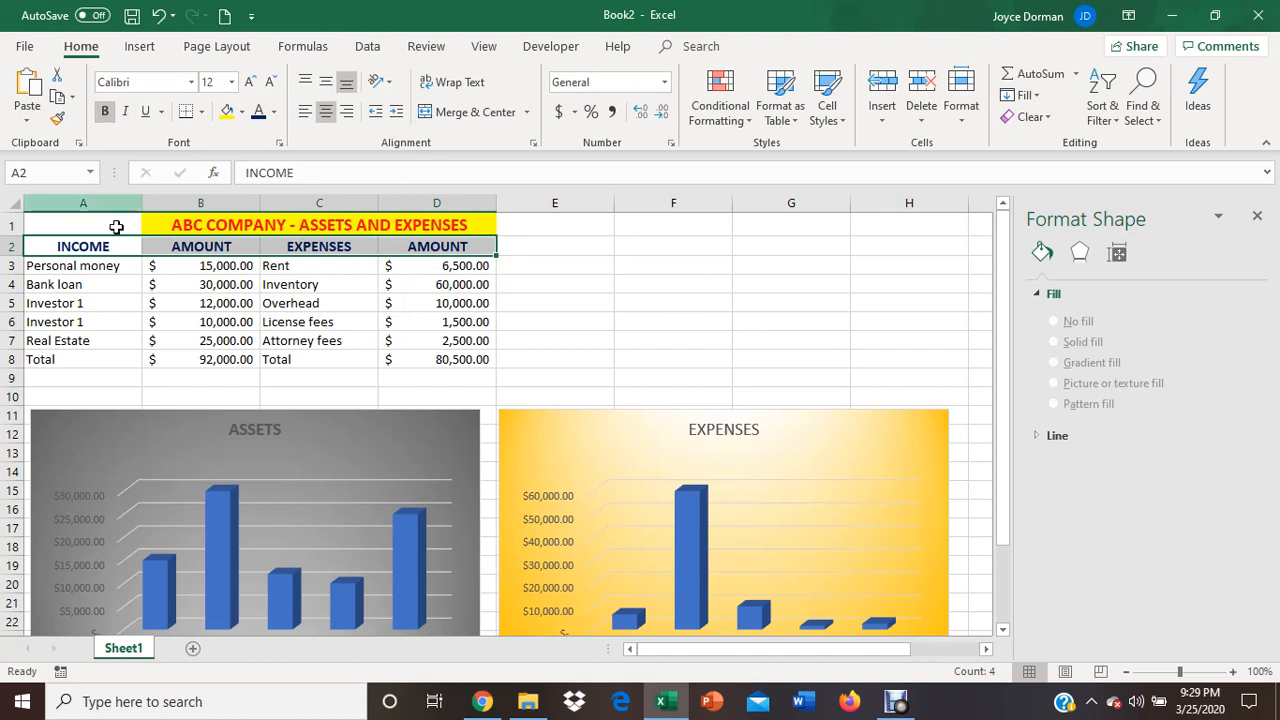
- Fill the table body A3:D8 with yellow and make its text bold
{"action": "left_click_drag", "start_coordinate": [82, 271], "coordinate": [413, 359]}
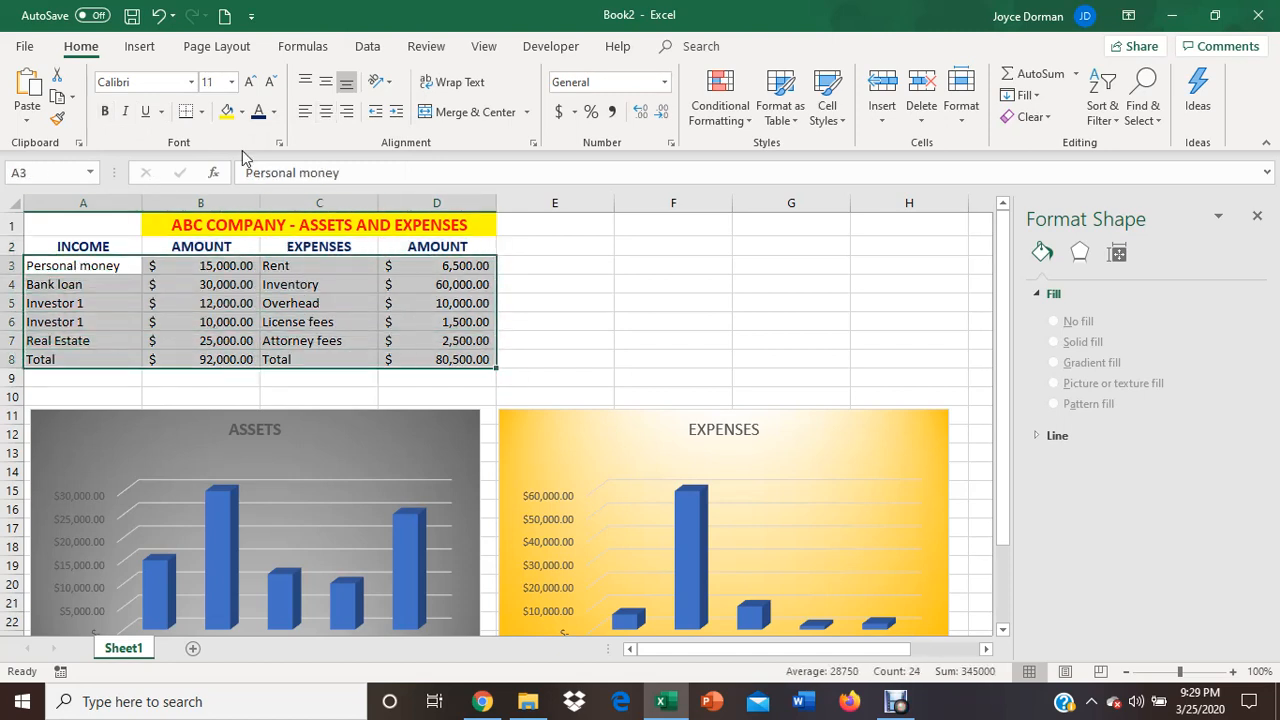
{"action": "left_click", "coordinate": [228, 113]}
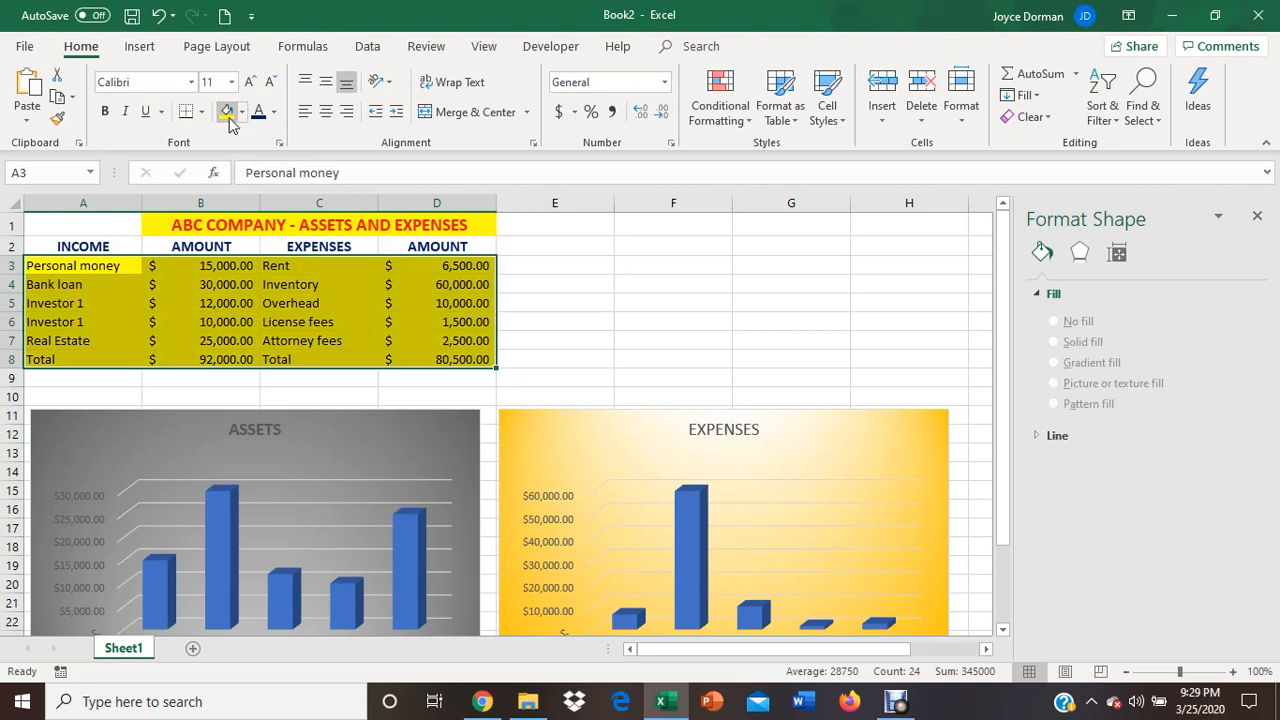
{"action": "left_click", "coordinate": [105, 111]}
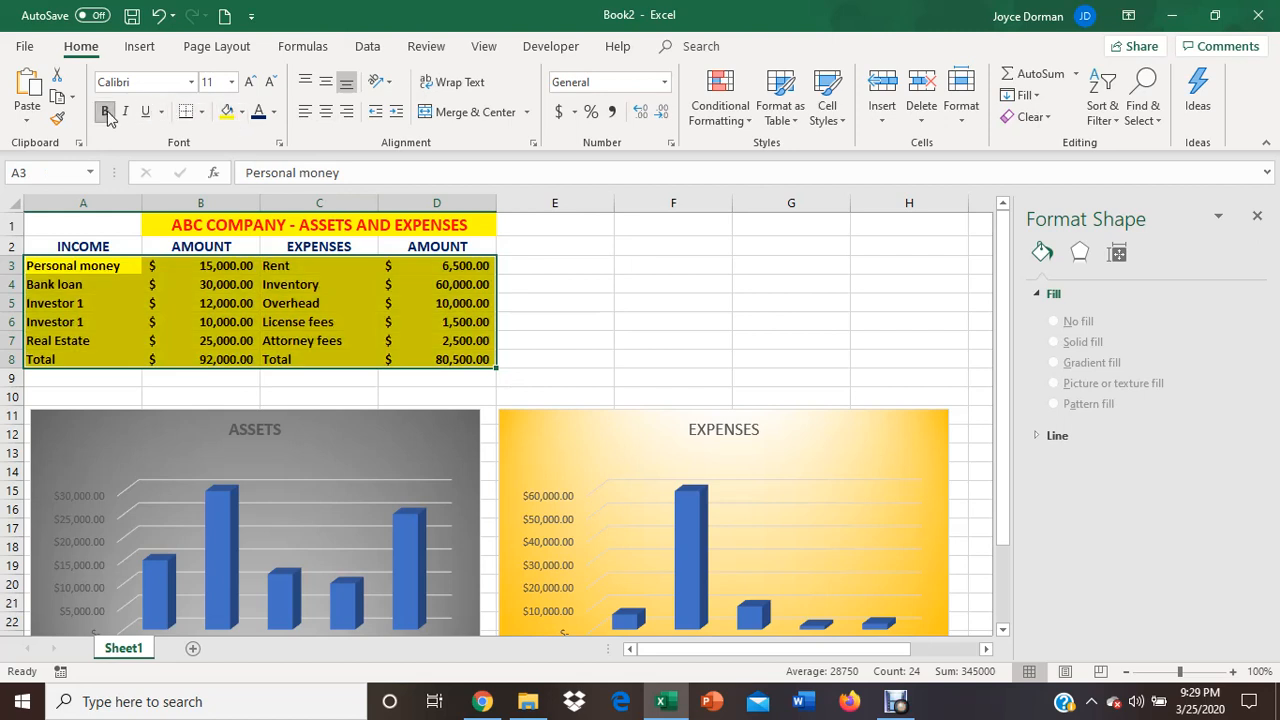
{"action": "left_click", "coordinate": [570, 284]}
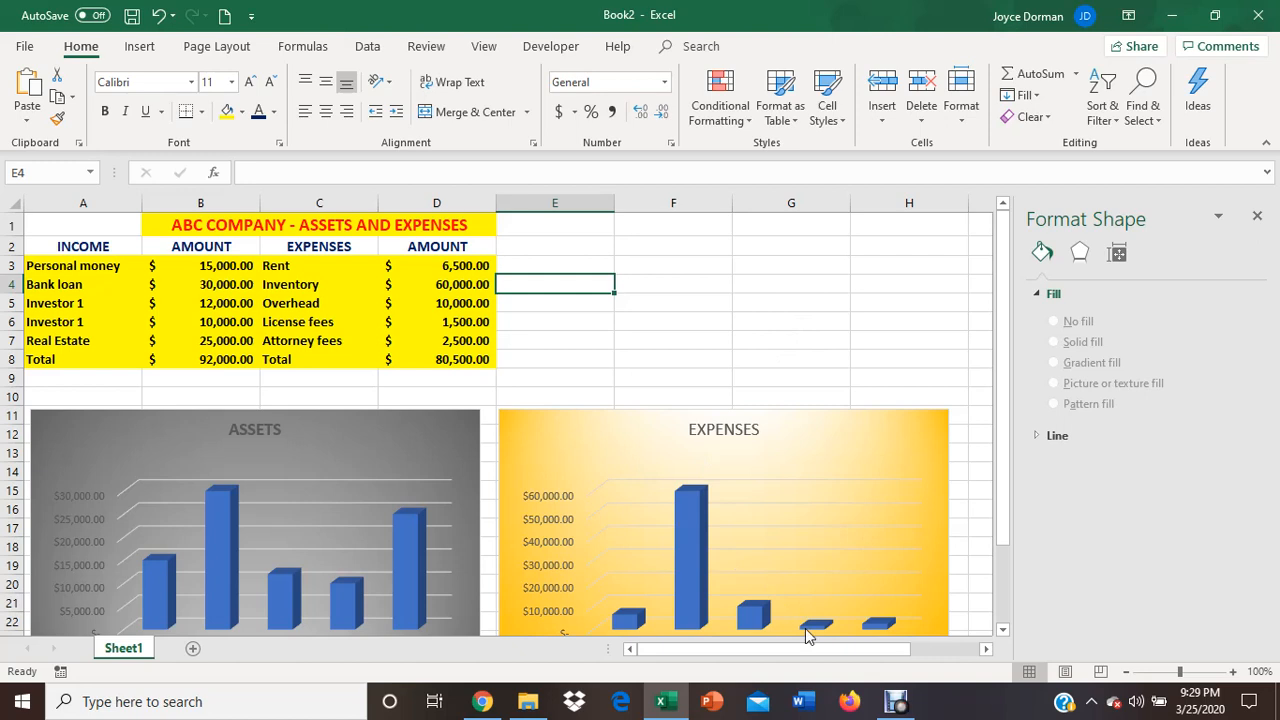
{"action": "mouse_move", "coordinate": [890, 716]}
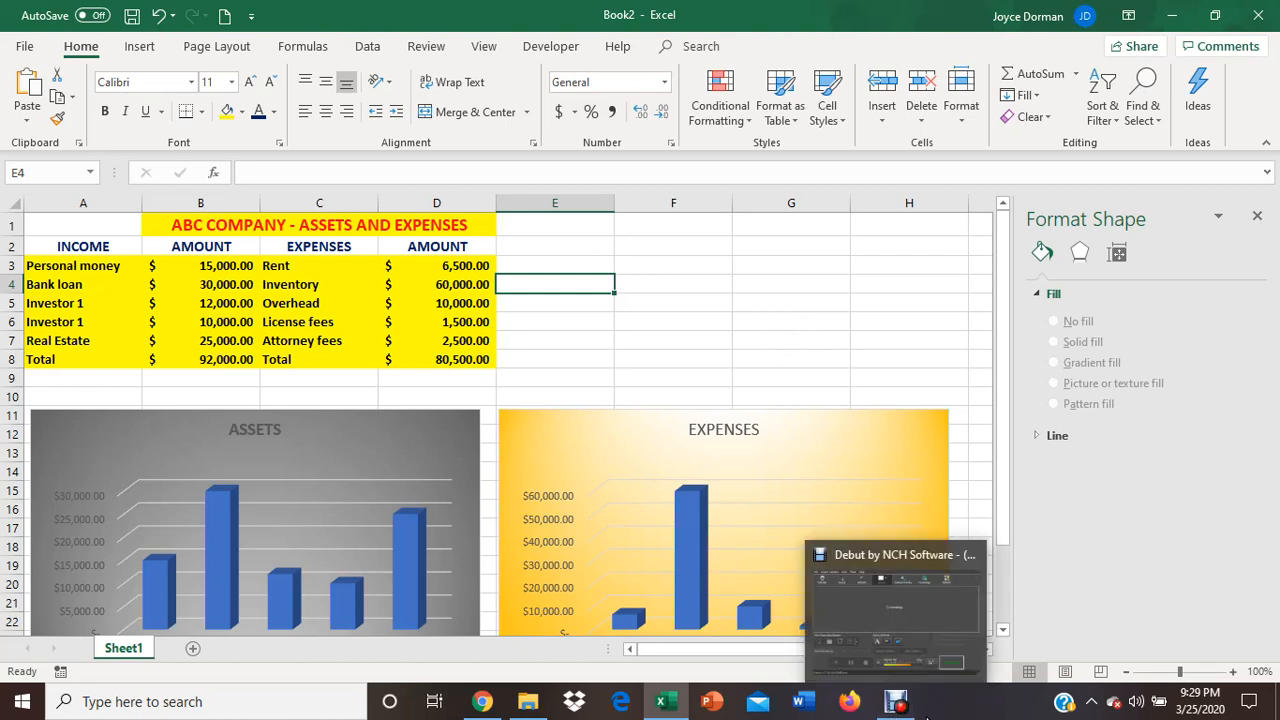
{"action": "left_click", "coordinate": [897, 703]}
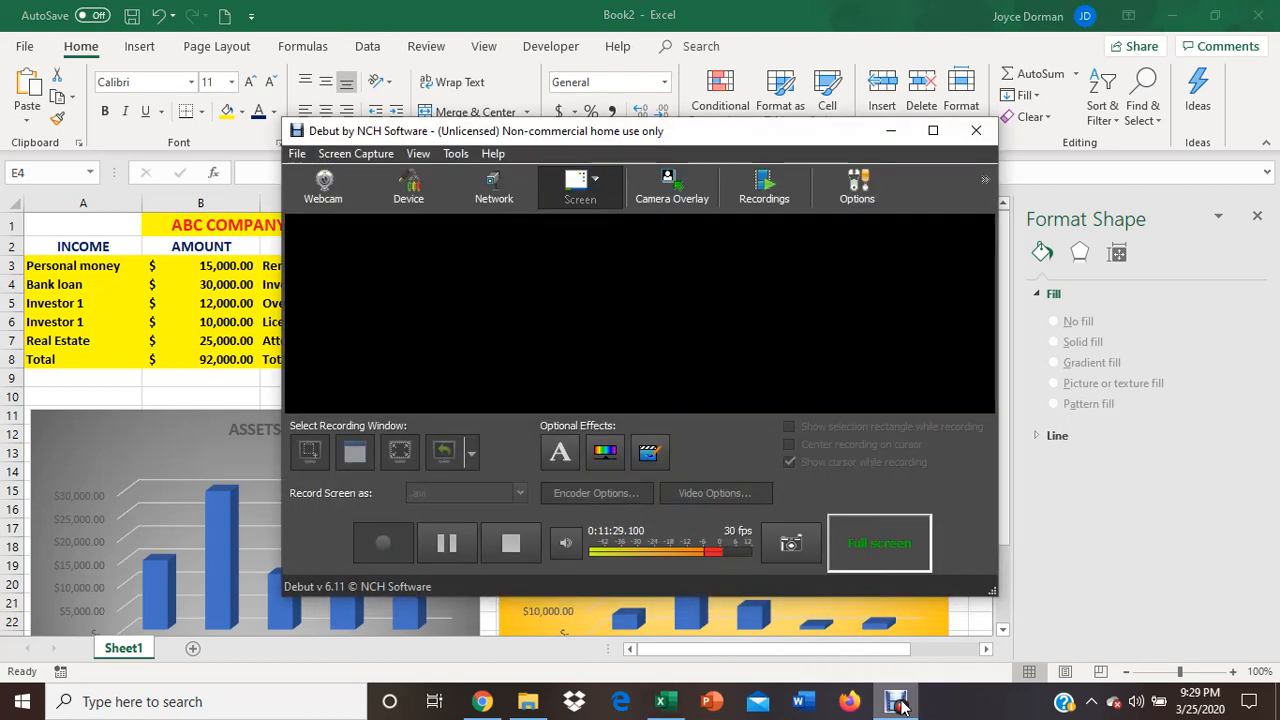